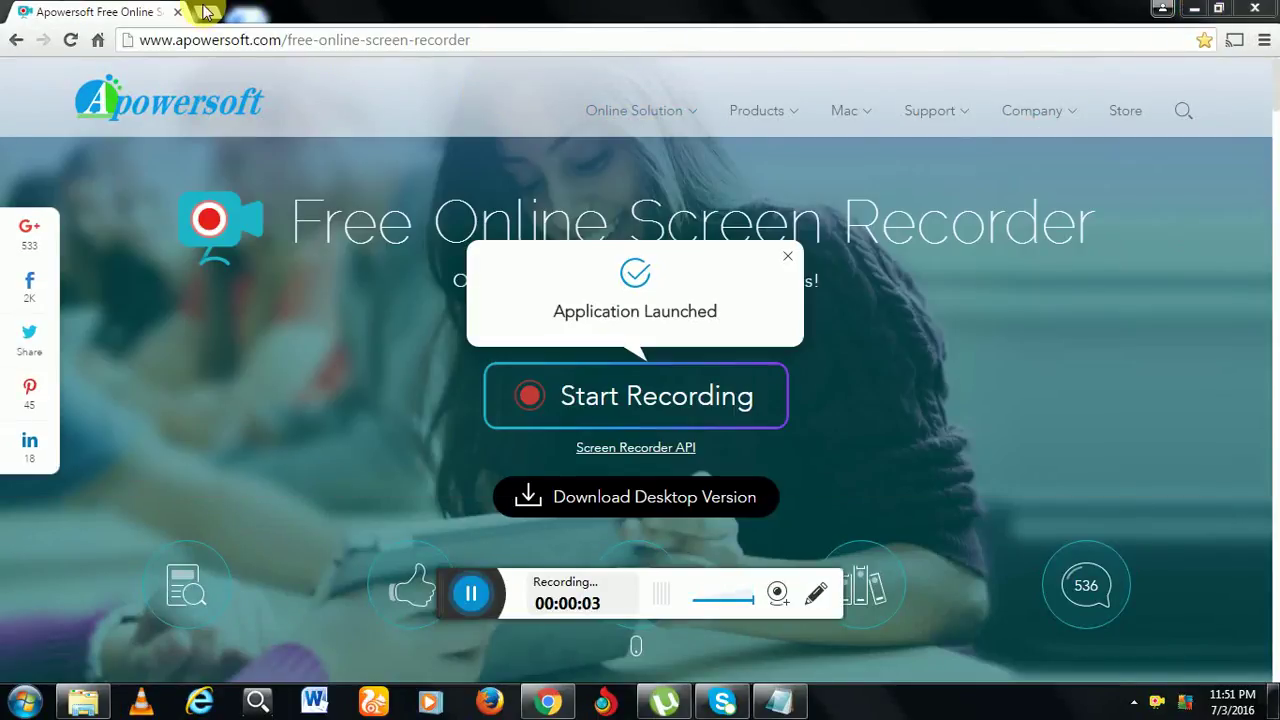
Open a new empty browser tab on the Google page.
left_click(208, 12)
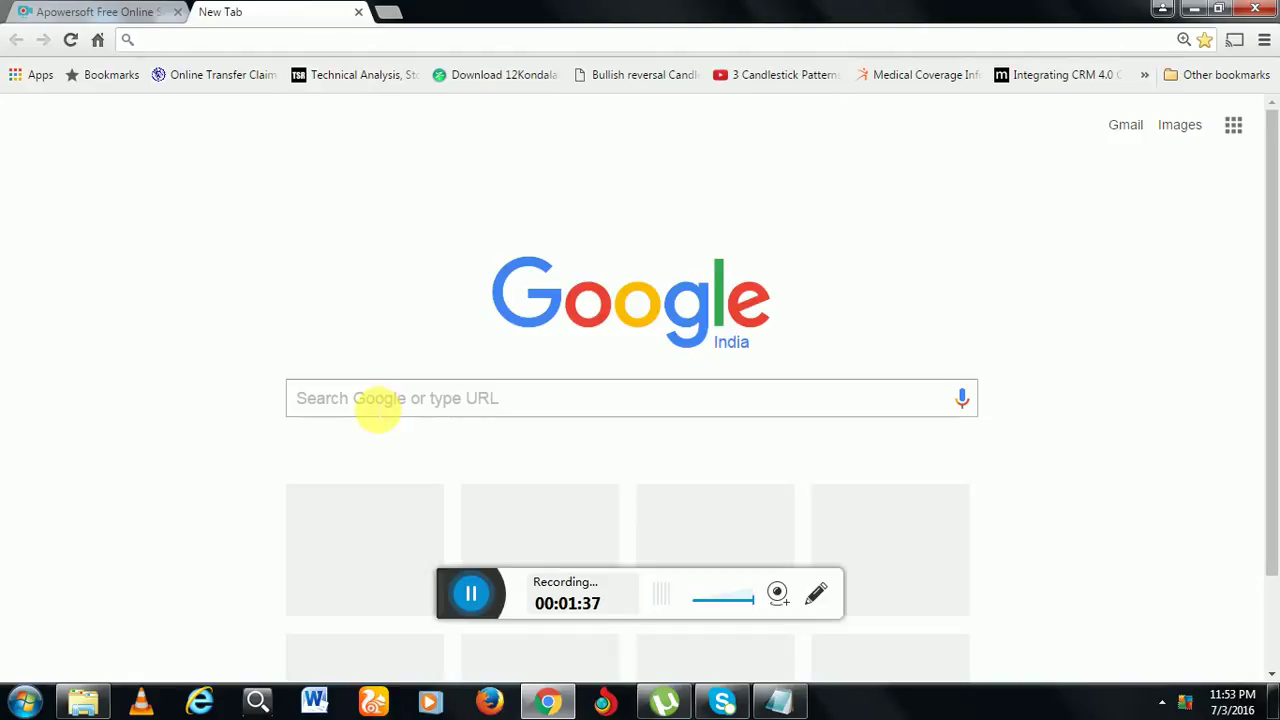
Search Google for 'ms crm online trail version'.
left_click(377, 406)
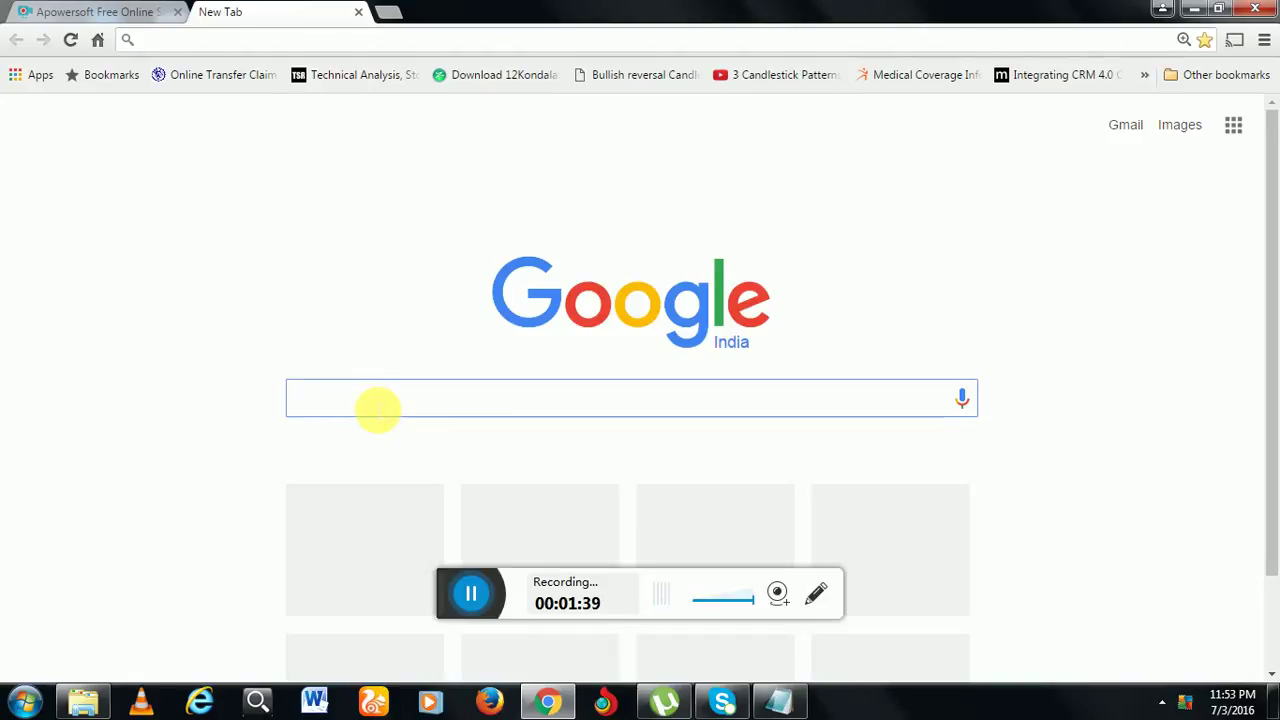
type("ms crm online trail version")
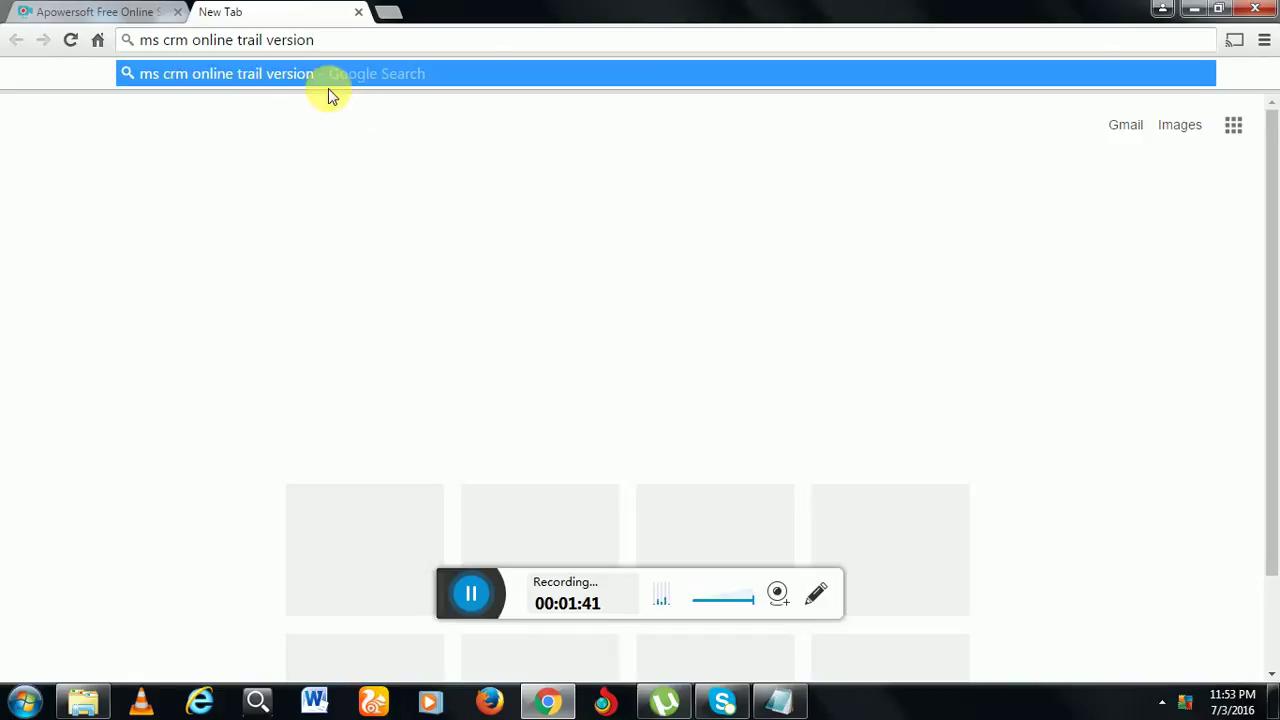
left_click(311, 76)
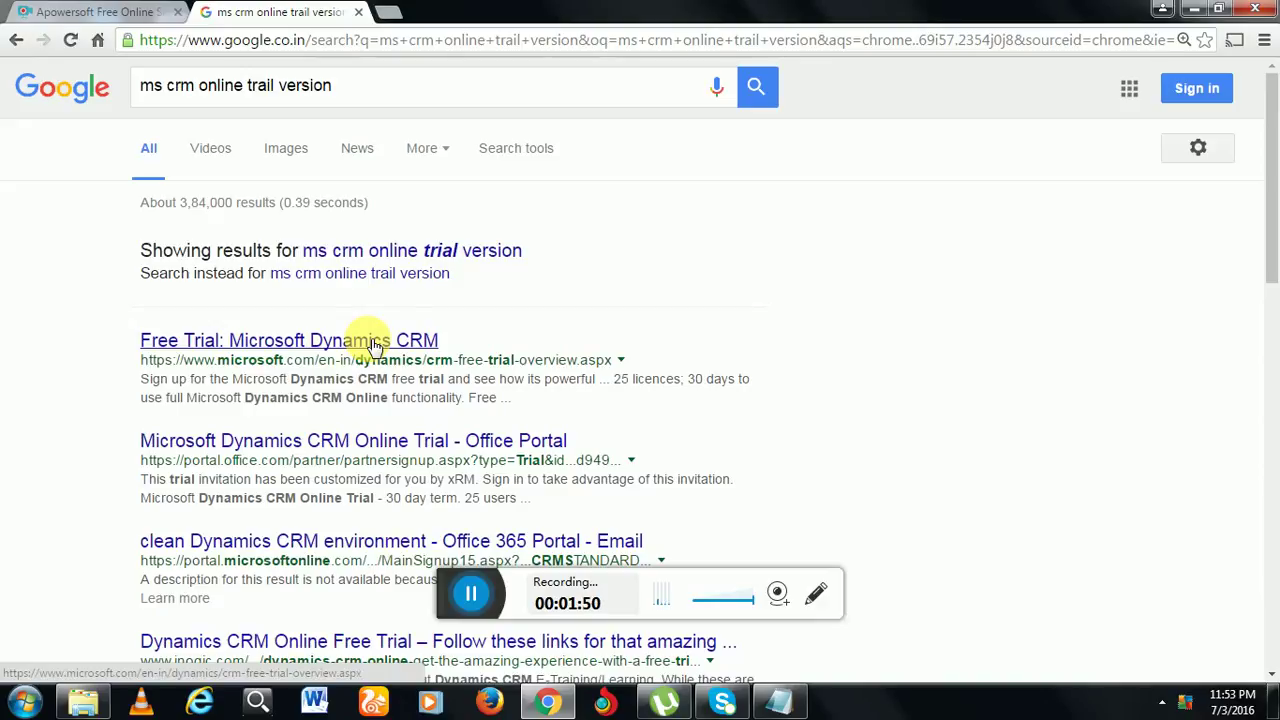
Open the Free Trial: Microsoft Dynamics CRM result and start the Self-Start Trial sign-up.
left_click(373, 344)
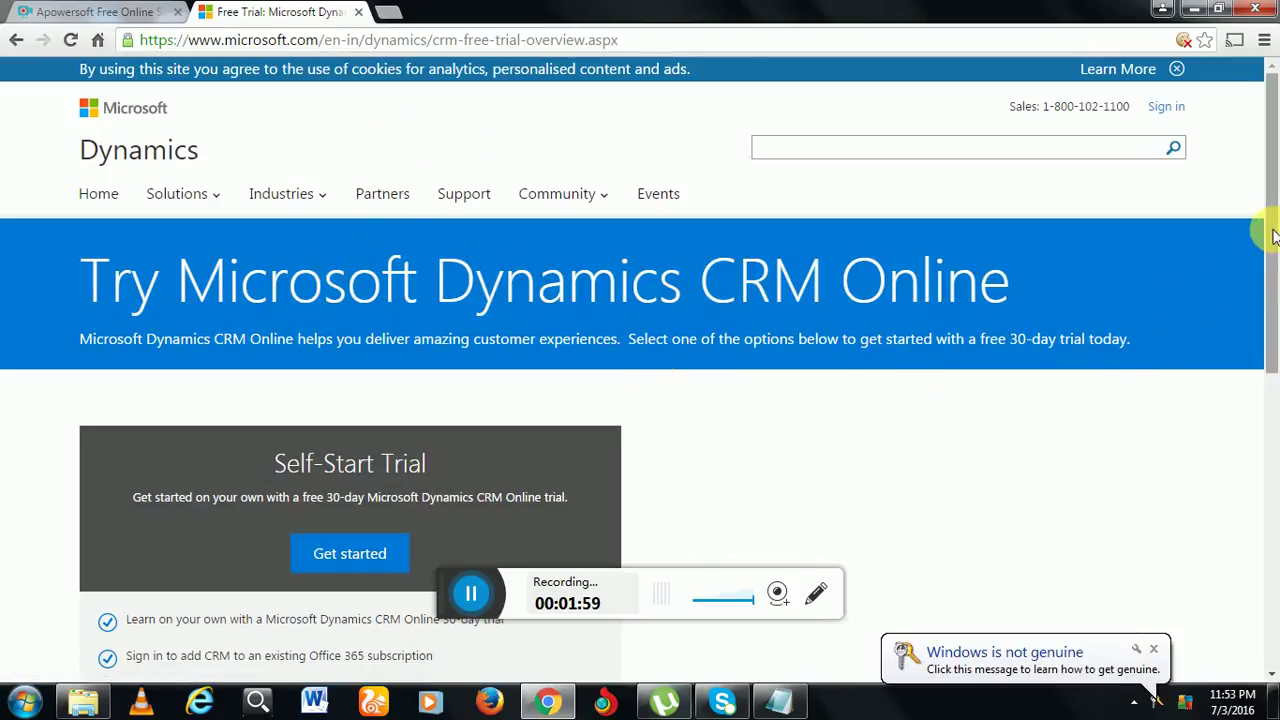
scroll(1272, 243, "down", 2)
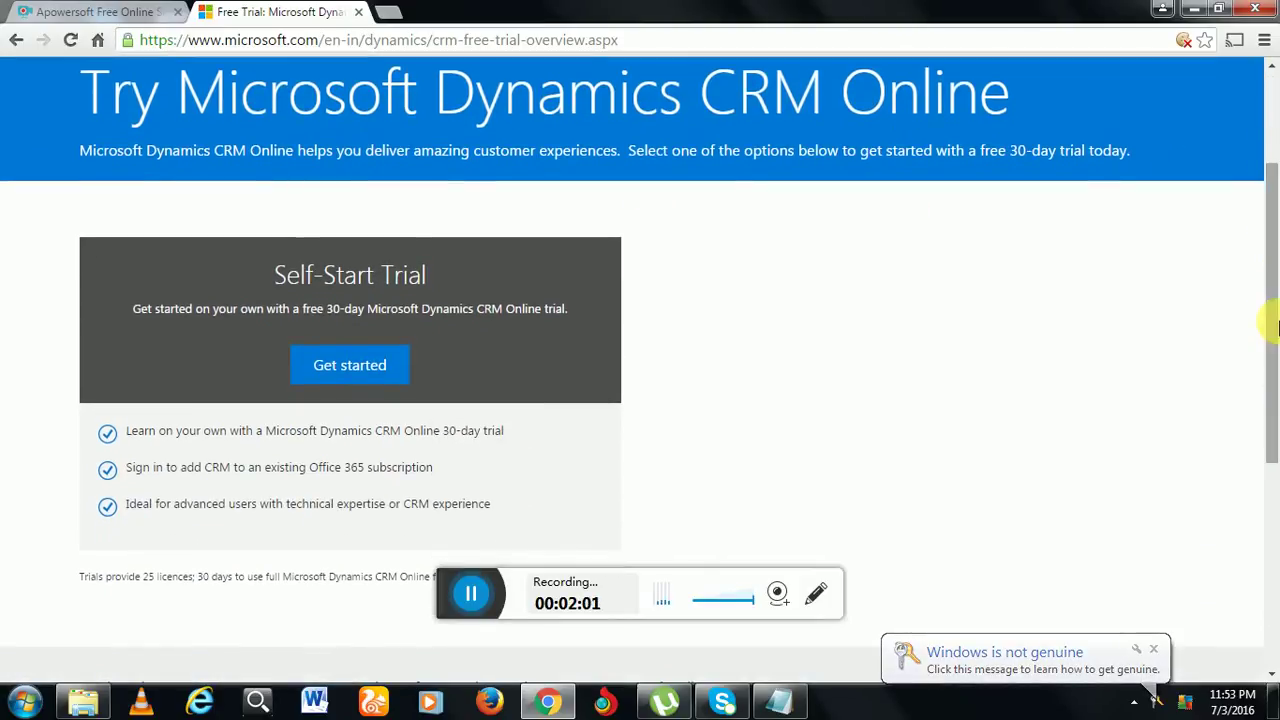
left_click(378, 374)
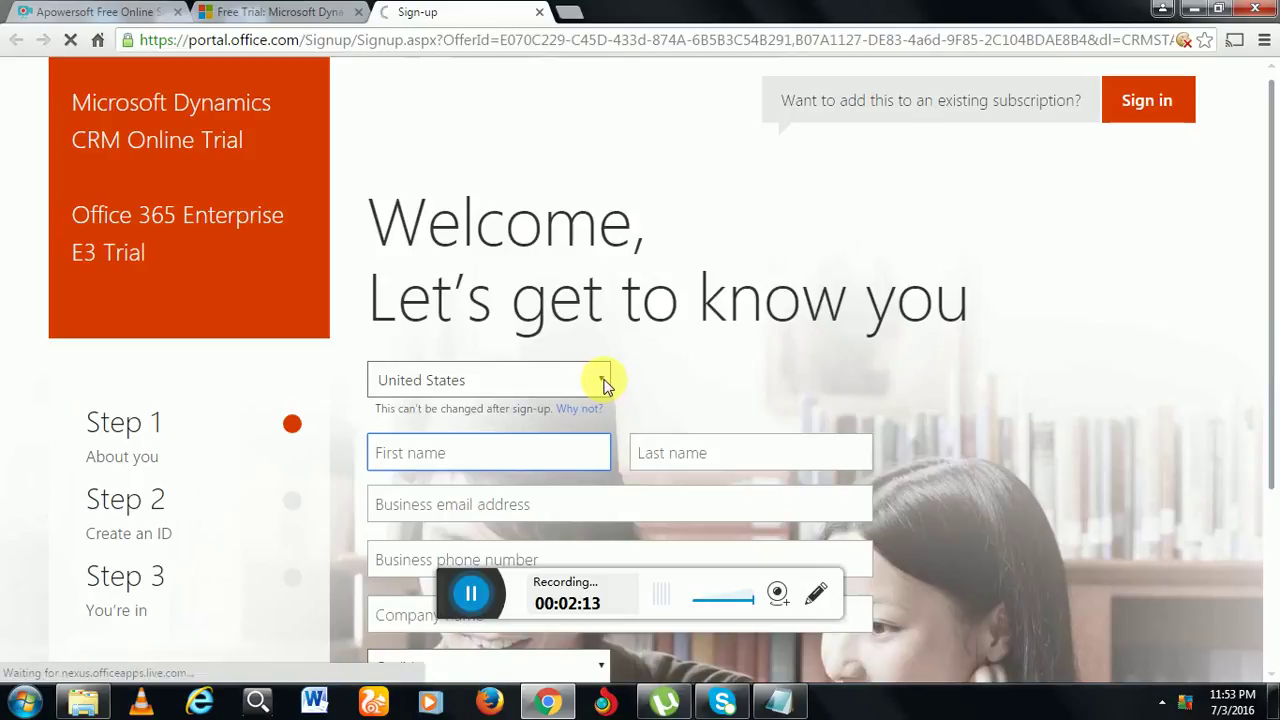
Set the sign-up country to India.
left_click(604, 384)
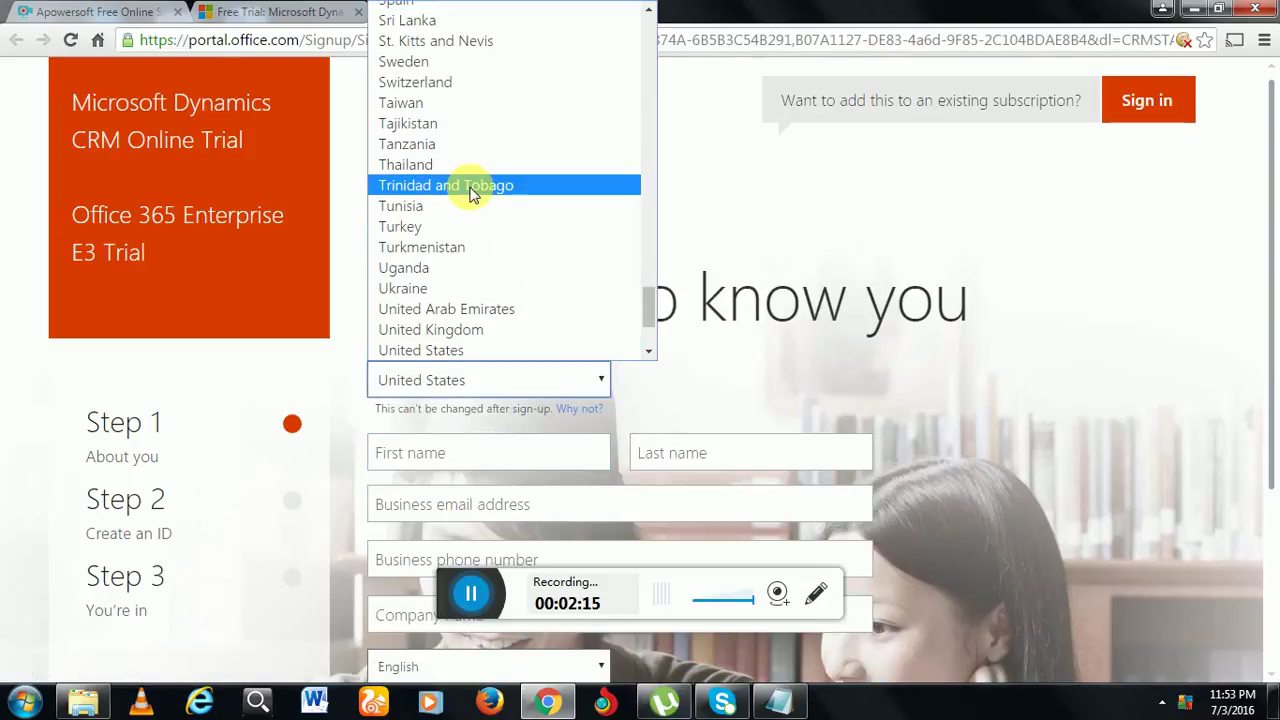
key("i")
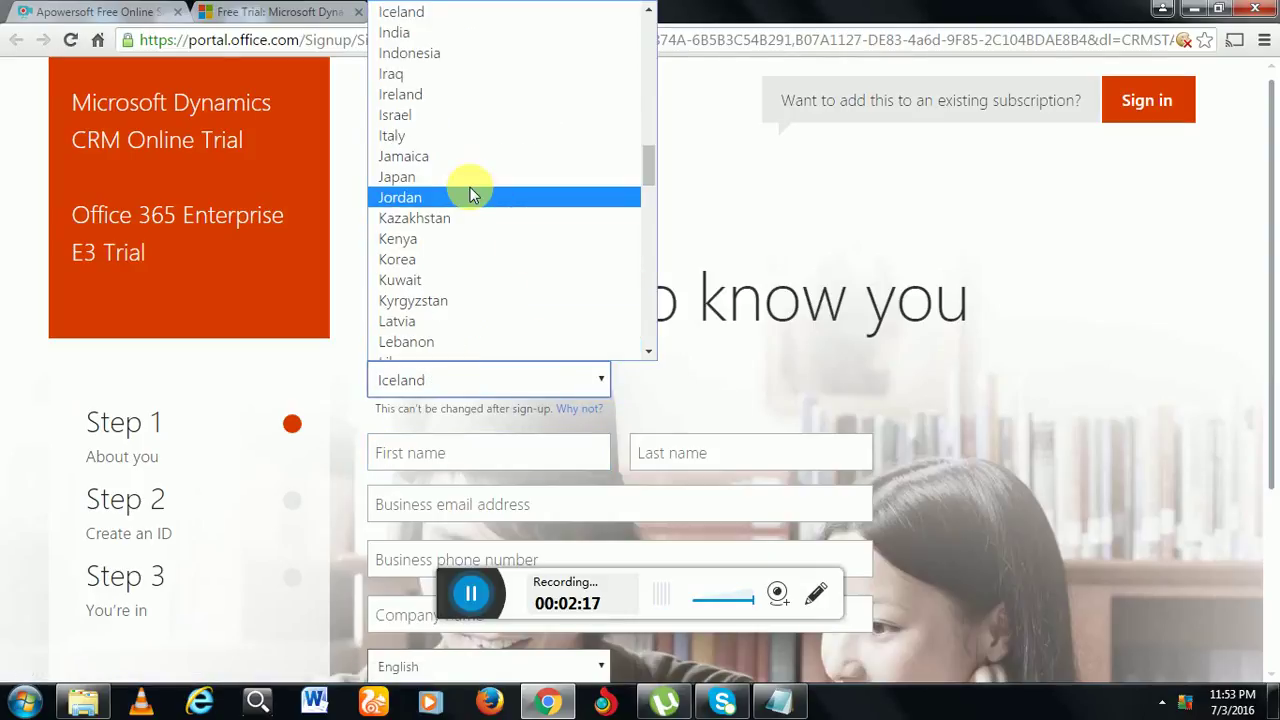
left_click(414, 33)
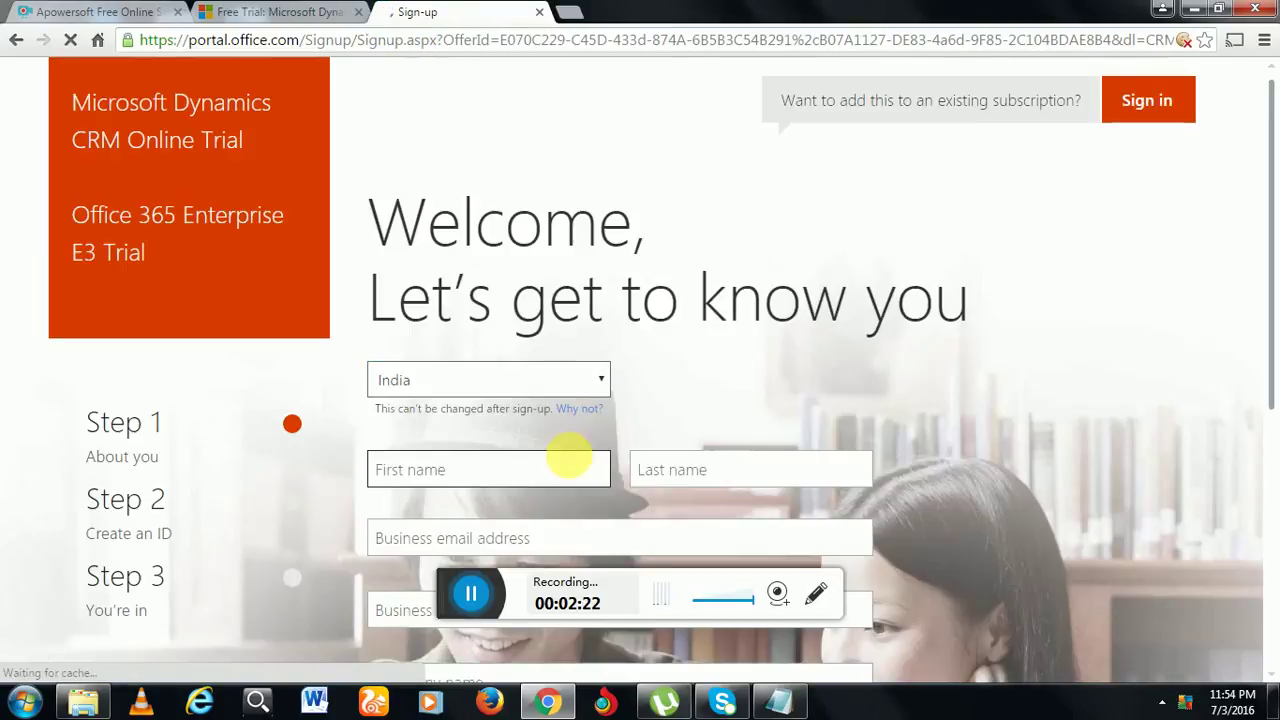
Fill in the user's first name, last name and business e-mail address.
left_click(570, 453)
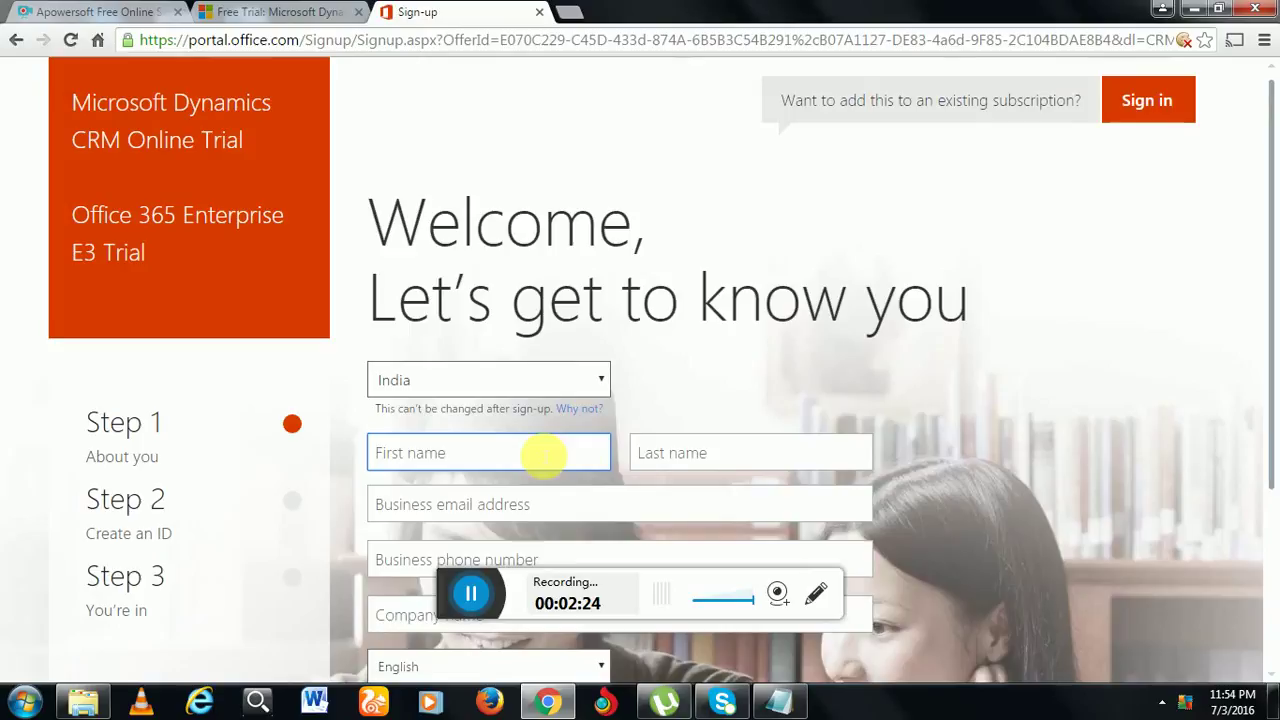
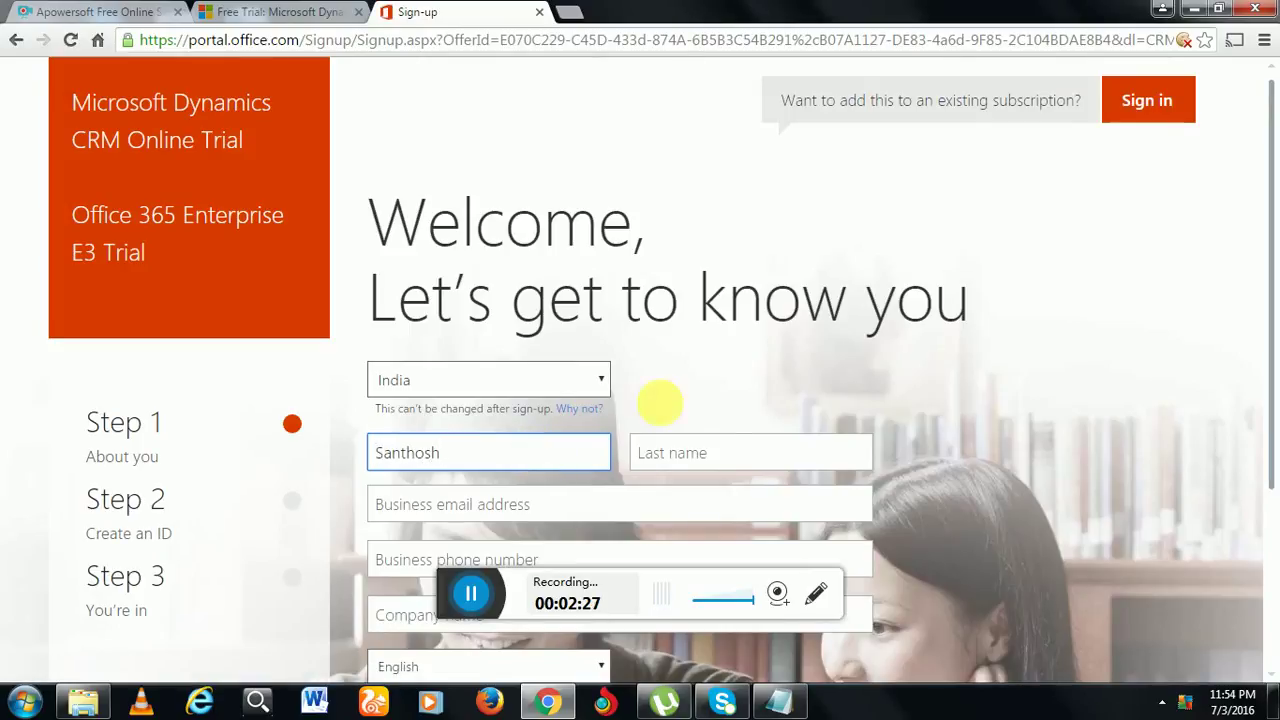
left_click(702, 455)
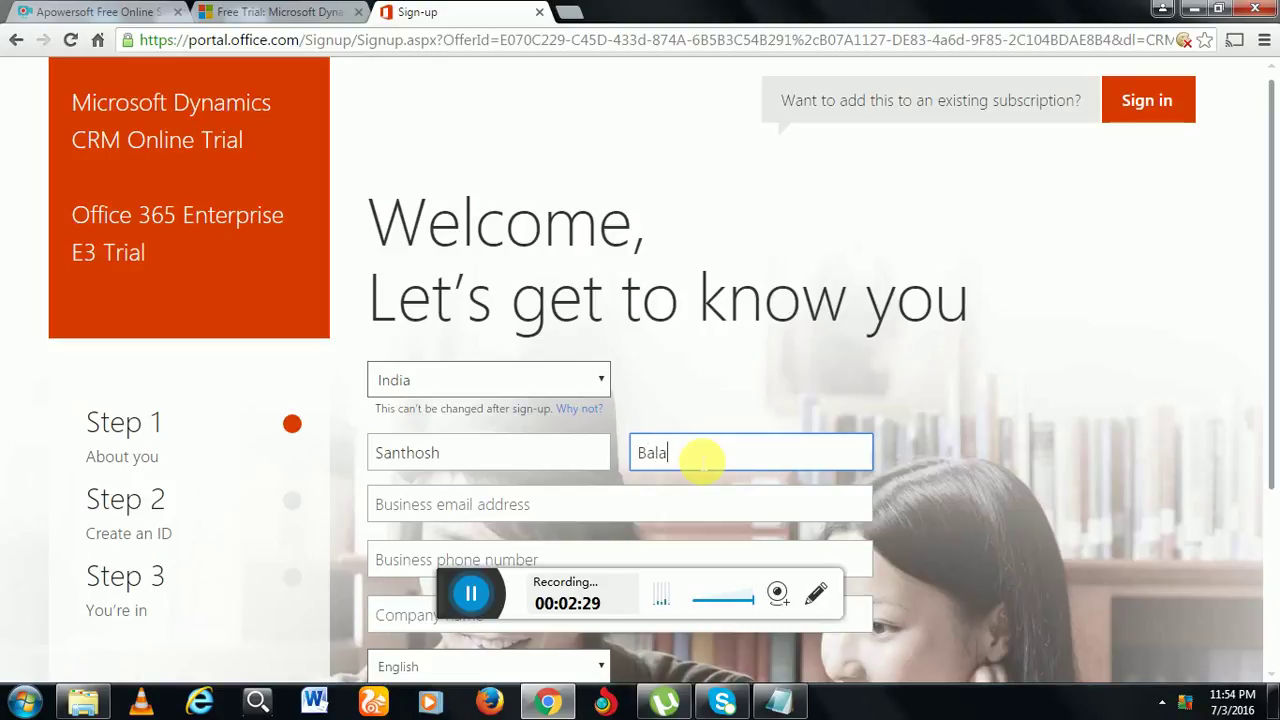
left_click(590, 503)
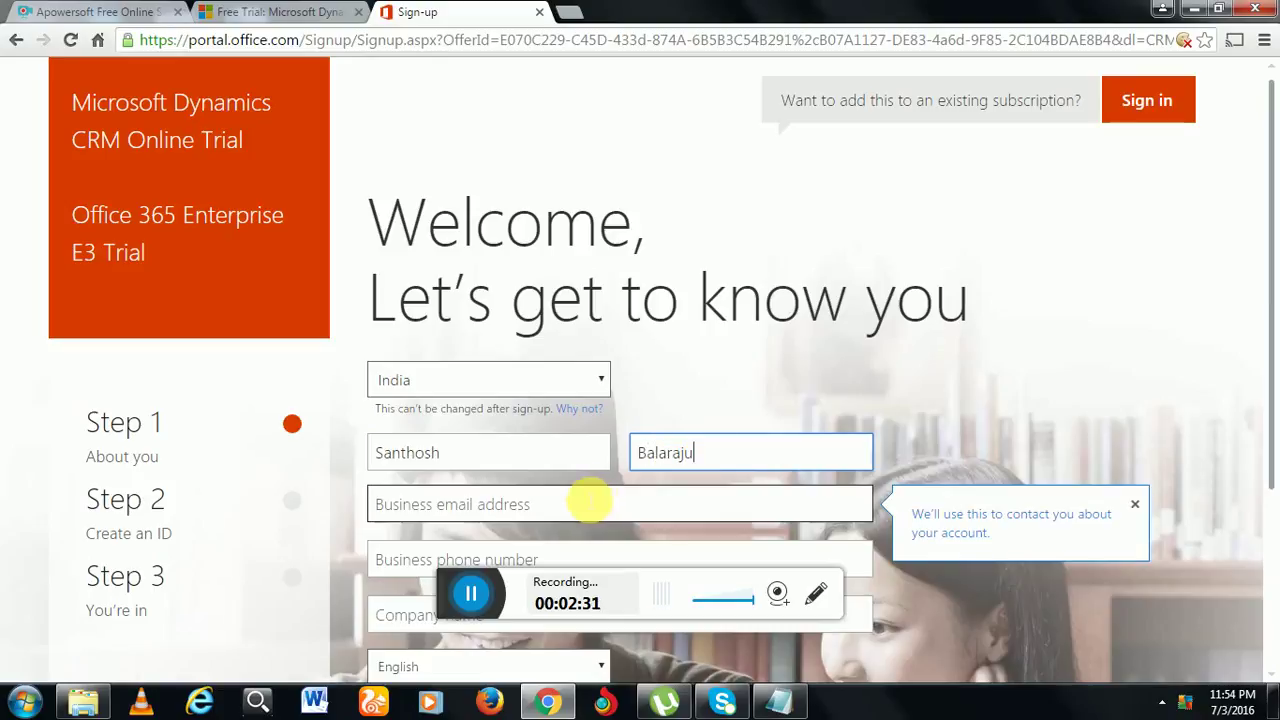
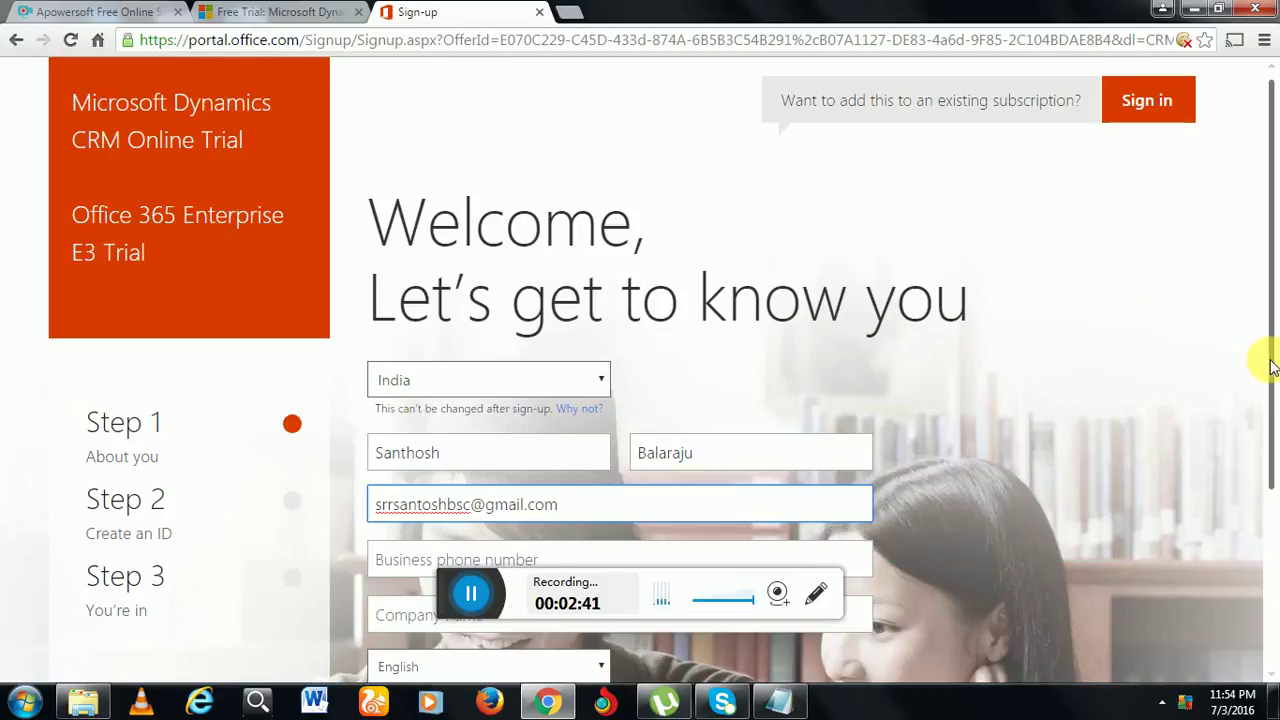
left_click_drag(1272, 366, 1276, 436)
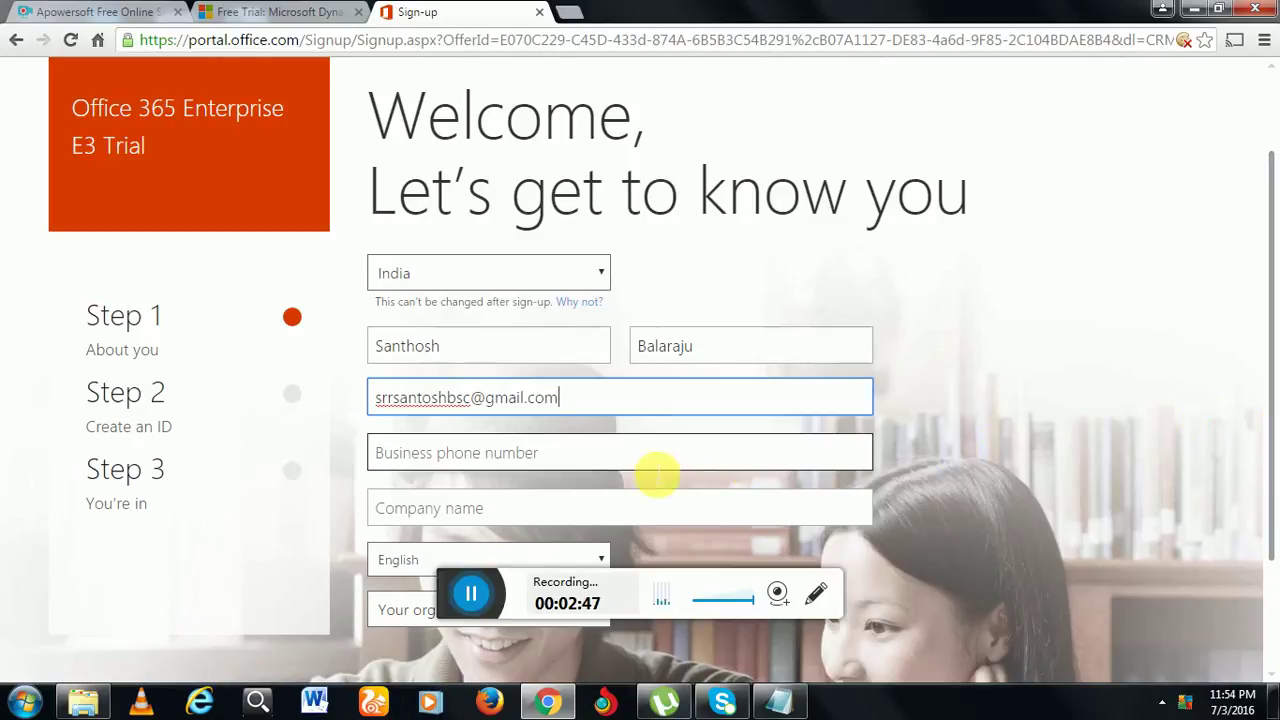
Enter the business phone number and the company name mscrmtutorials.
left_click(642, 462)
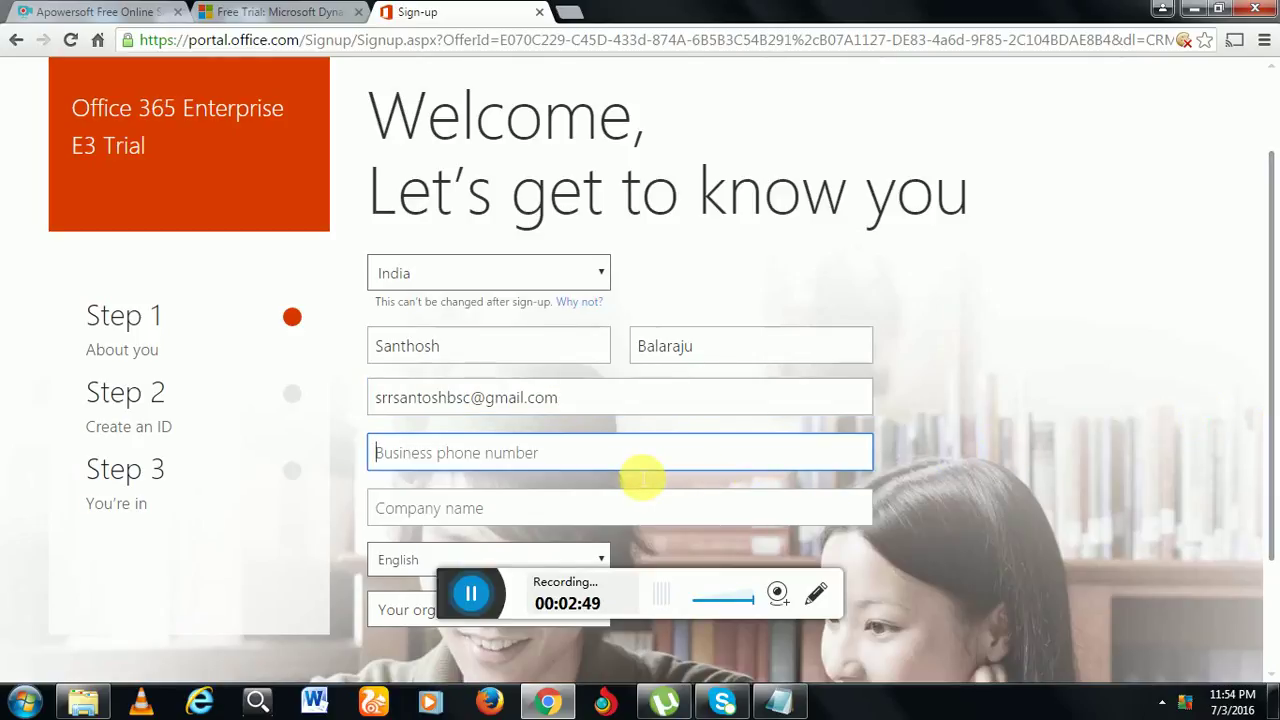
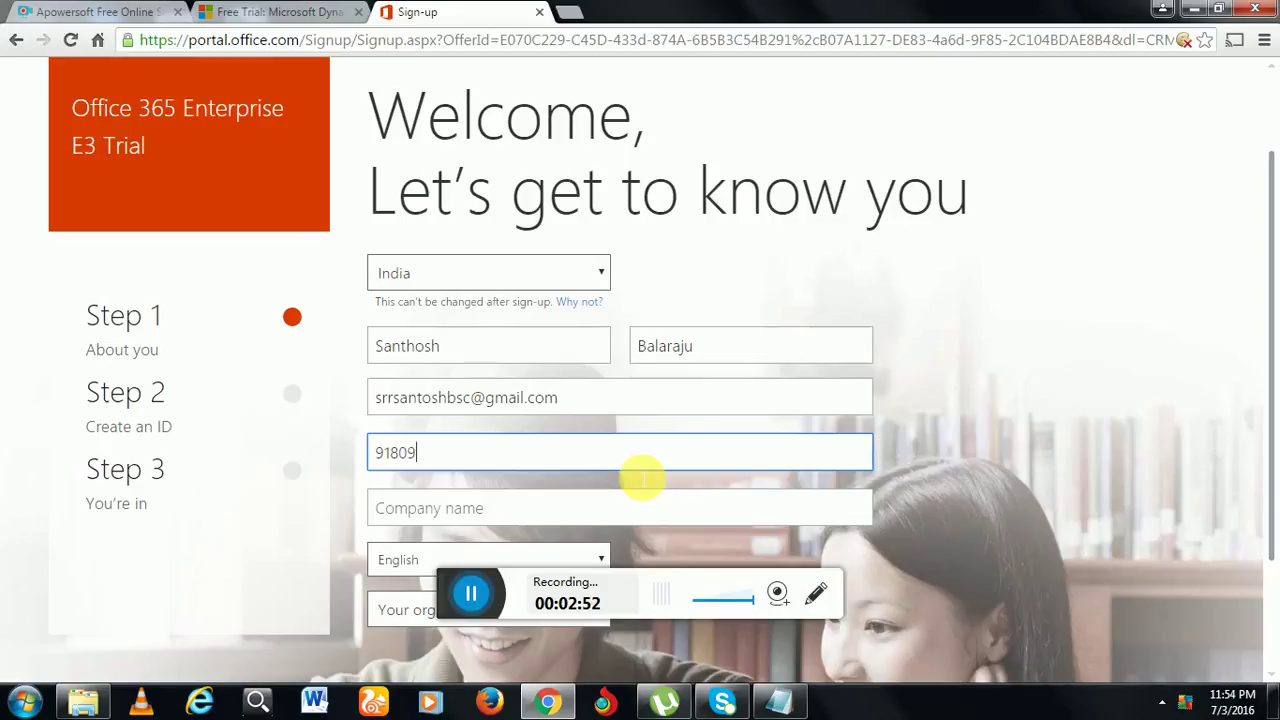
left_click(578, 520)
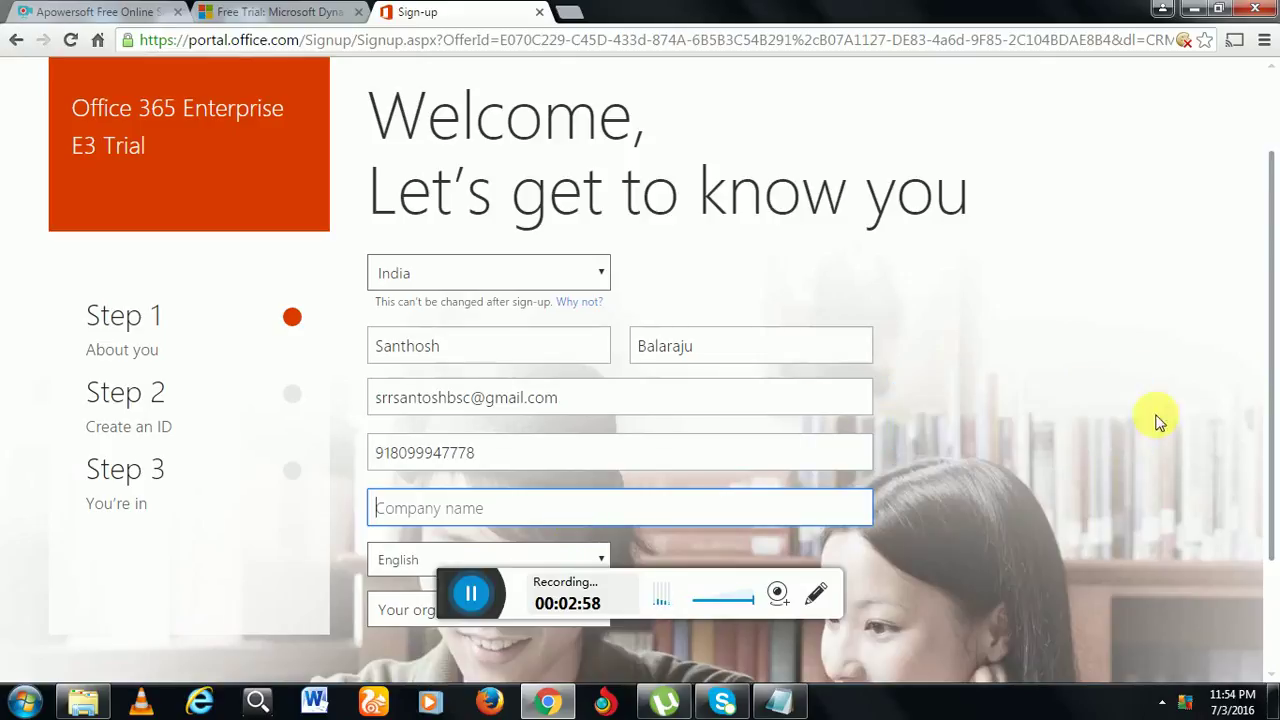
left_click_drag(1267, 393, 1266, 443)
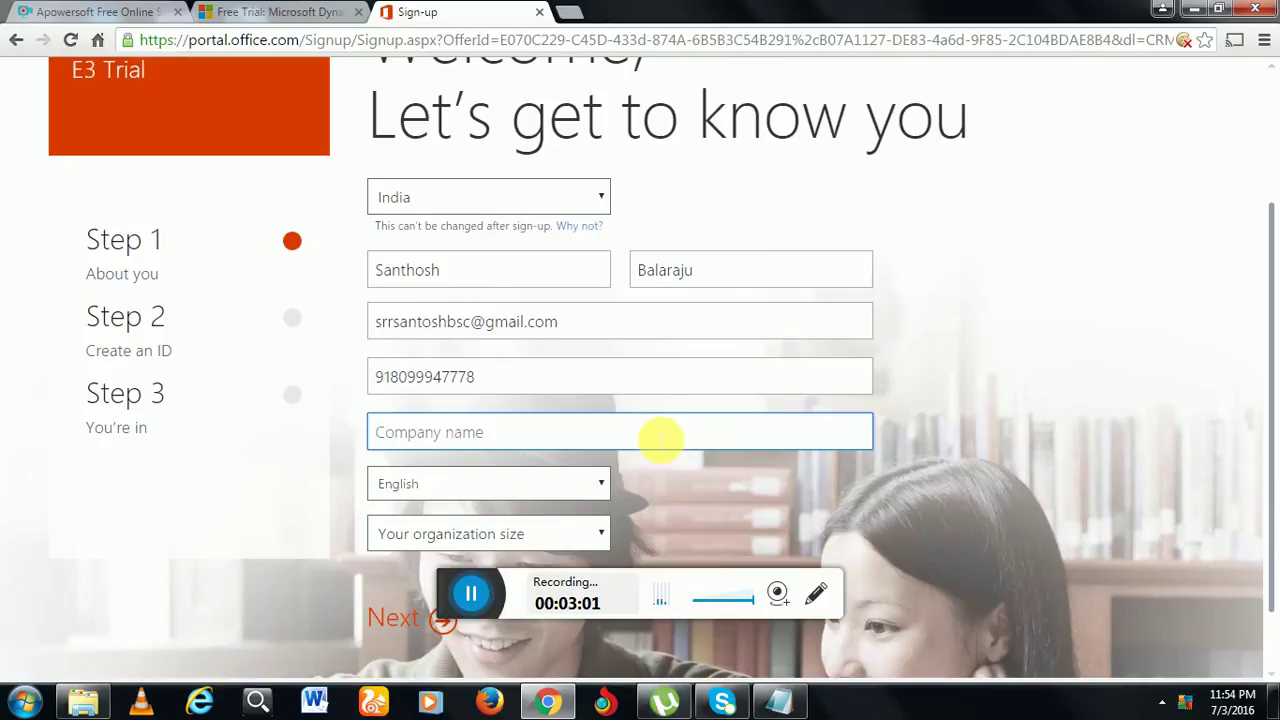
type("mscrmt")
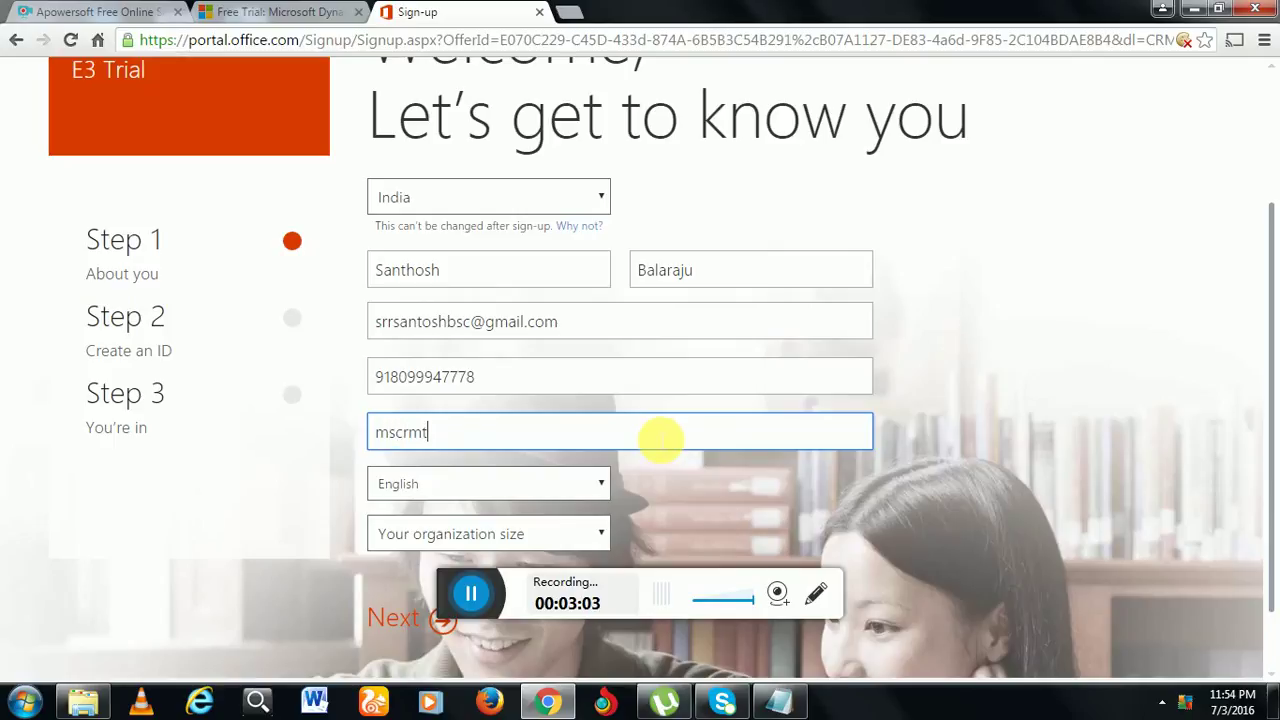
type("utorials")
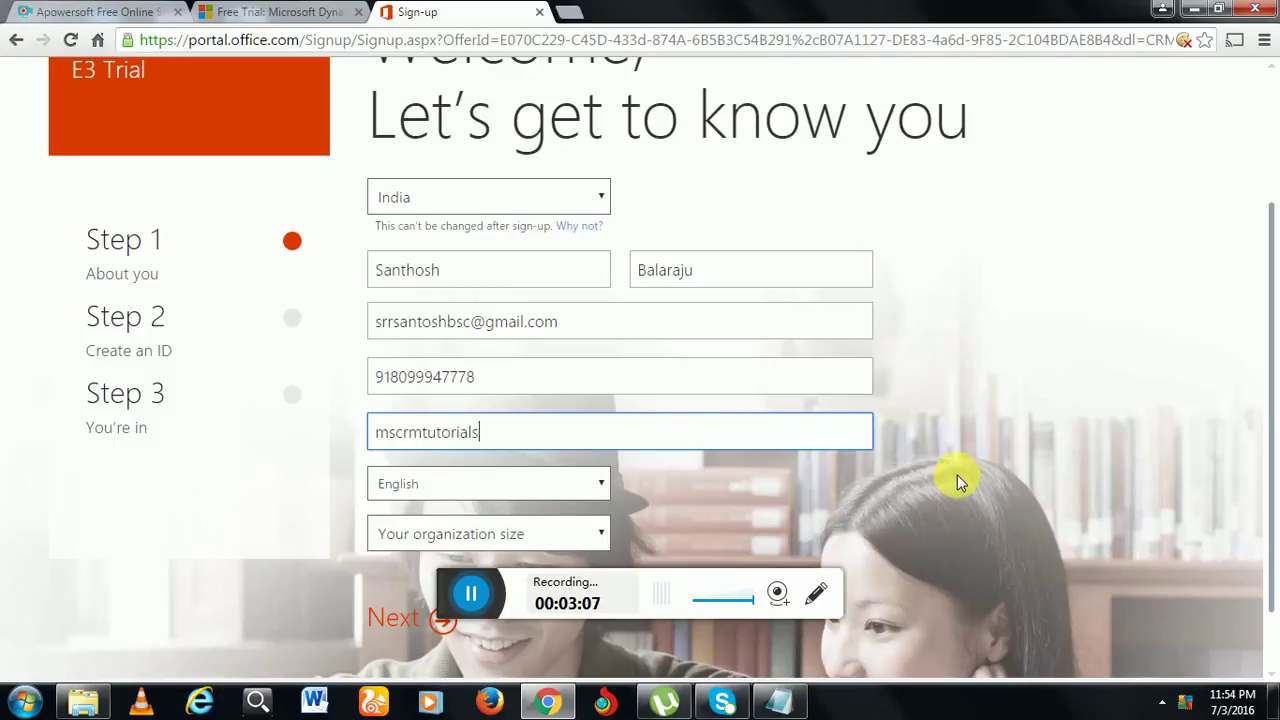
left_click(956, 474)
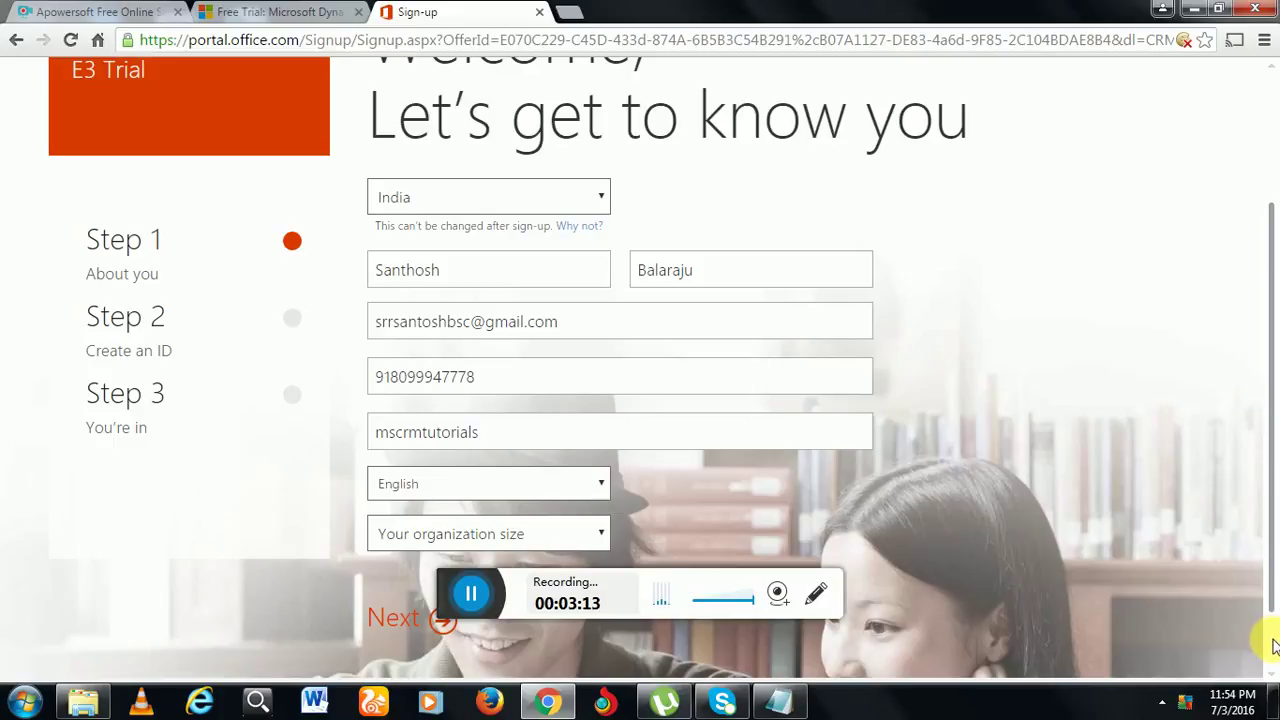
Set the organization size to 25-49 people.
left_click(598, 536)
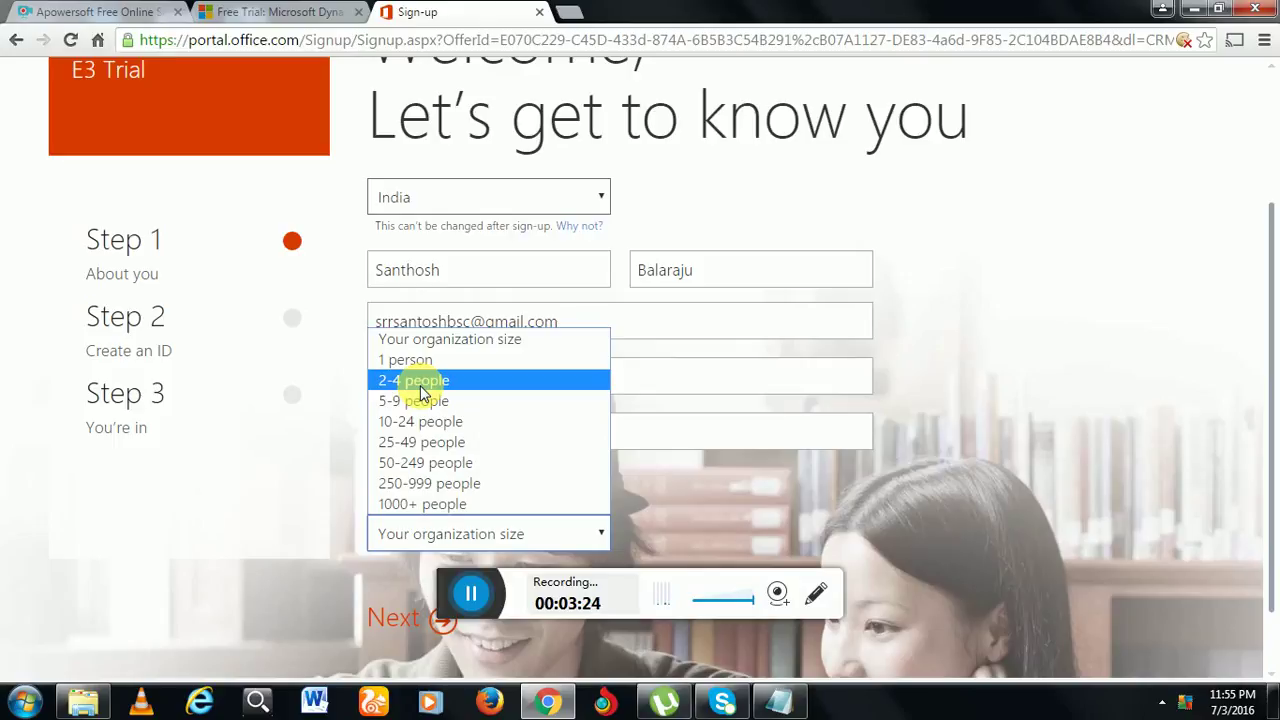
left_click(420, 442)
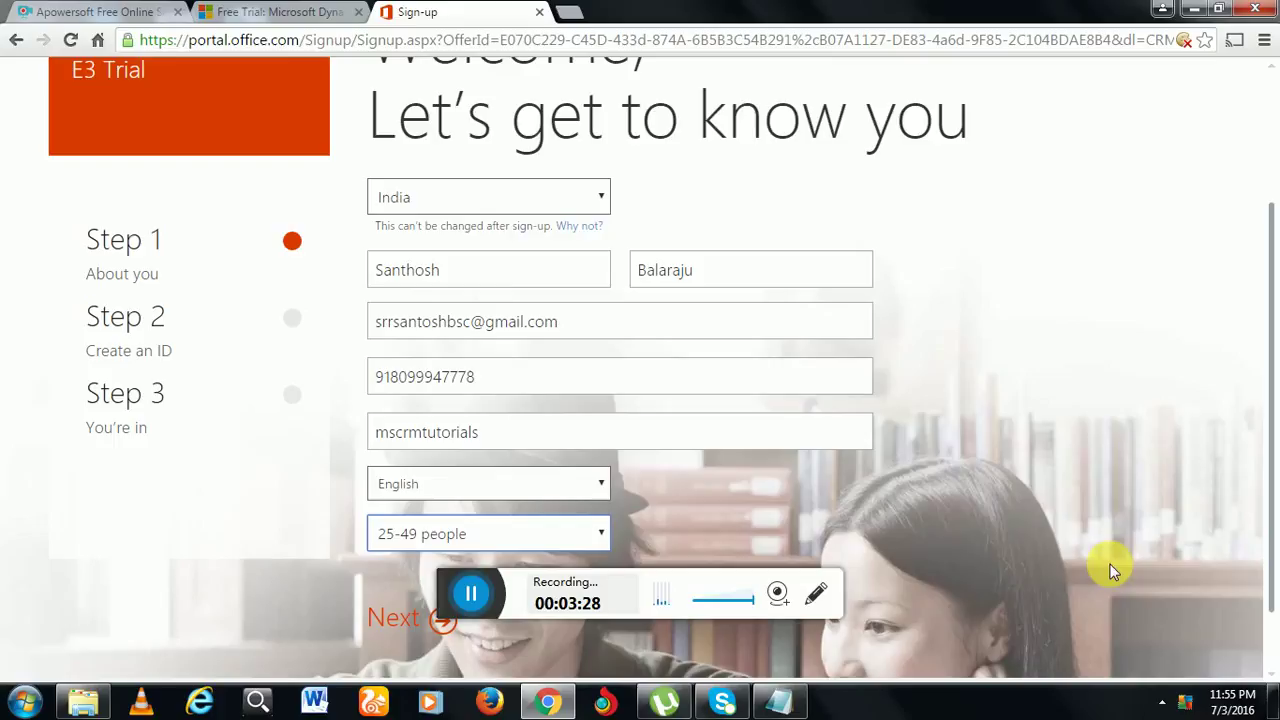
scroll(1257, 557, "down", 1)
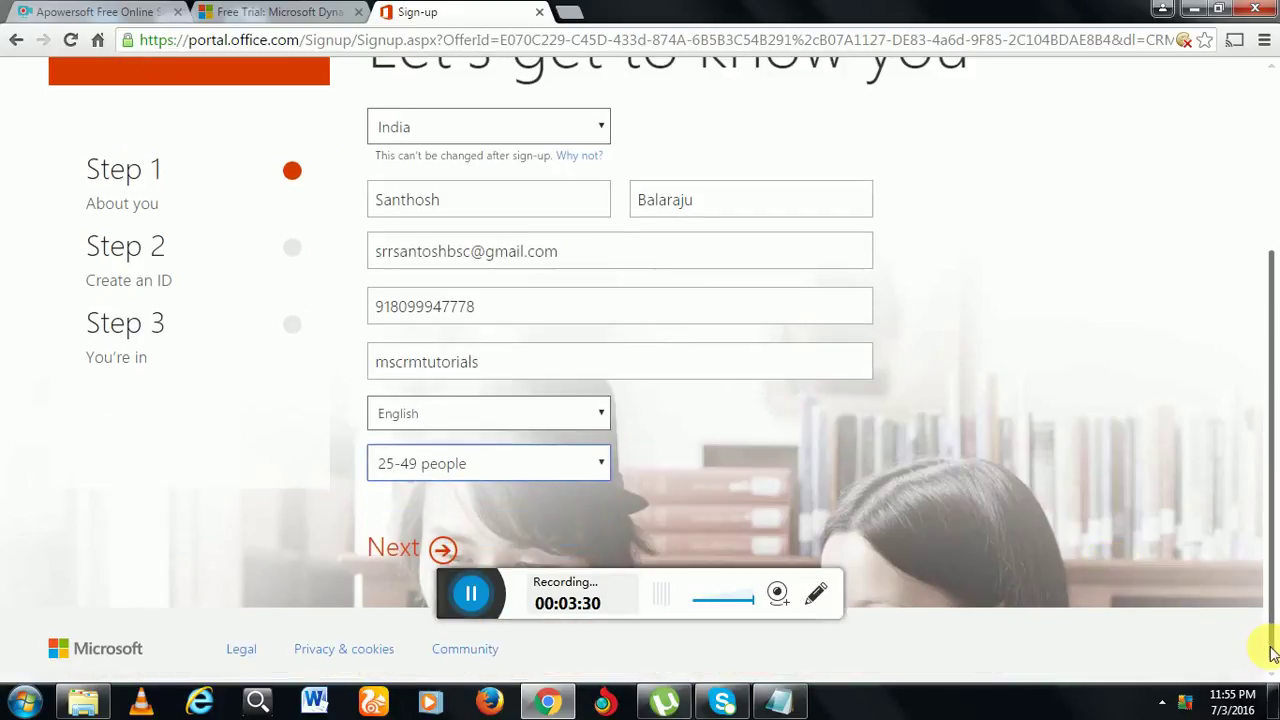
Submit the details, then enter the user name and the mscrmtutorials company domain.
left_click(443, 549)
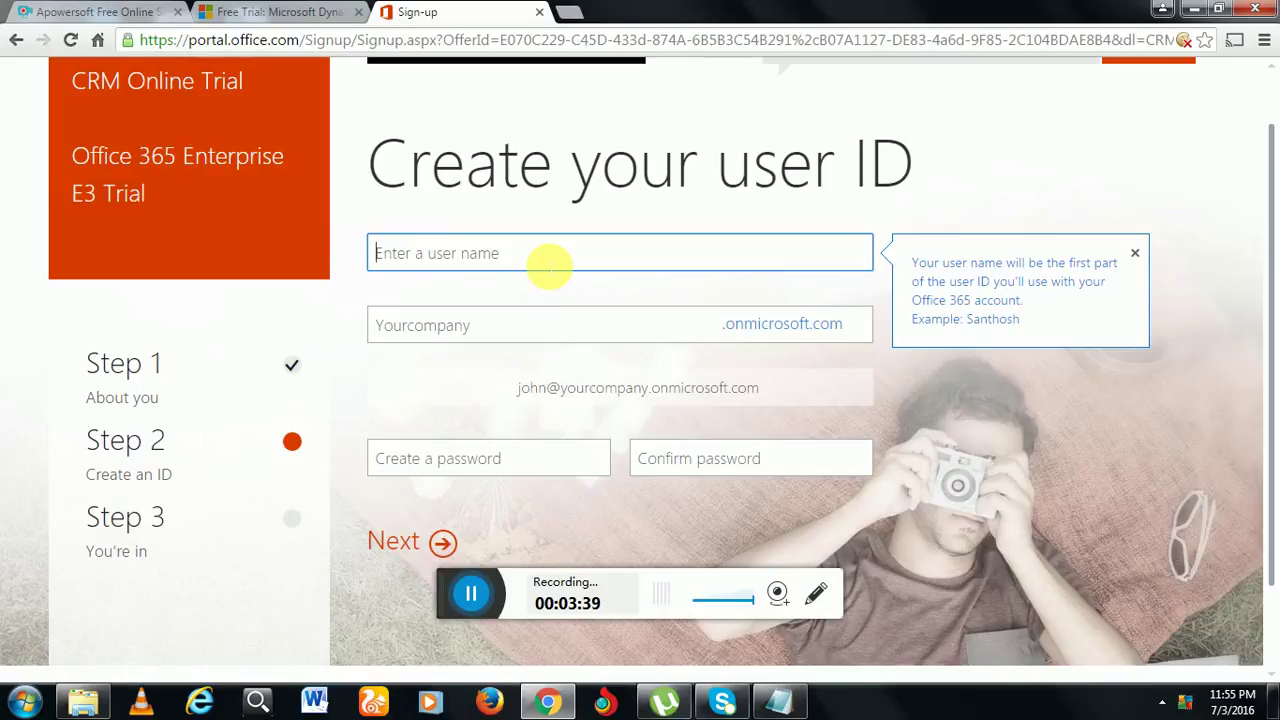
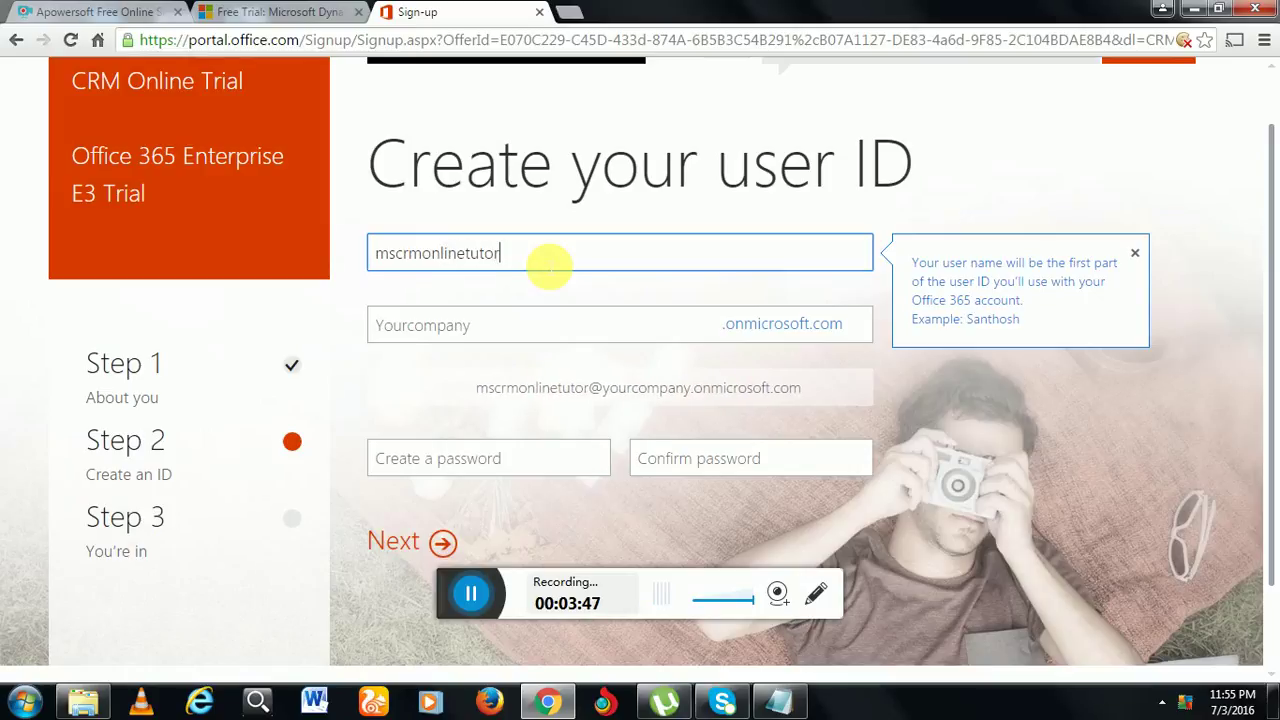
left_click(529, 323)
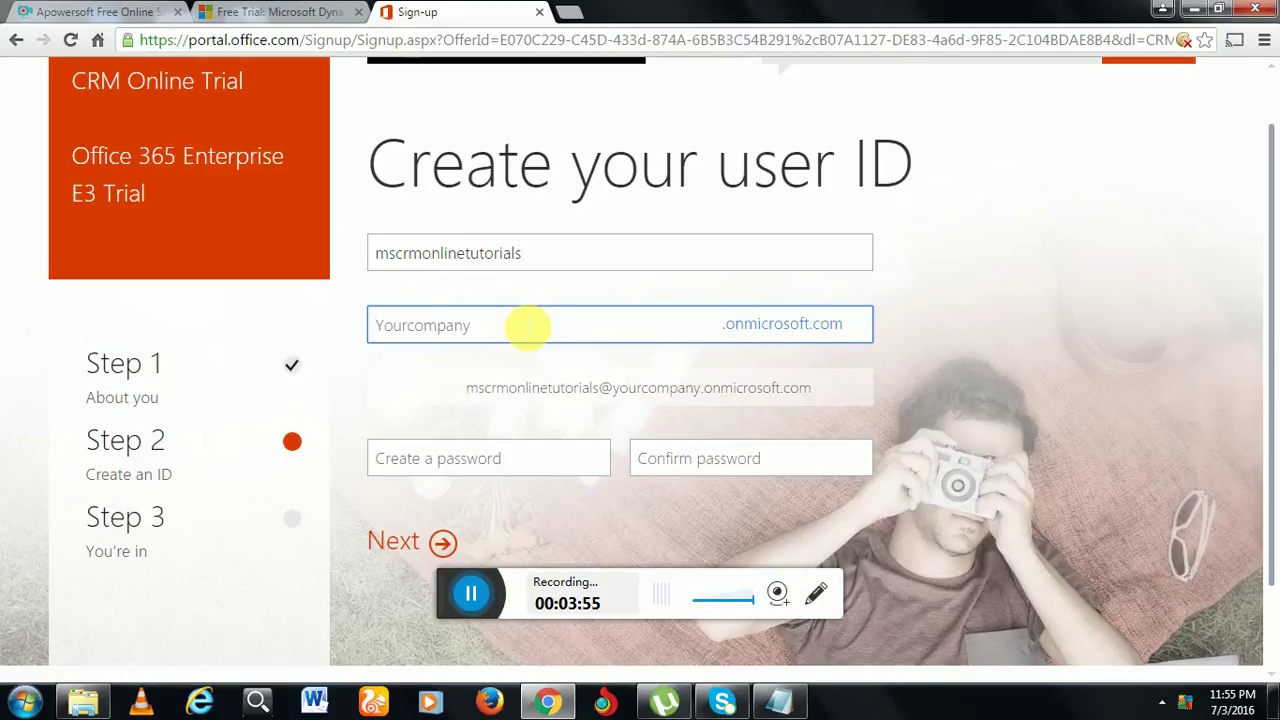
type("mscr")
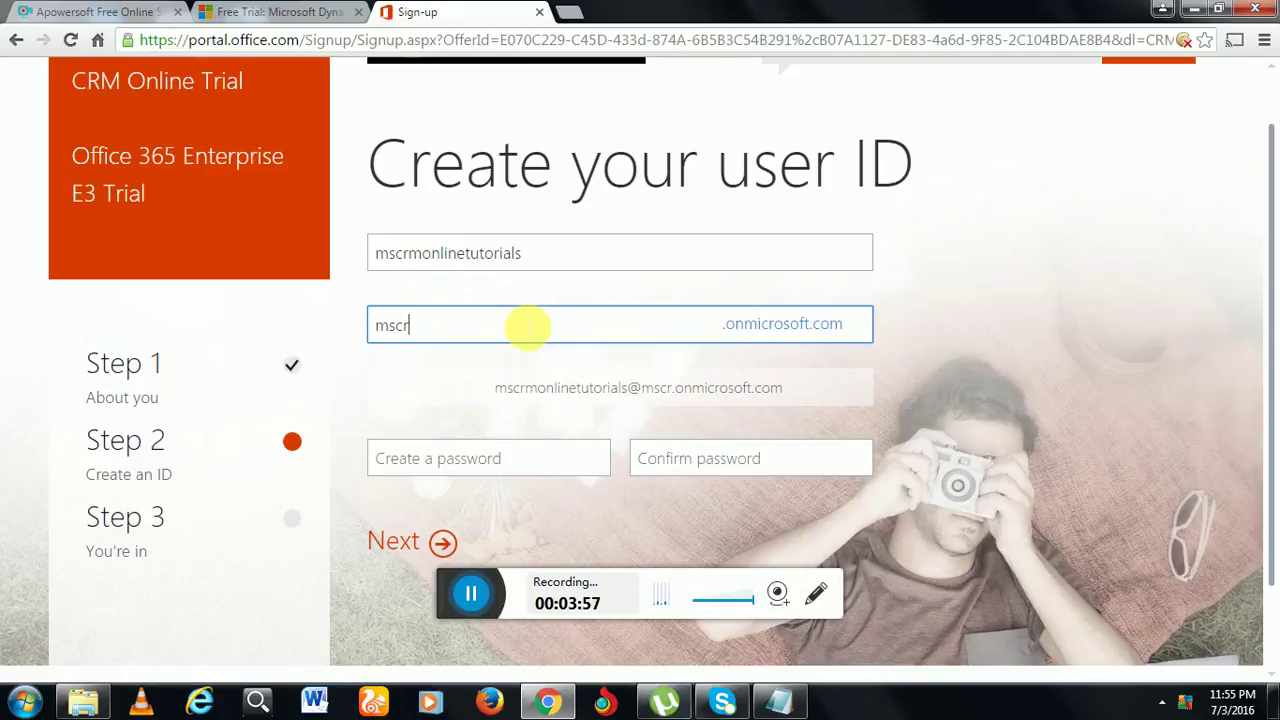
type("mtuto")
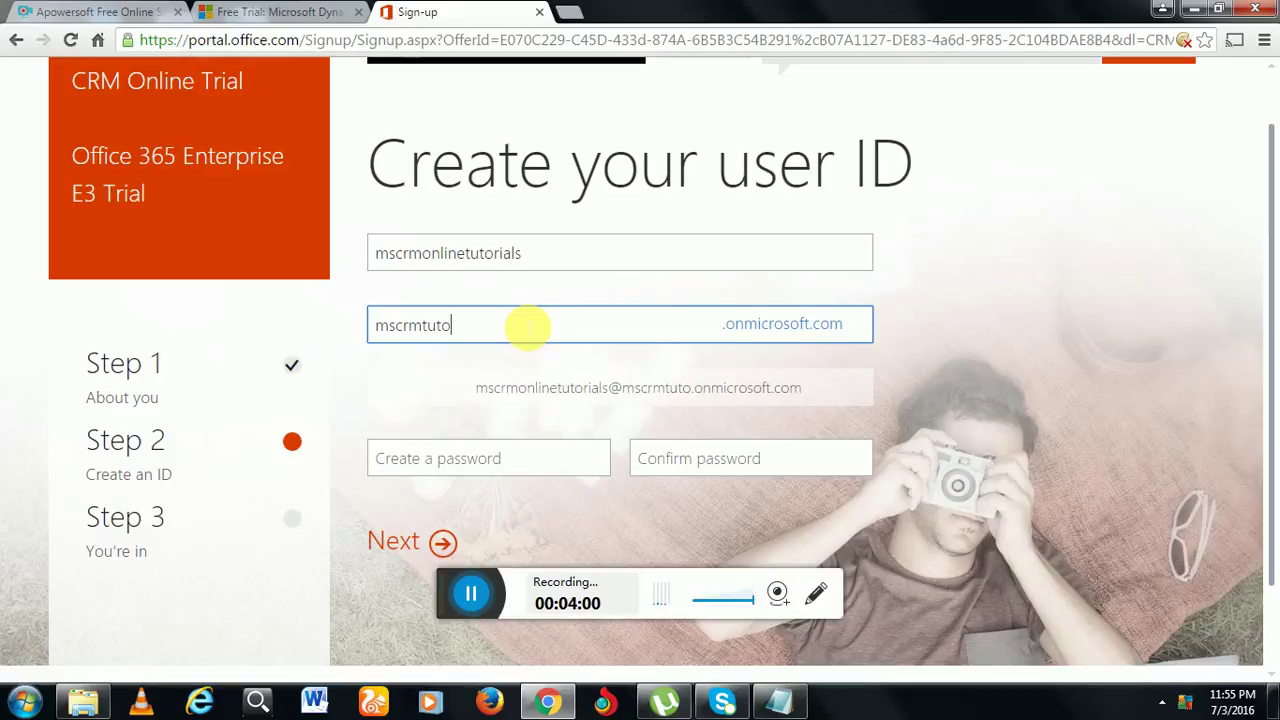
type("rials")
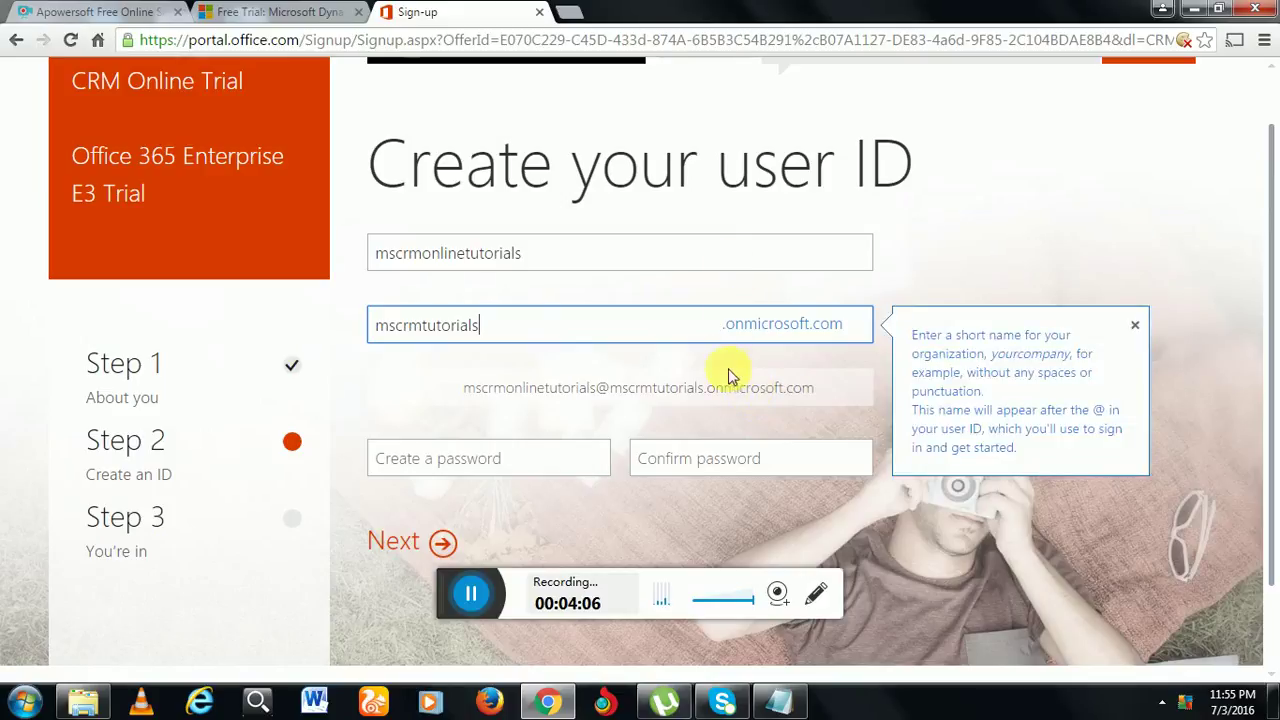
mouse_move(715, 338)
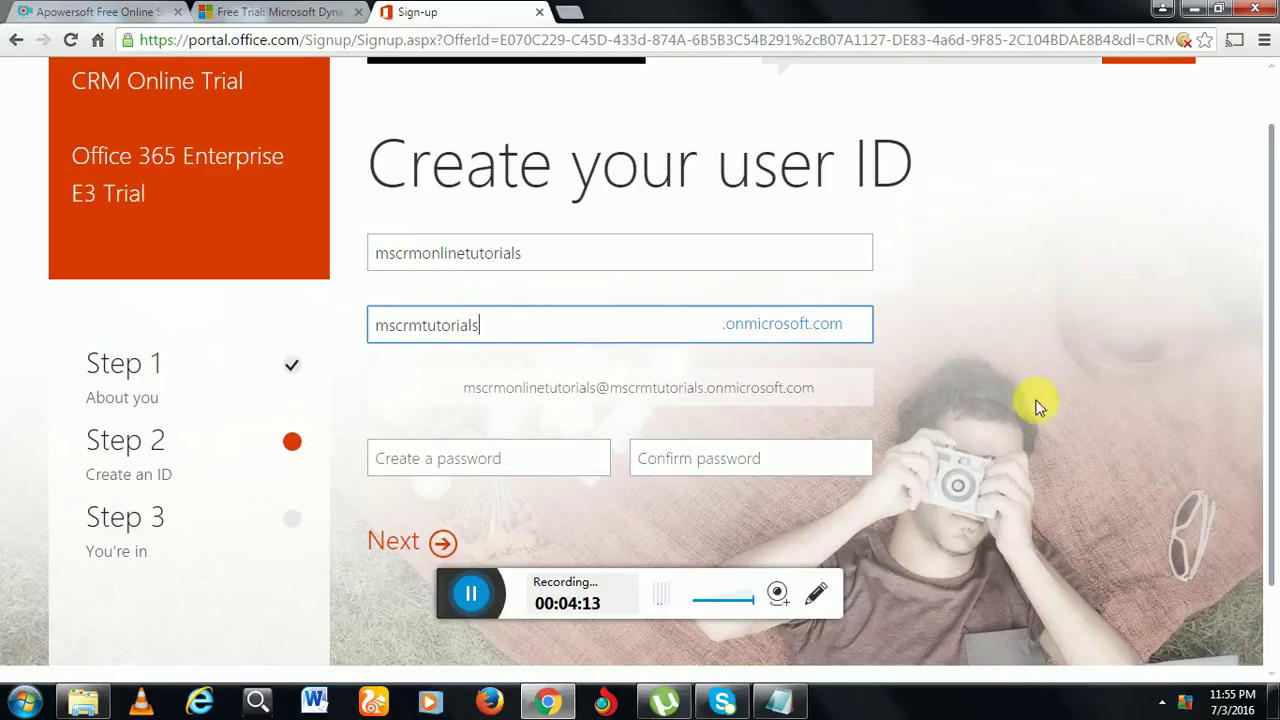
Create and confirm the account password, then continue to the Step 3 robot check.
left_click(600, 460)
left_click(548, 463)
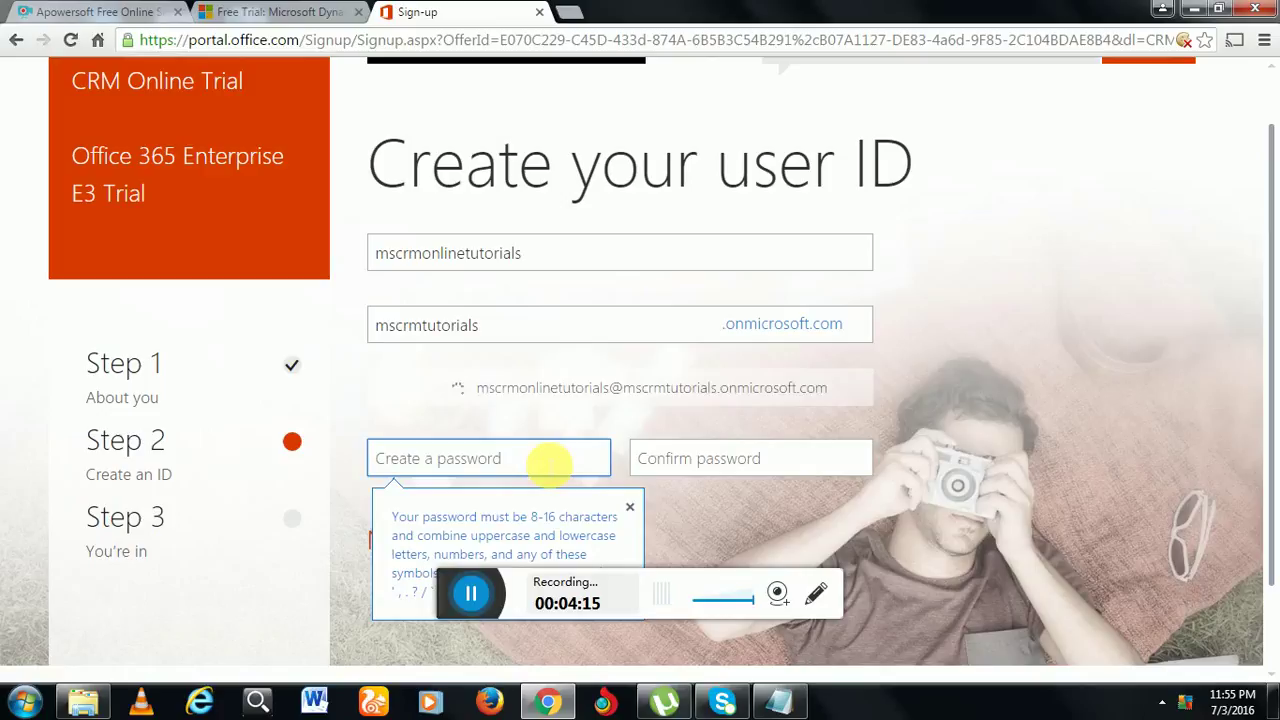
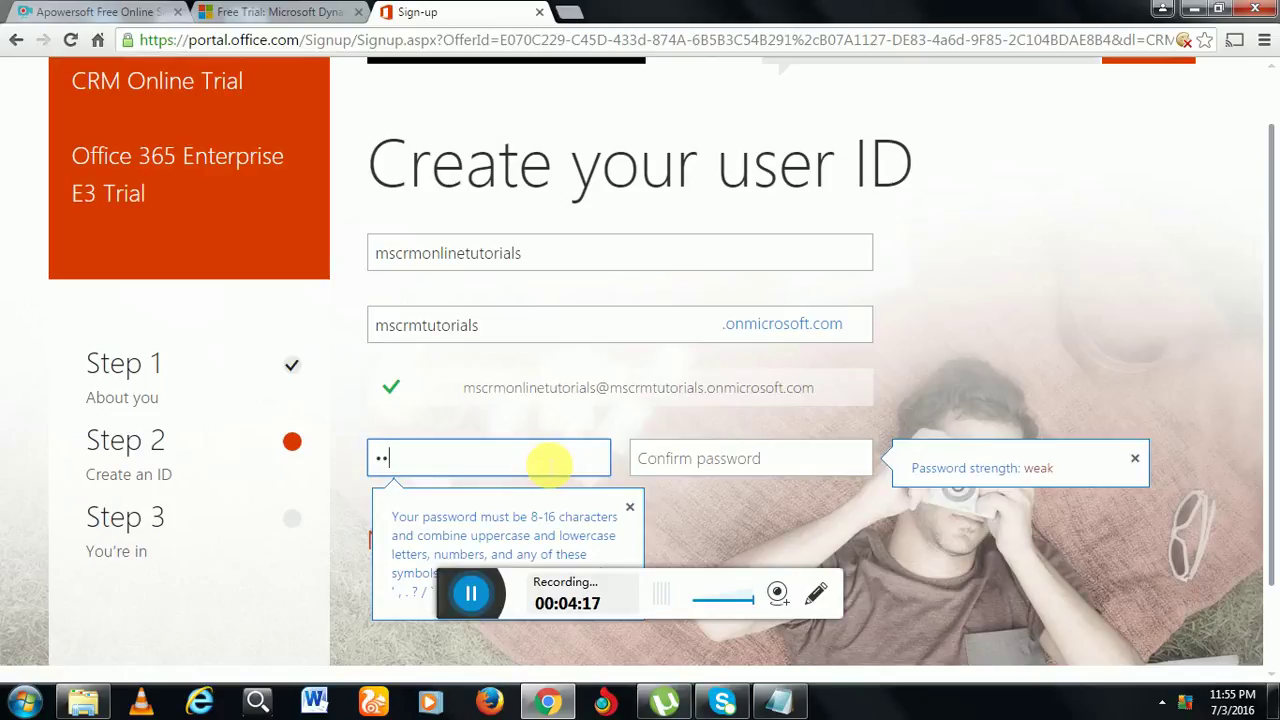
left_click(662, 470)
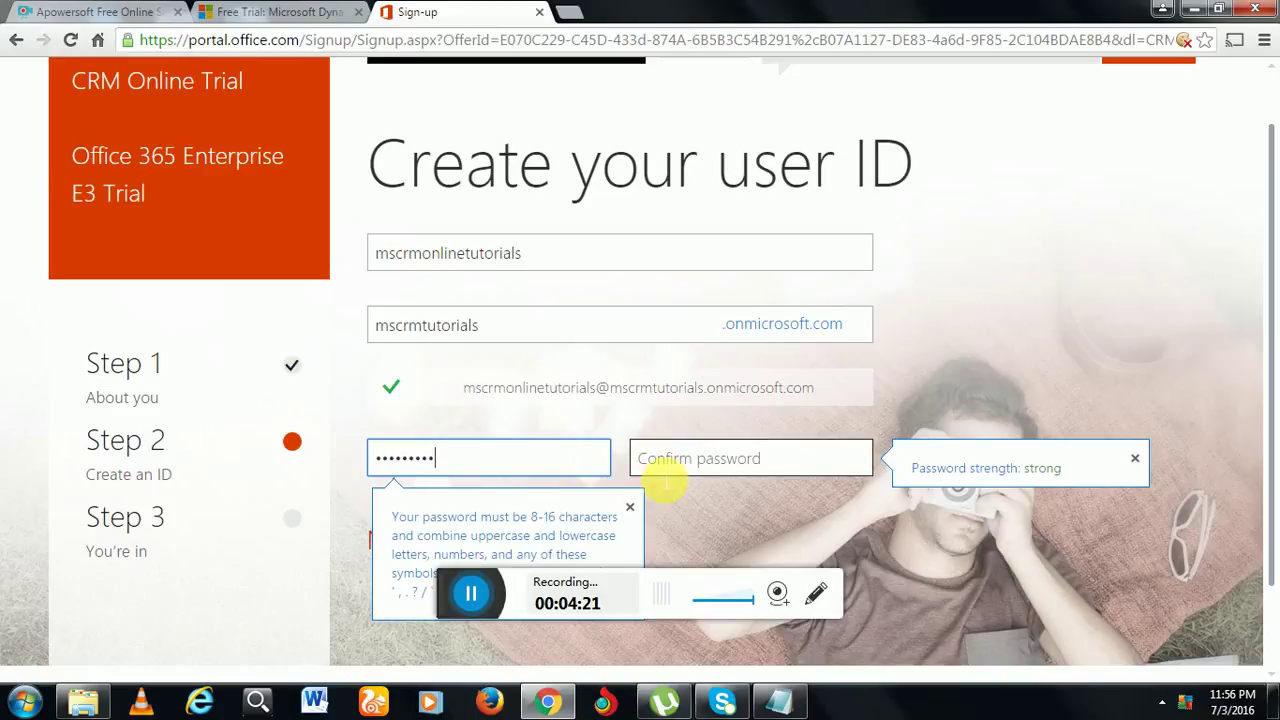
type("m")
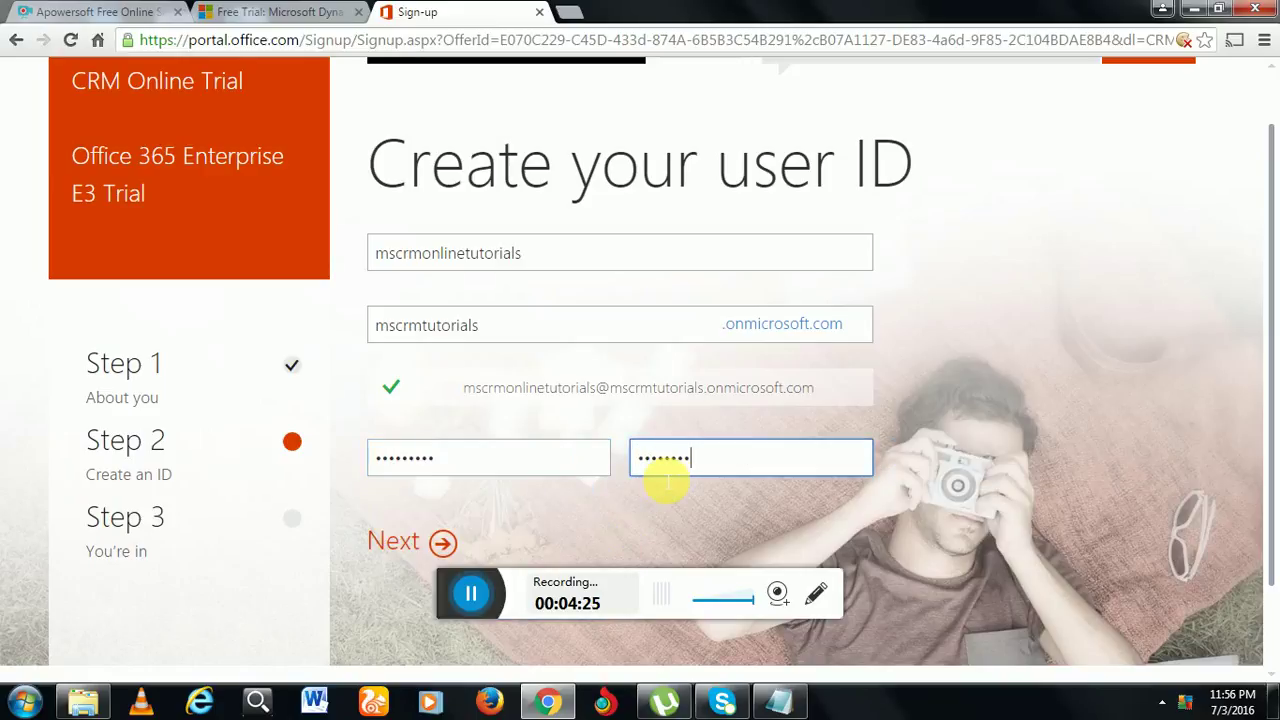
left_click(1268, 366)
left_click_drag(1268, 366, 1272, 432)
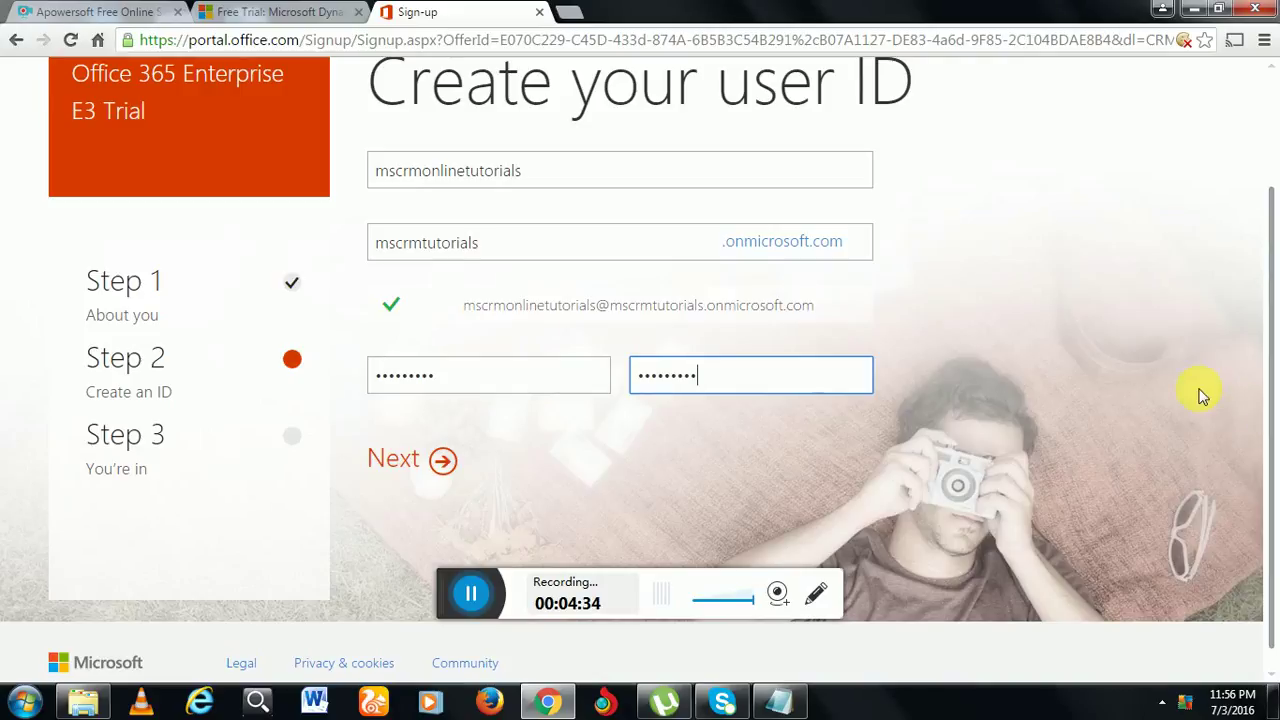
left_click(443, 463)
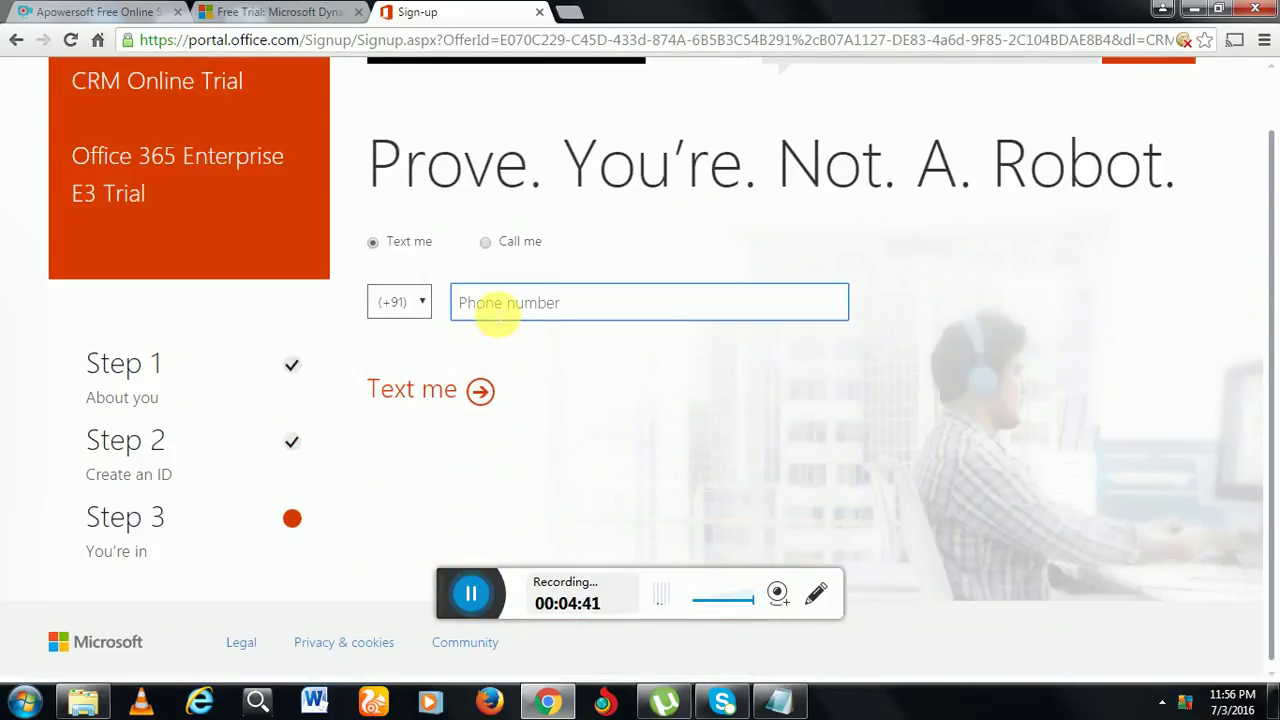
Have a verification code texted to the phone number and enter the received code.
left_click(488, 245)
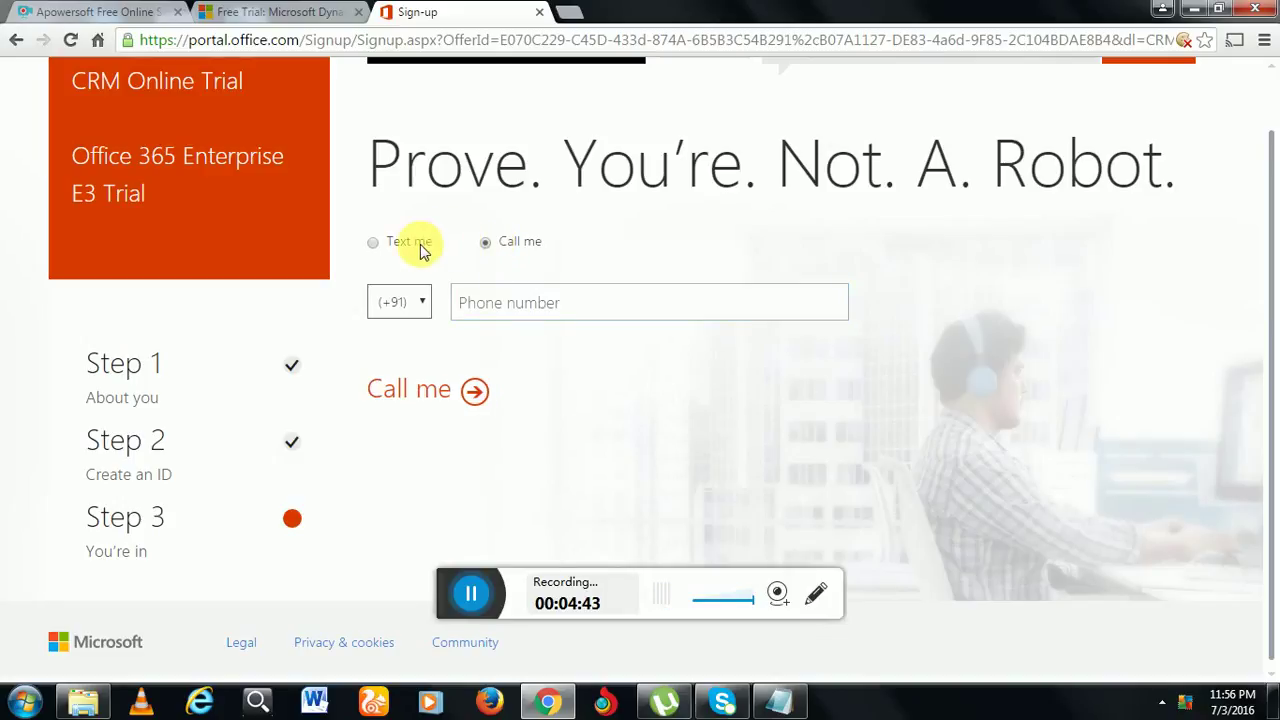
left_click(376, 245)
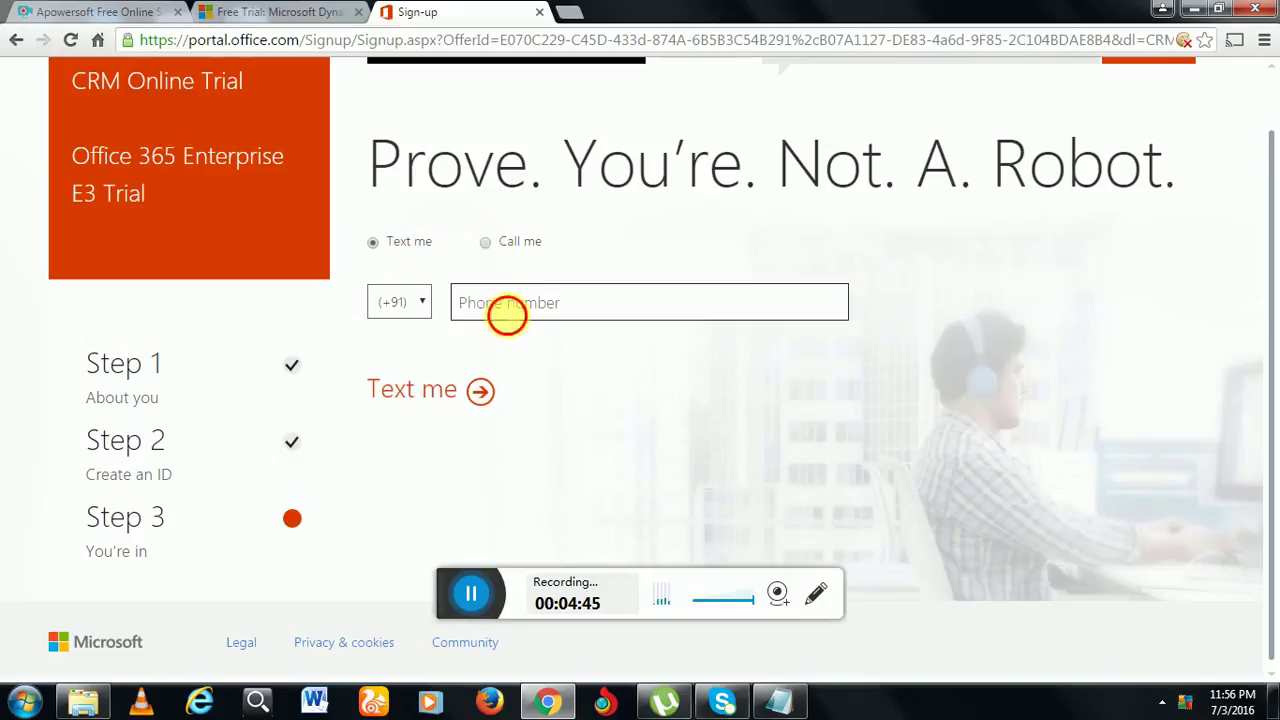
left_click(506, 314)
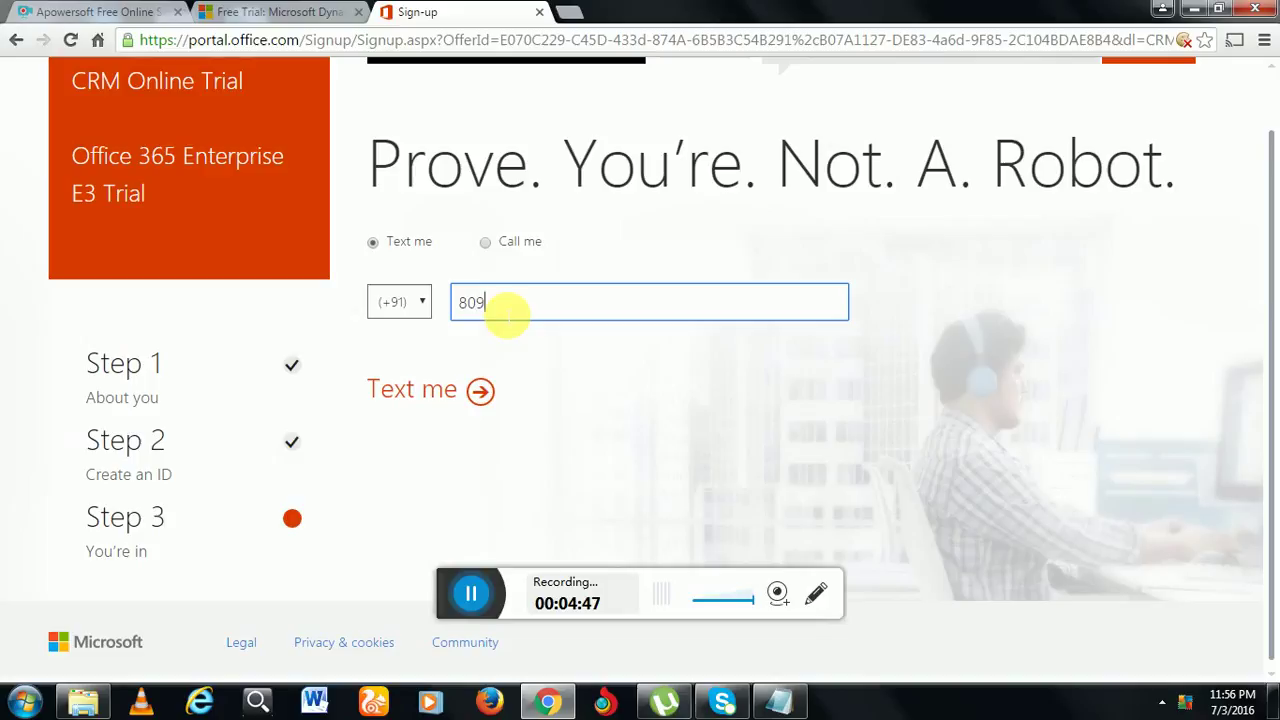
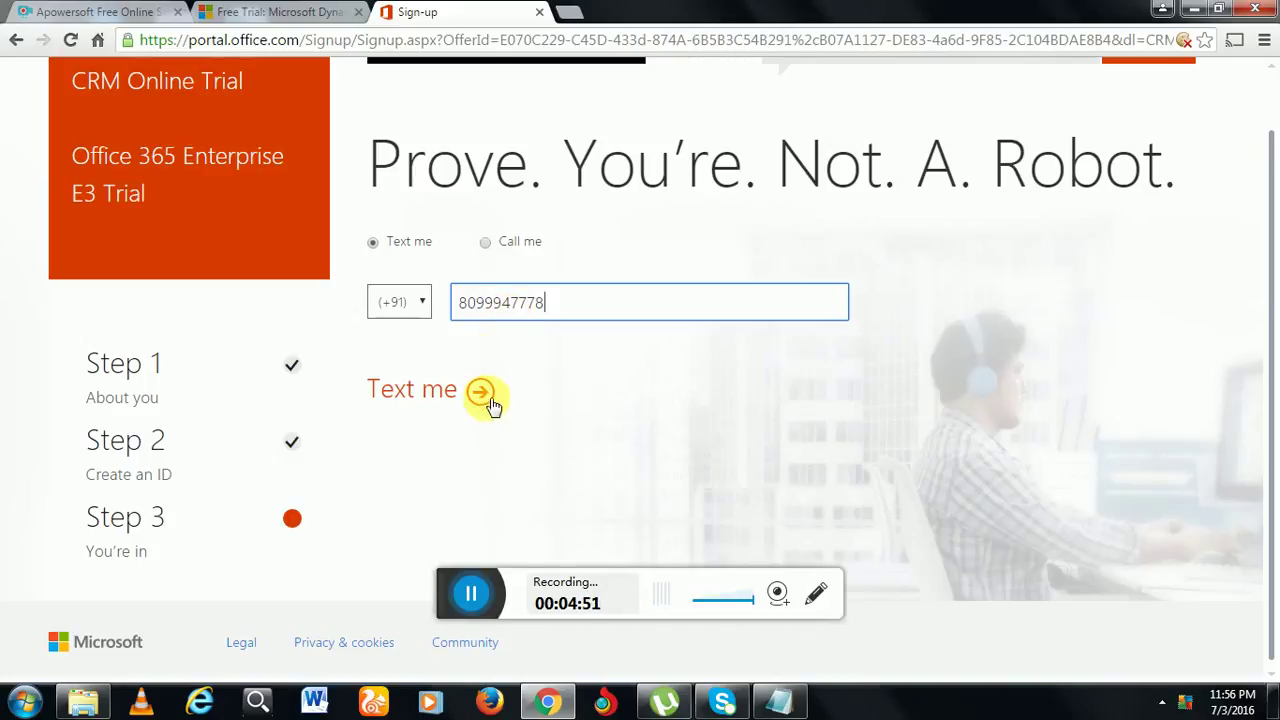
left_click(484, 394)
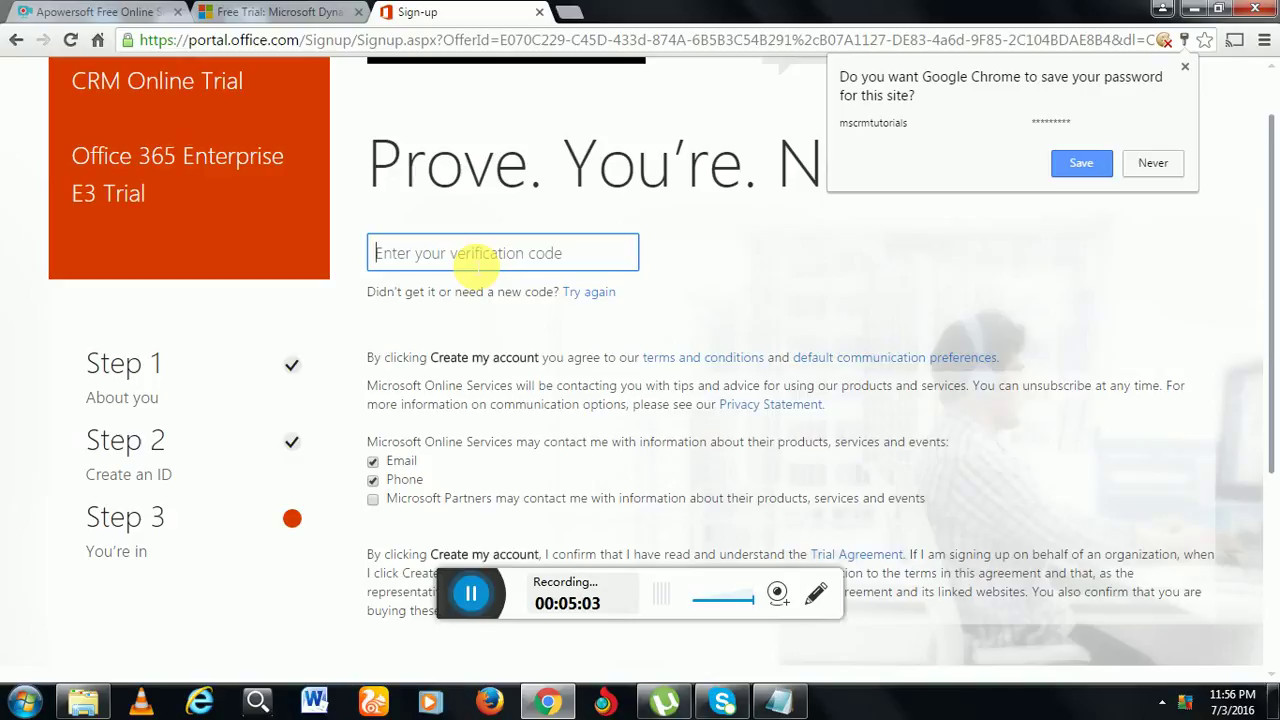
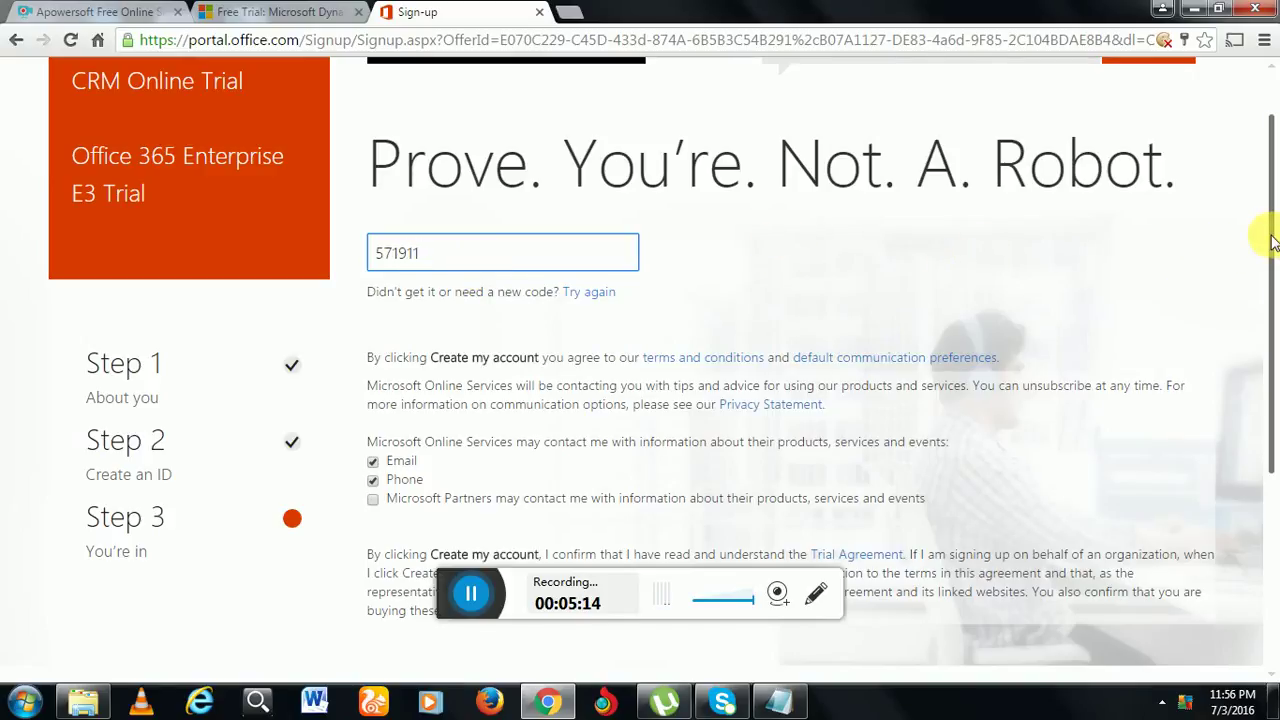
left_click_drag(1275, 245, 1275, 425)
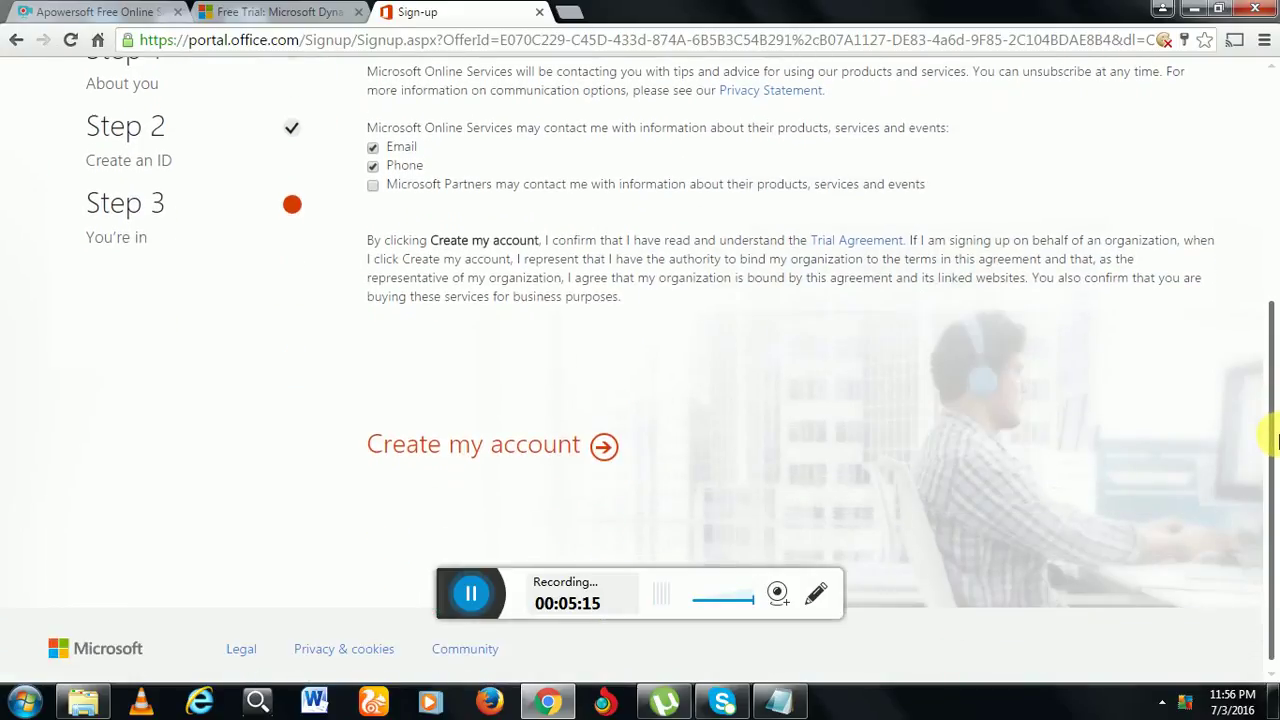
Create the account, decline Chrome's password saving, and select the displayed sign-in page and user ID.
left_click(605, 450)
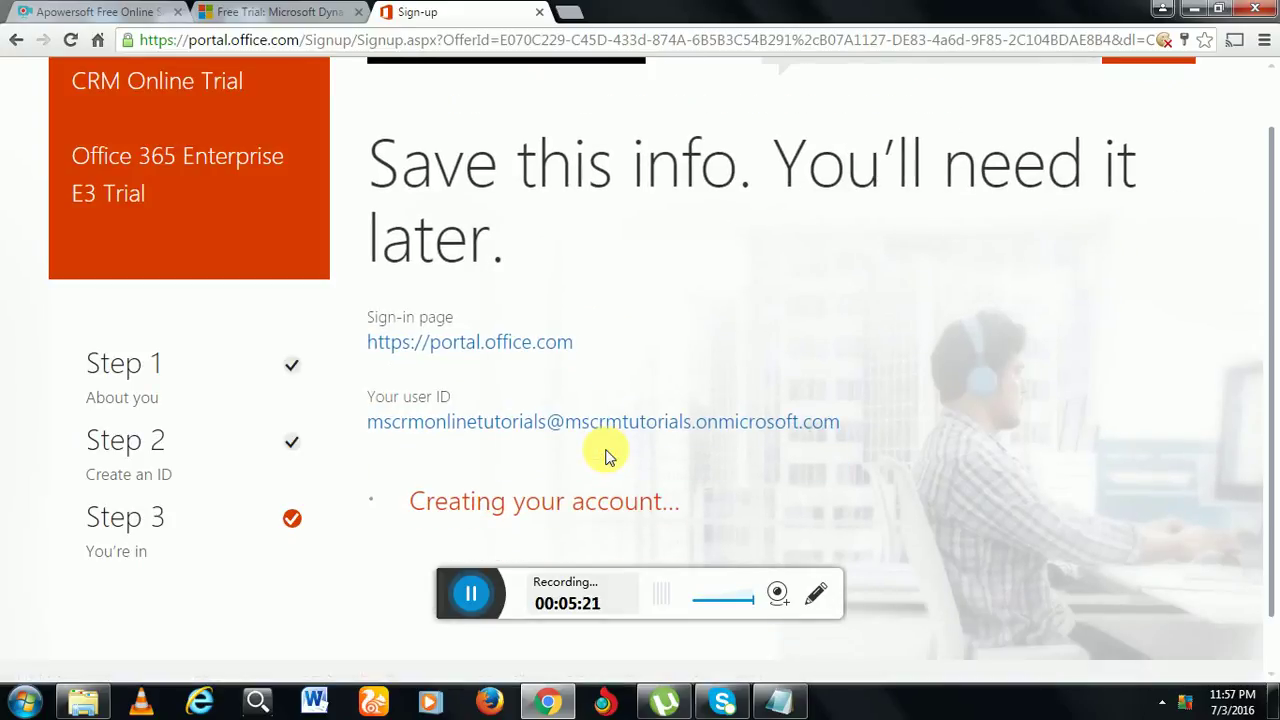
left_click_drag(866, 431, 376, 323)
key("ctrl+c")
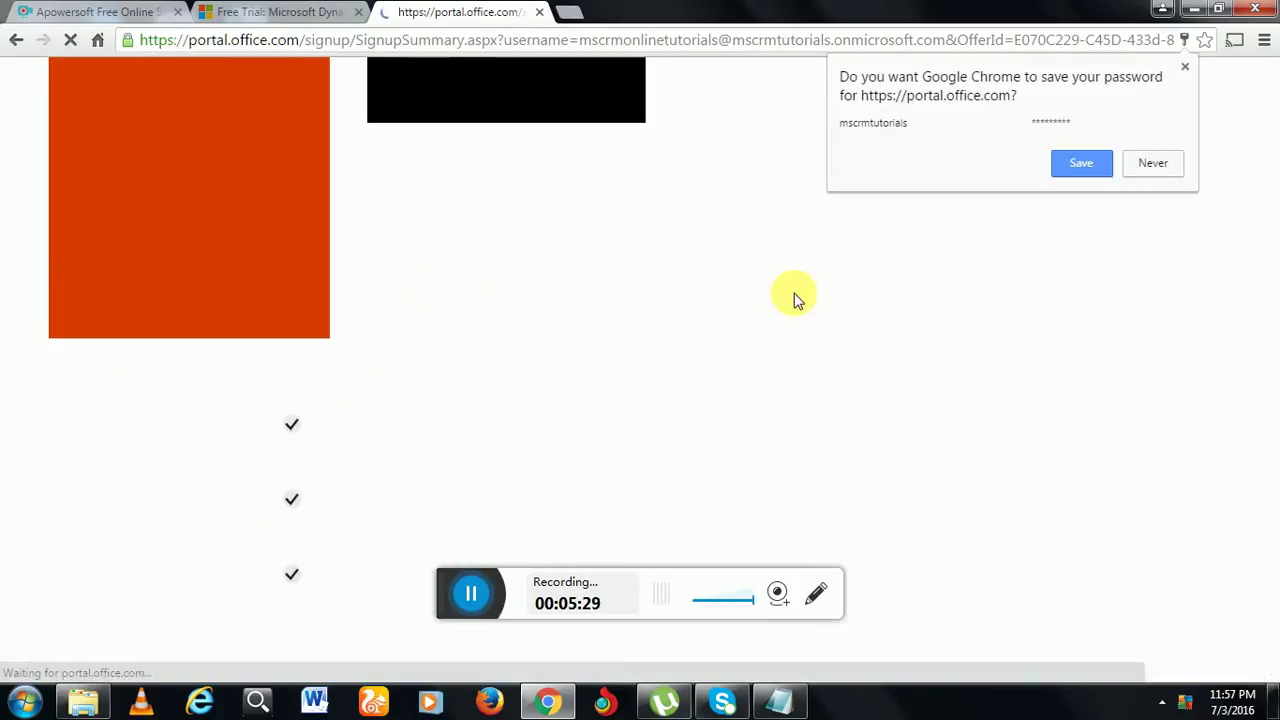
left_click(1152, 163)
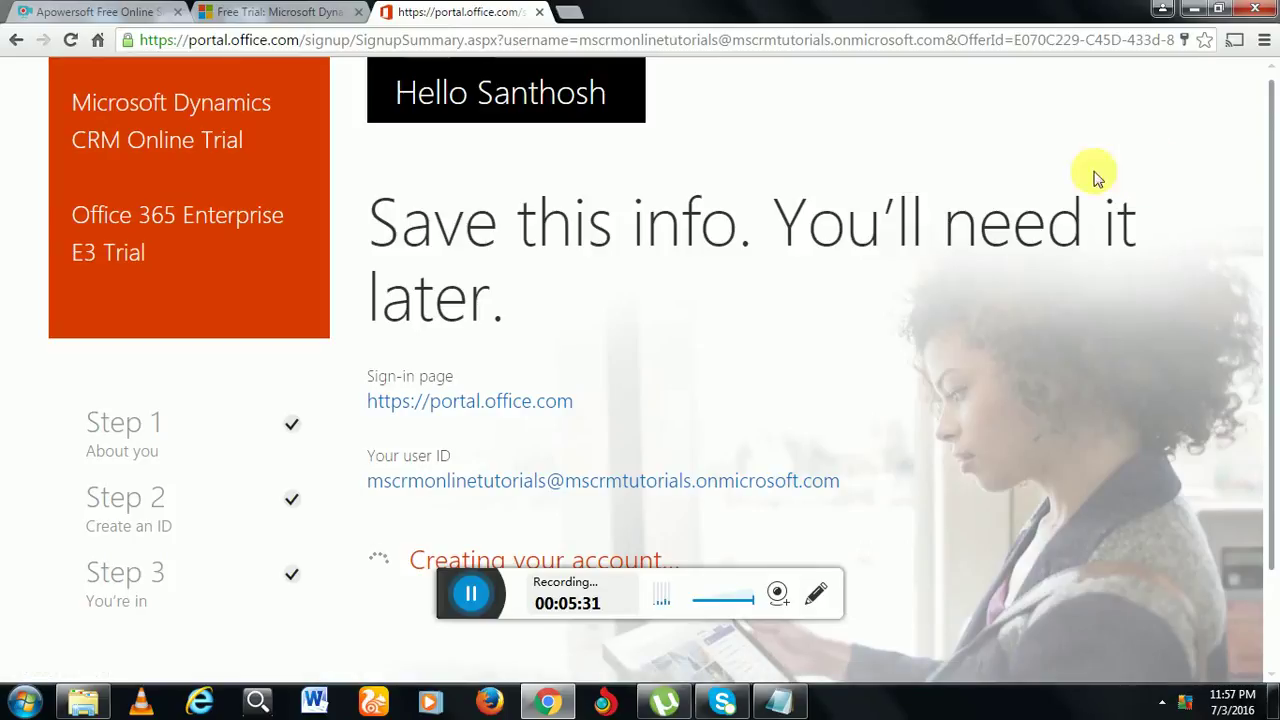
left_click(545, 400)
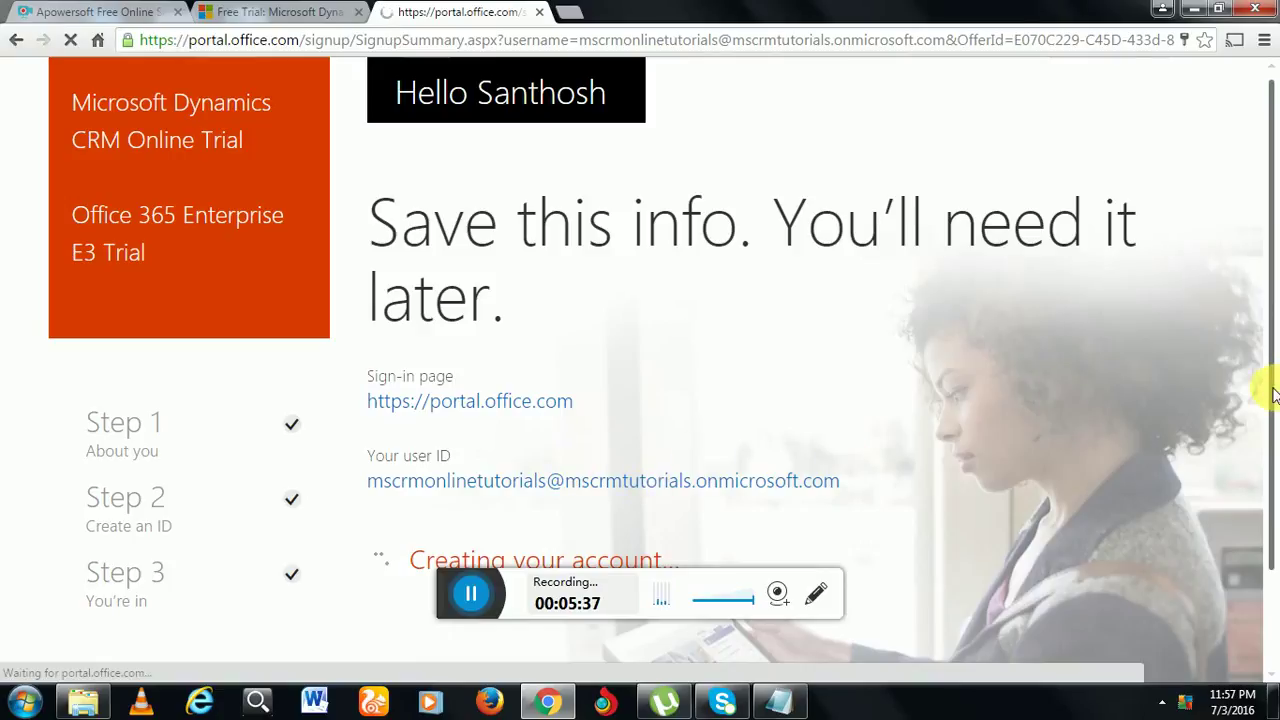
left_click_drag(1272, 392, 1266, 480)
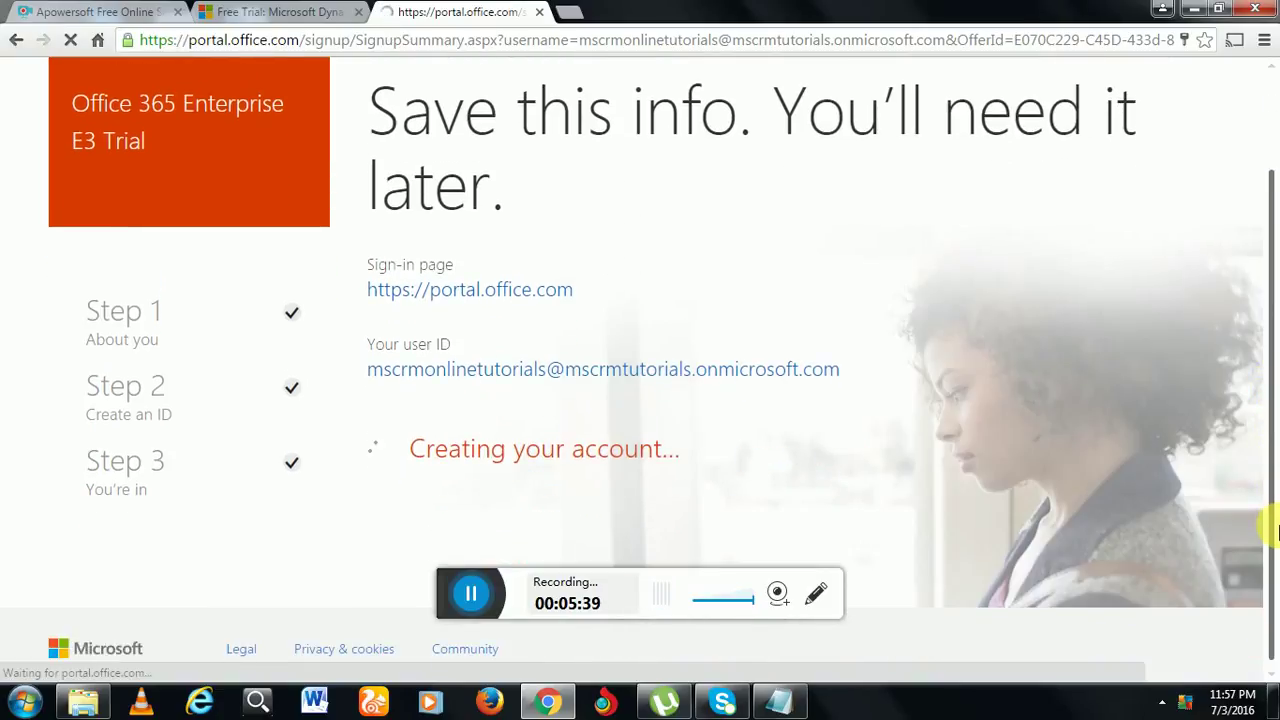
Paste the sign-in page and user ID below the existing Notepad notes, save, and minimize Notepad.
left_click(777, 699)
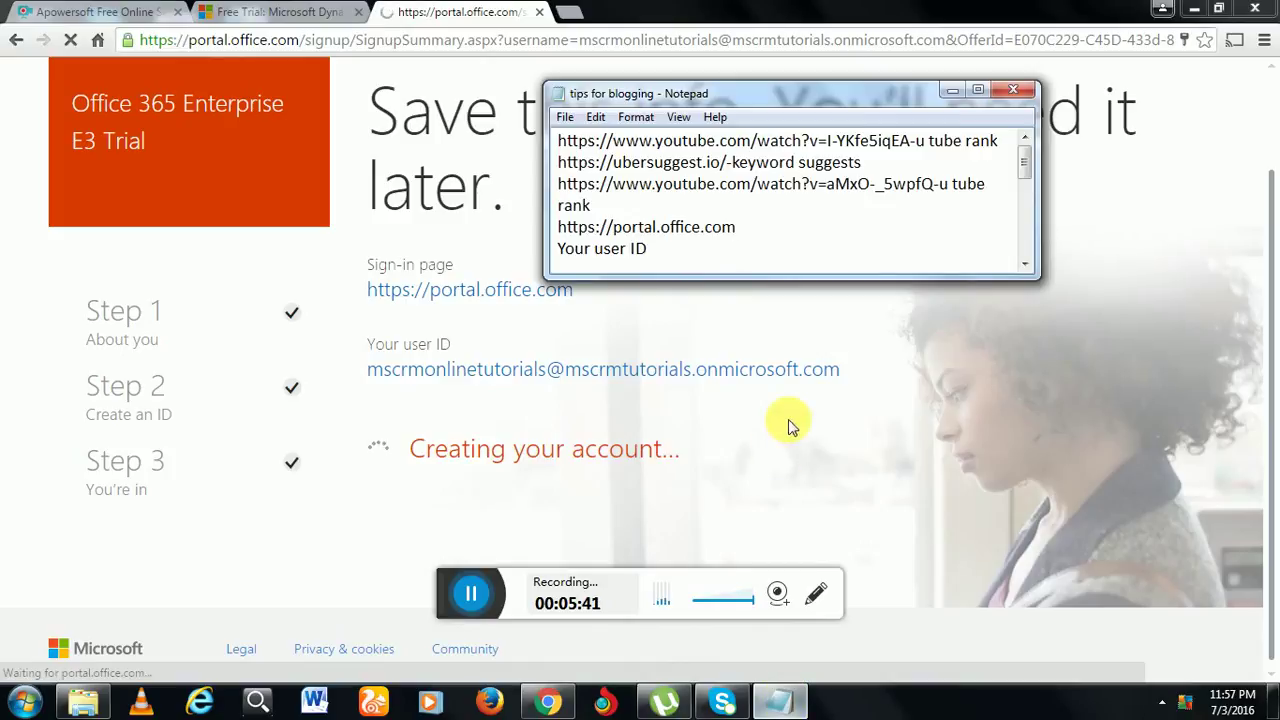
key("Return")
key("Return")
key("Return")
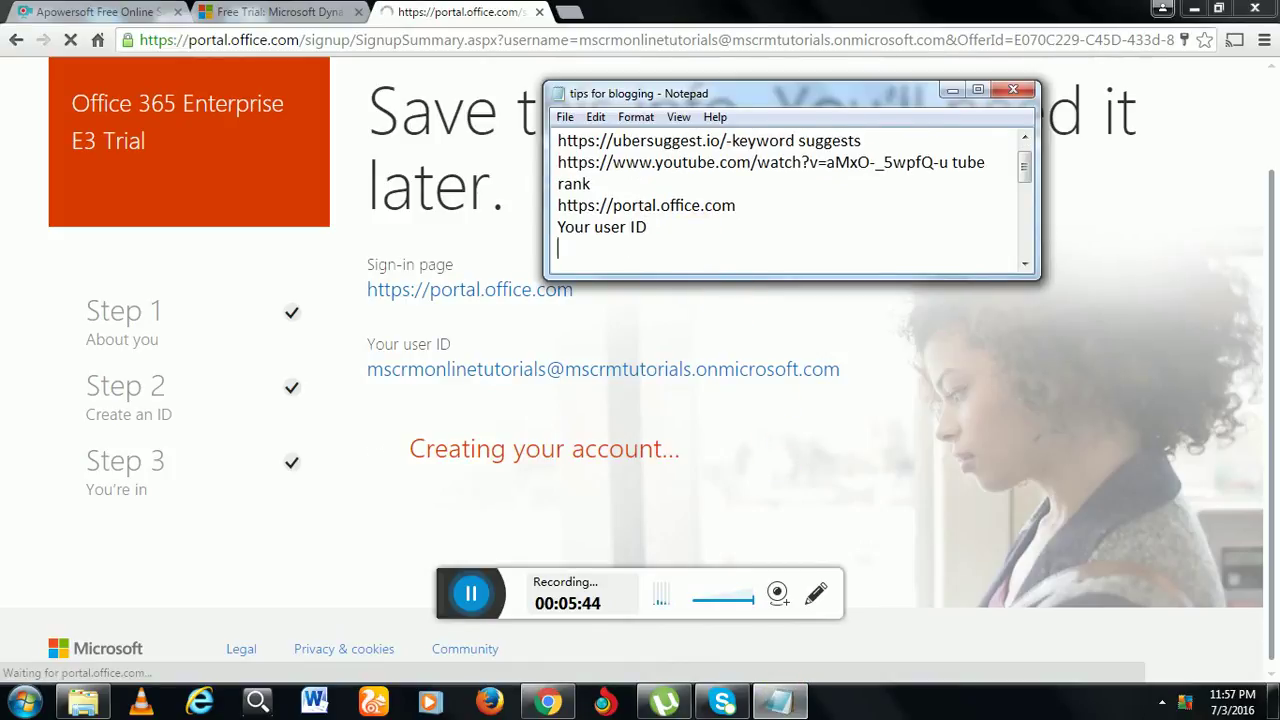
key("ctrl+v")
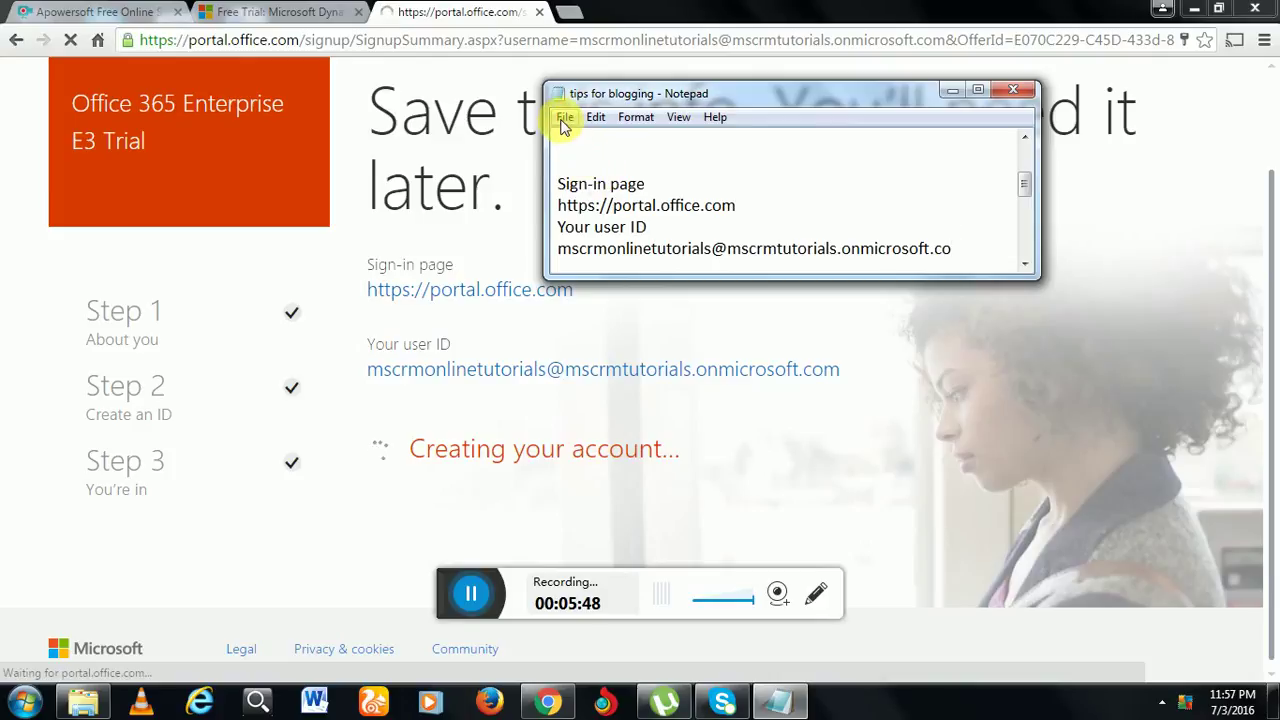
left_click(565, 118)
left_click(594, 180)
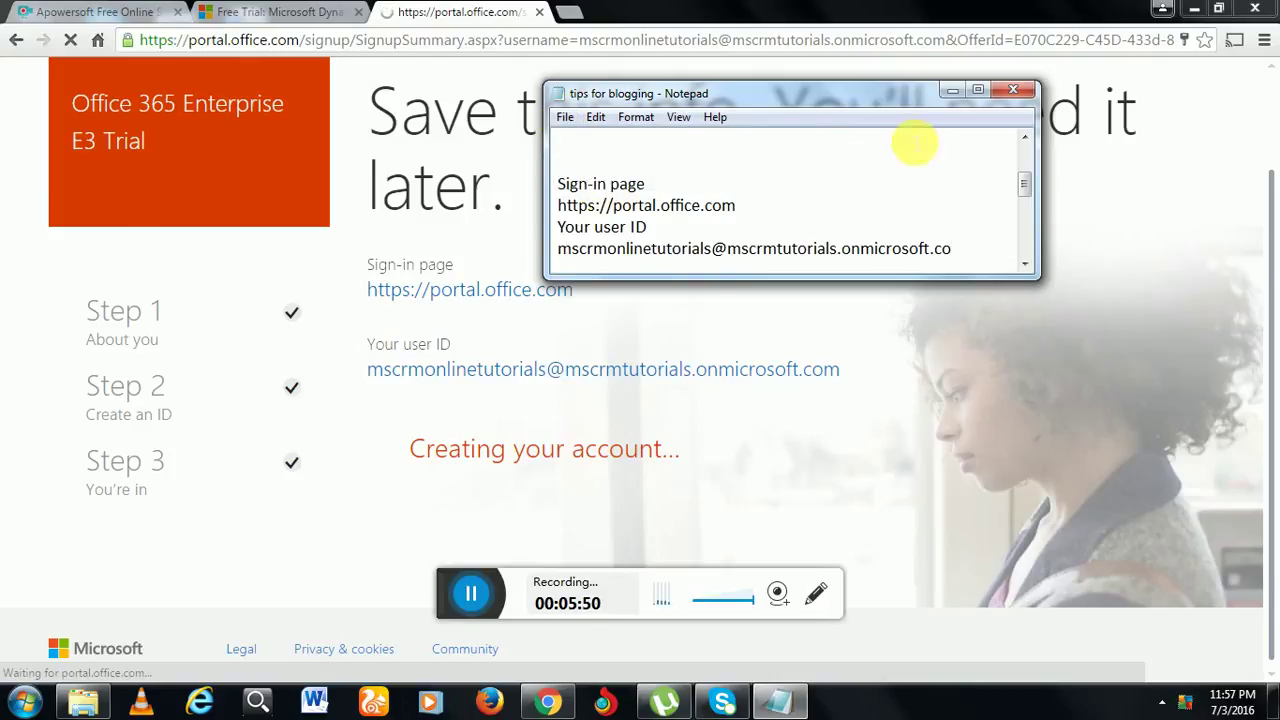
left_click(952, 92)
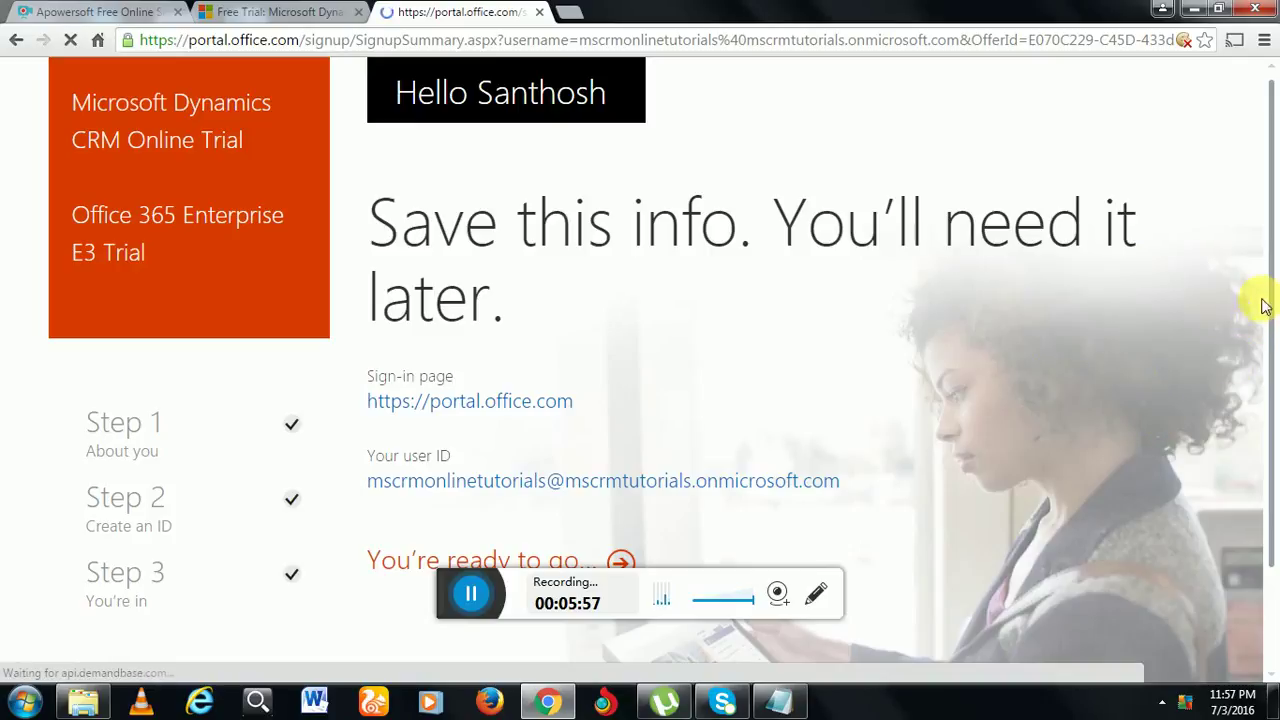
Continue from the You're ready to go page into the CRM trial setup.
left_click_drag(1272, 298, 1272, 390)
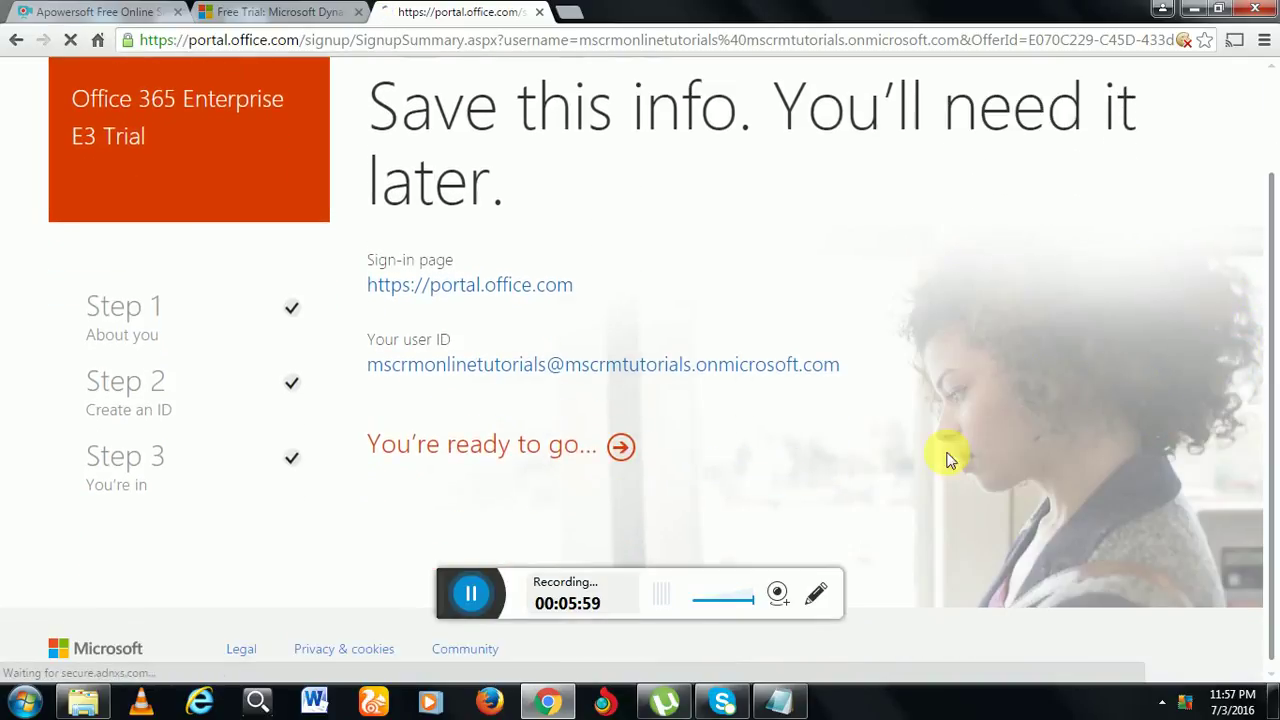
left_click(622, 448)
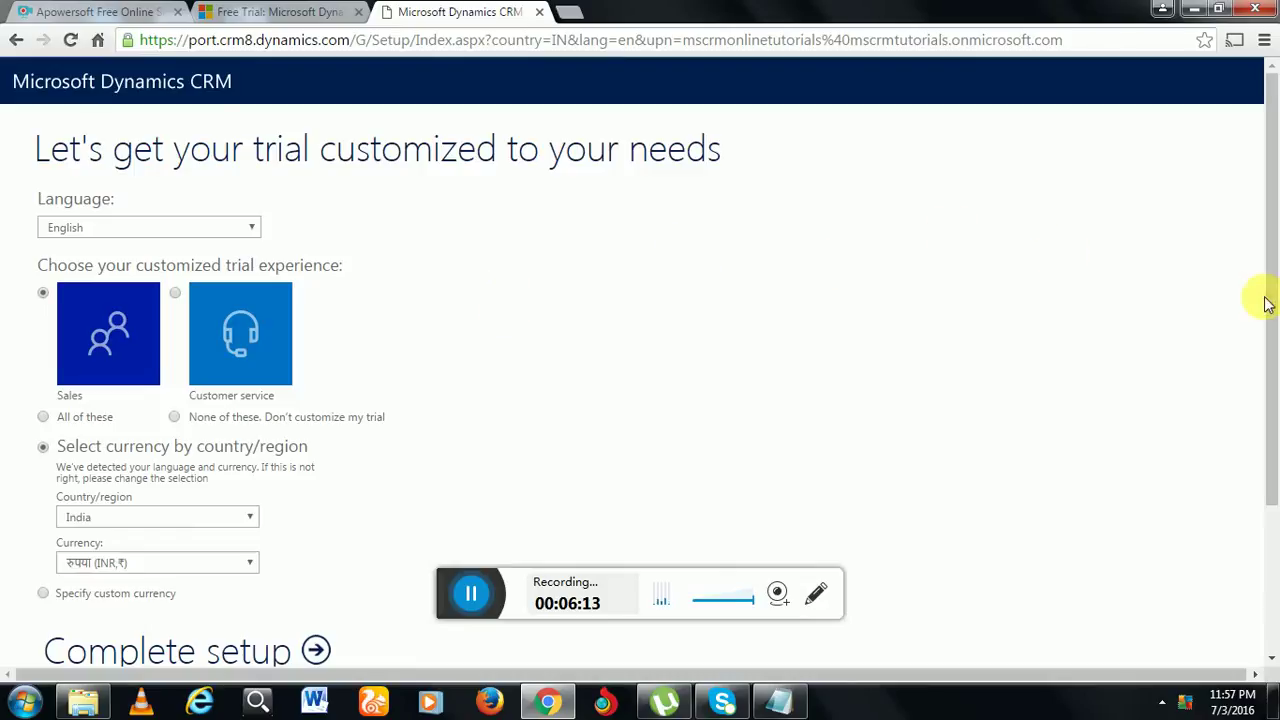
Choose 'All of these' as the trial experience and try Canada as the country.
scroll(1268, 285, "down", 1)
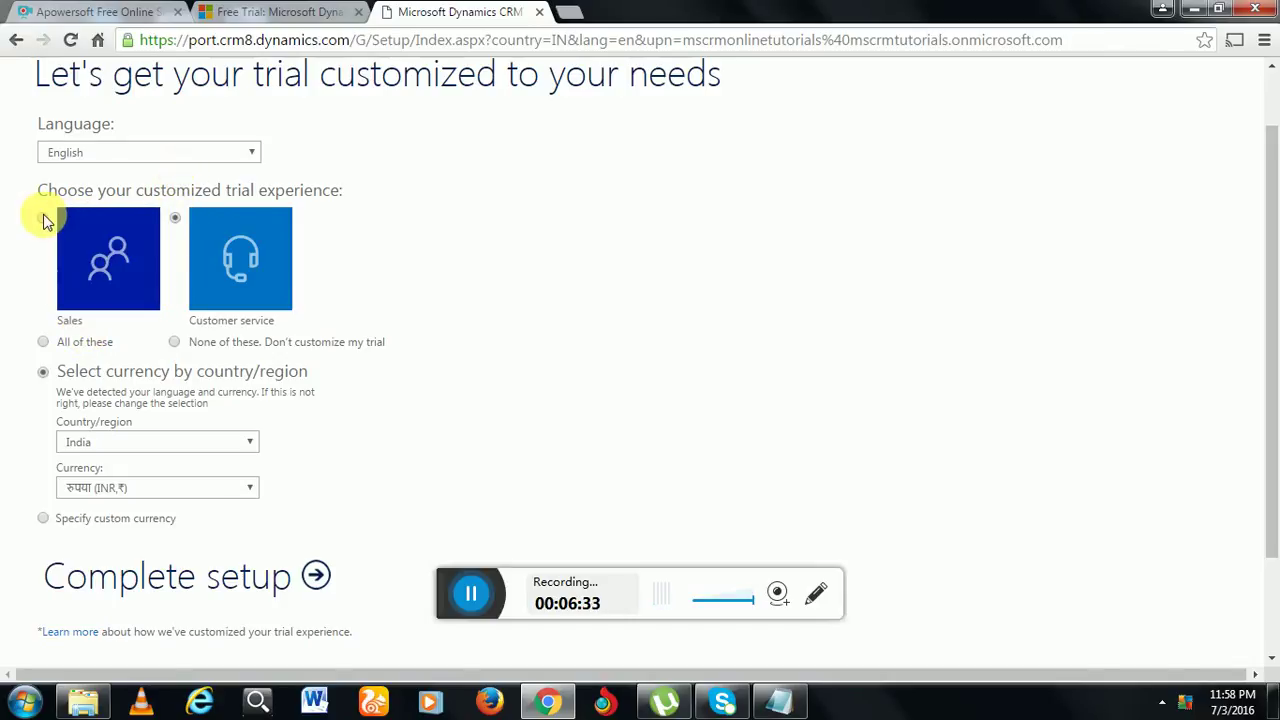
left_click(43, 342)
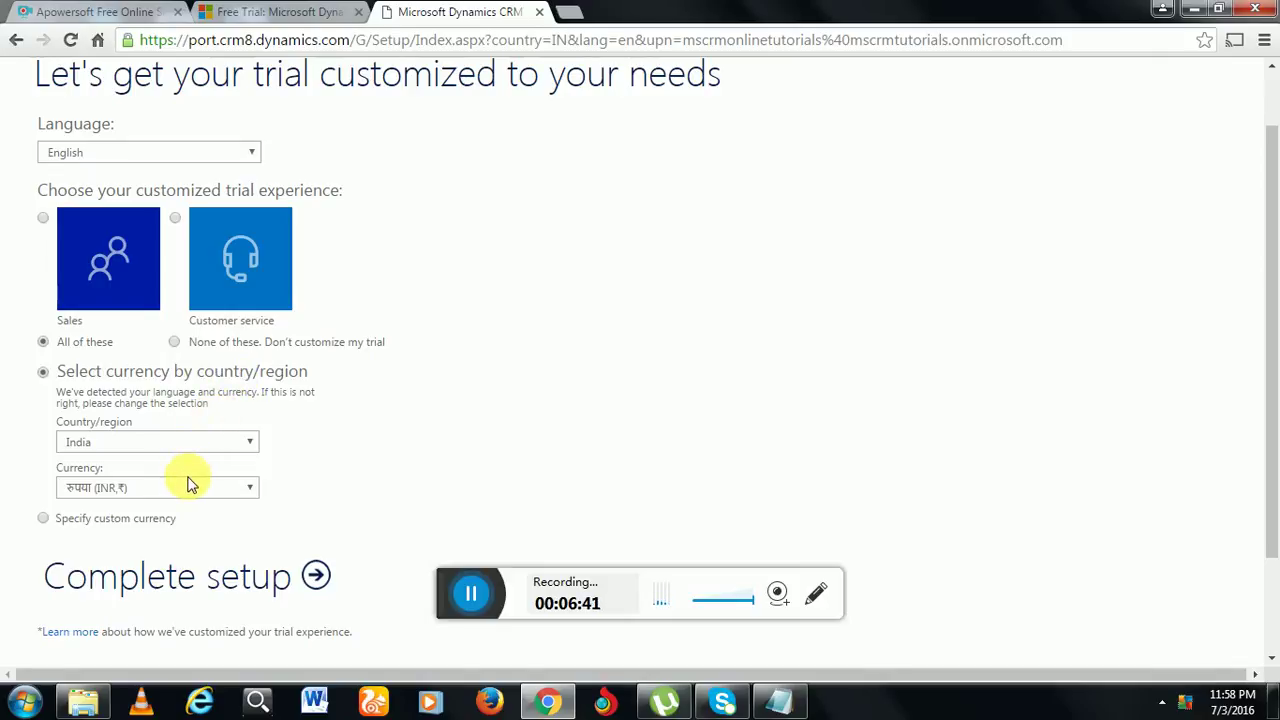
left_click(250, 442)
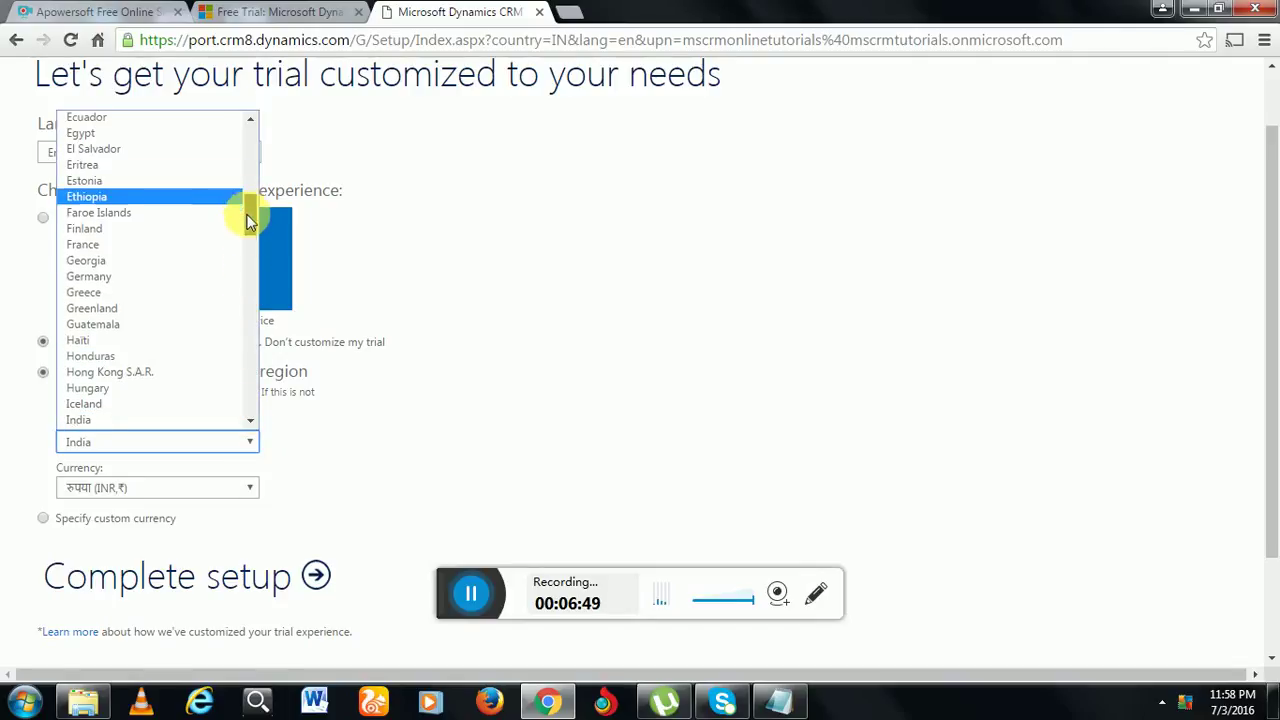
scroll(256, 268, "down", 14)
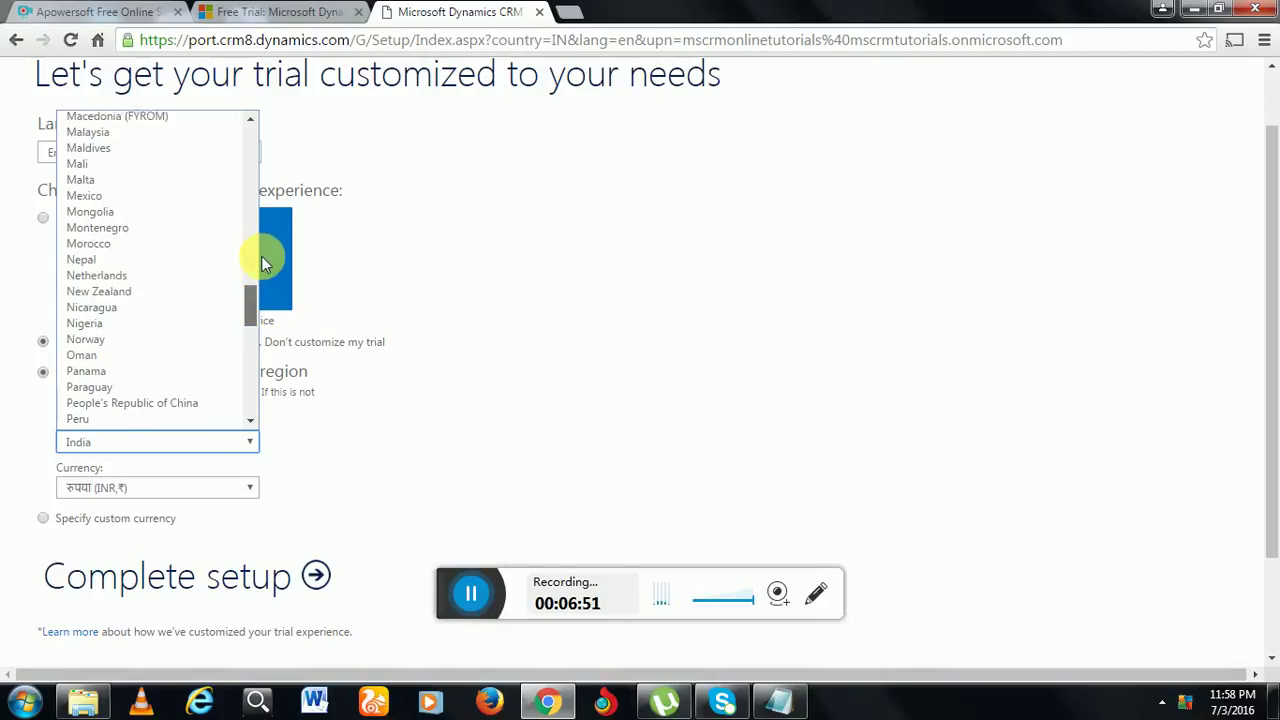
scroll(261, 256, "up", 20)
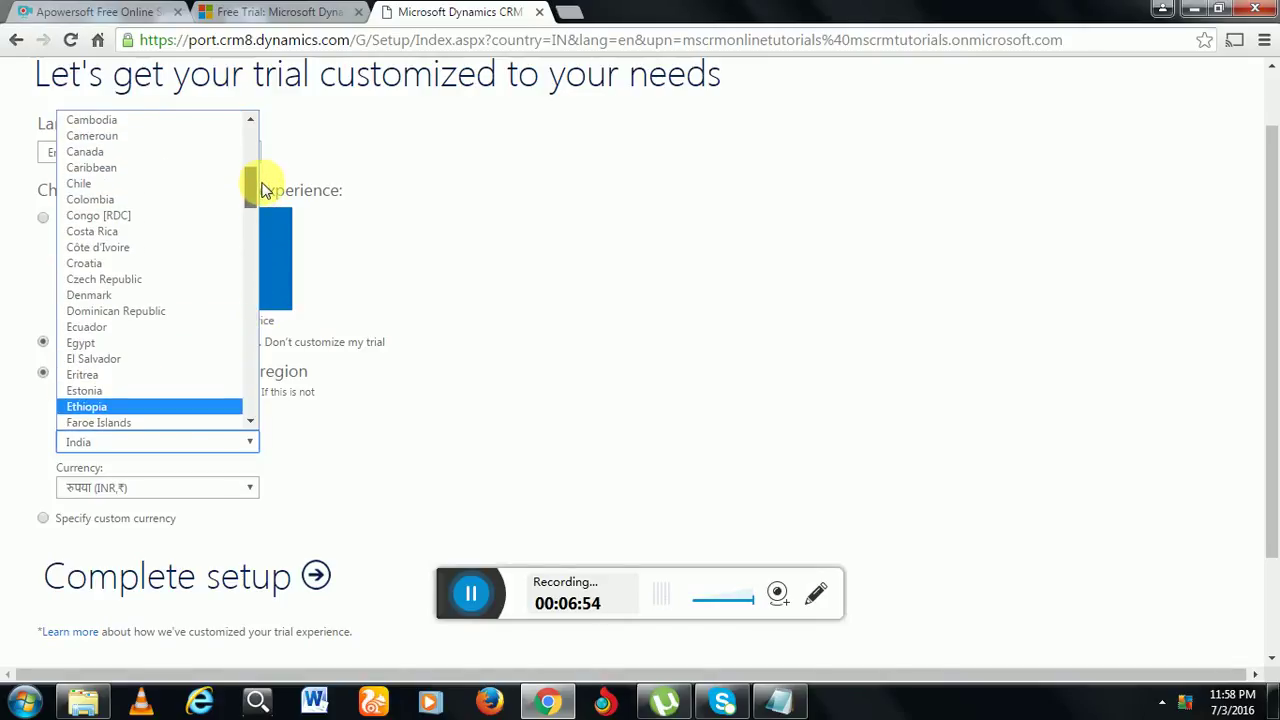
left_click(167, 152)
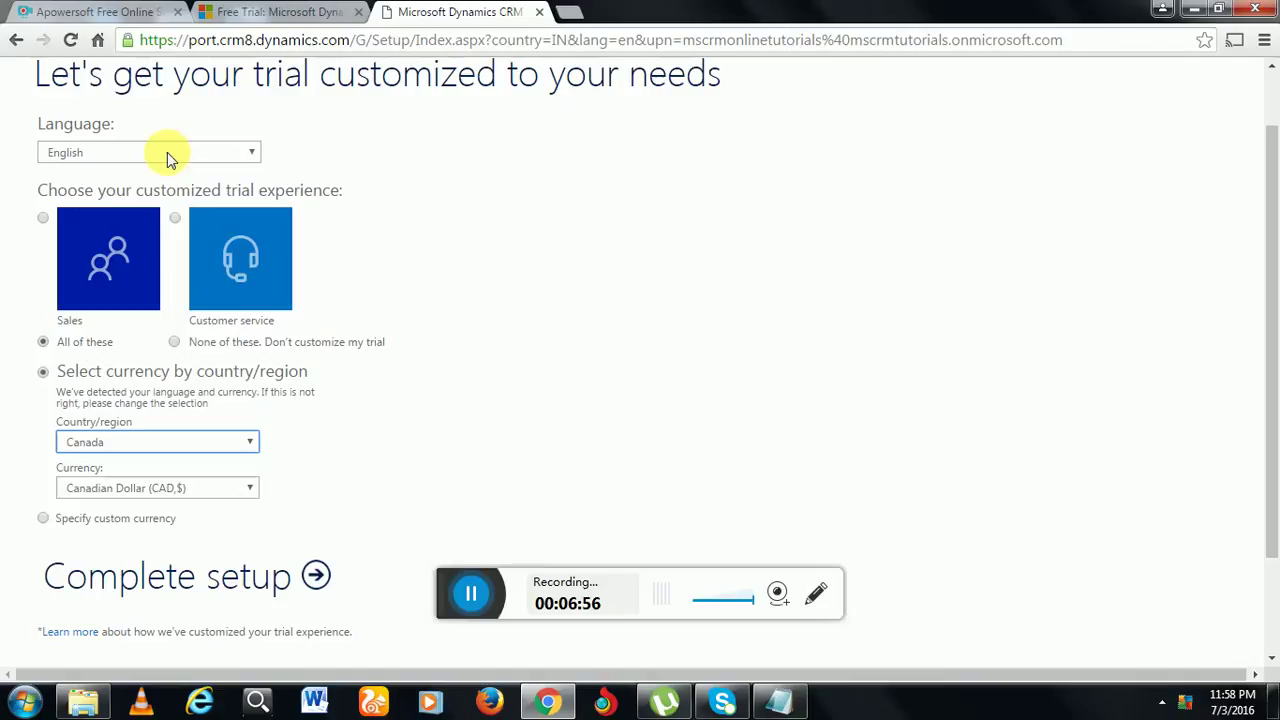
Try Australia, then set the country back to India with rupee currency.
left_click(249, 441)
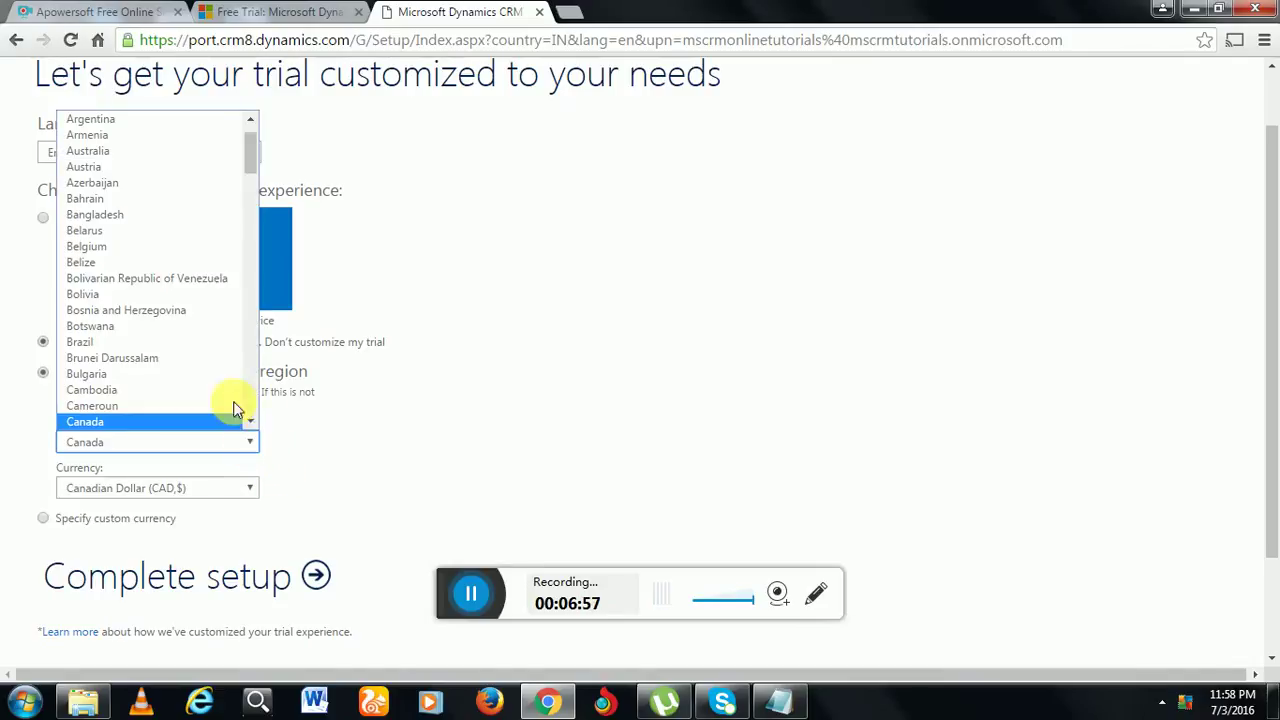
left_click(112, 152)
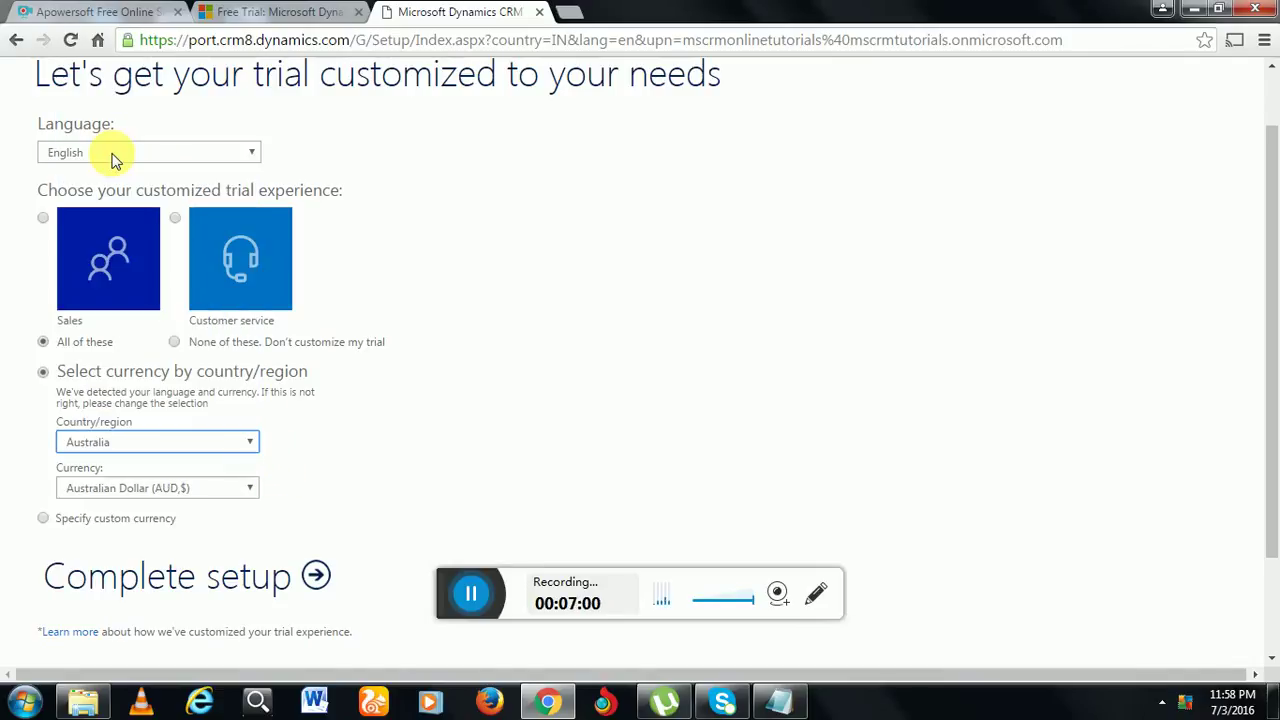
left_click(249, 448)
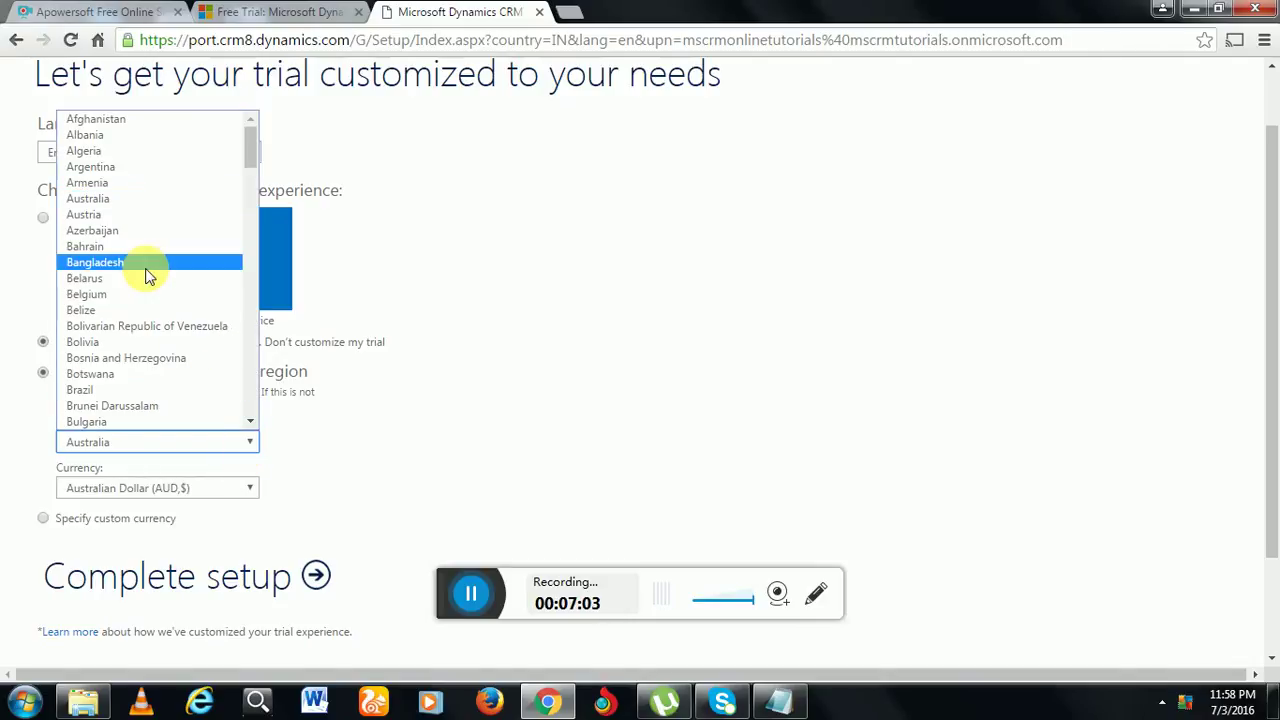
scroll(147, 276, "down", 10)
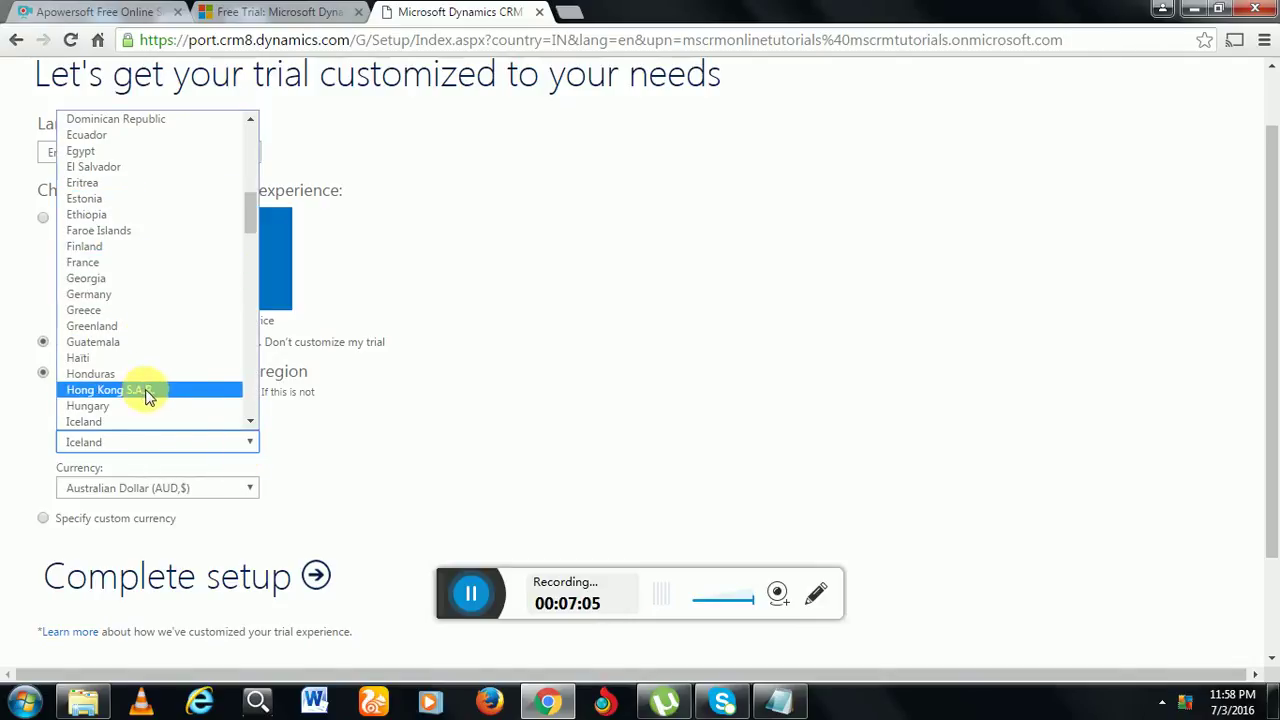
left_click(251, 423)
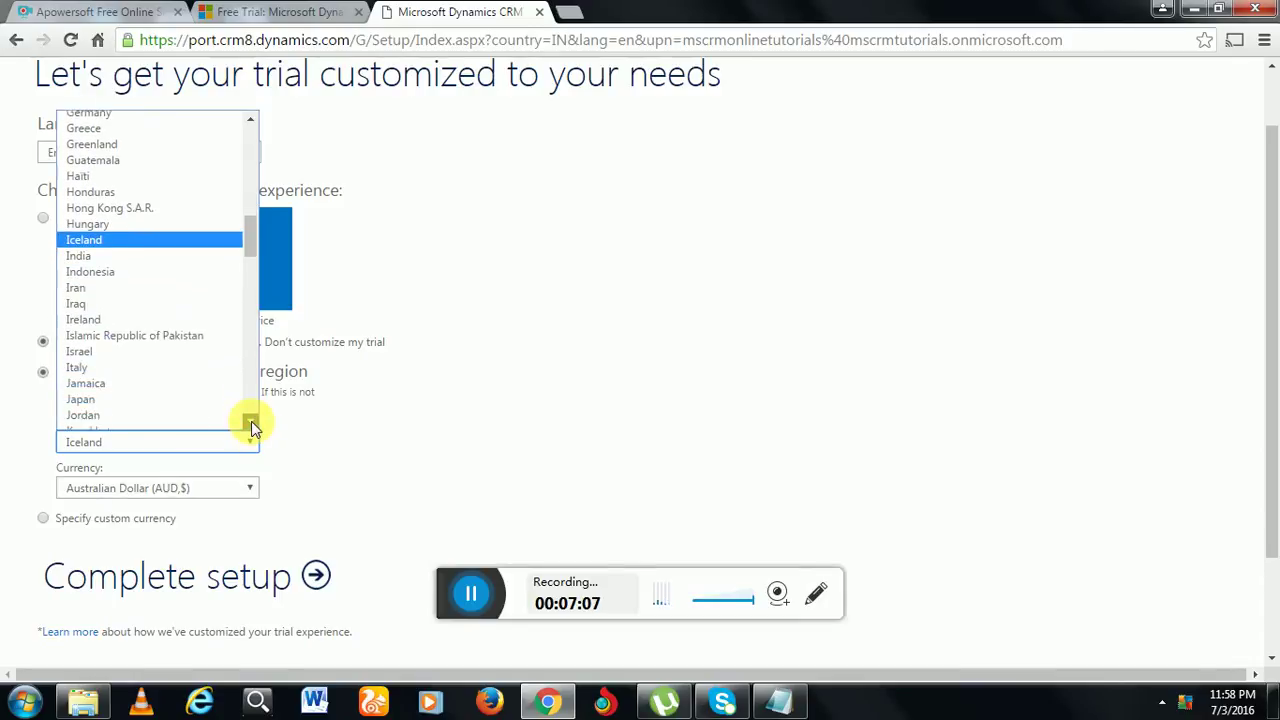
left_click(251, 423)
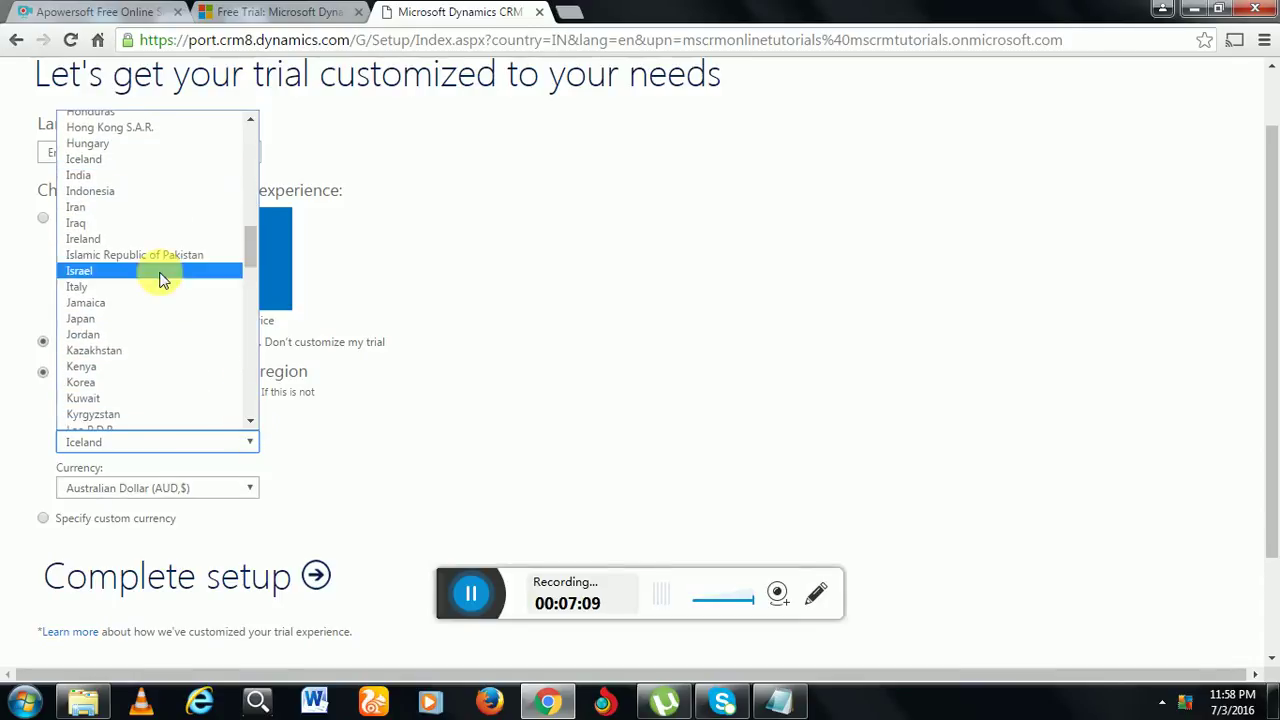
left_click(80, 170)
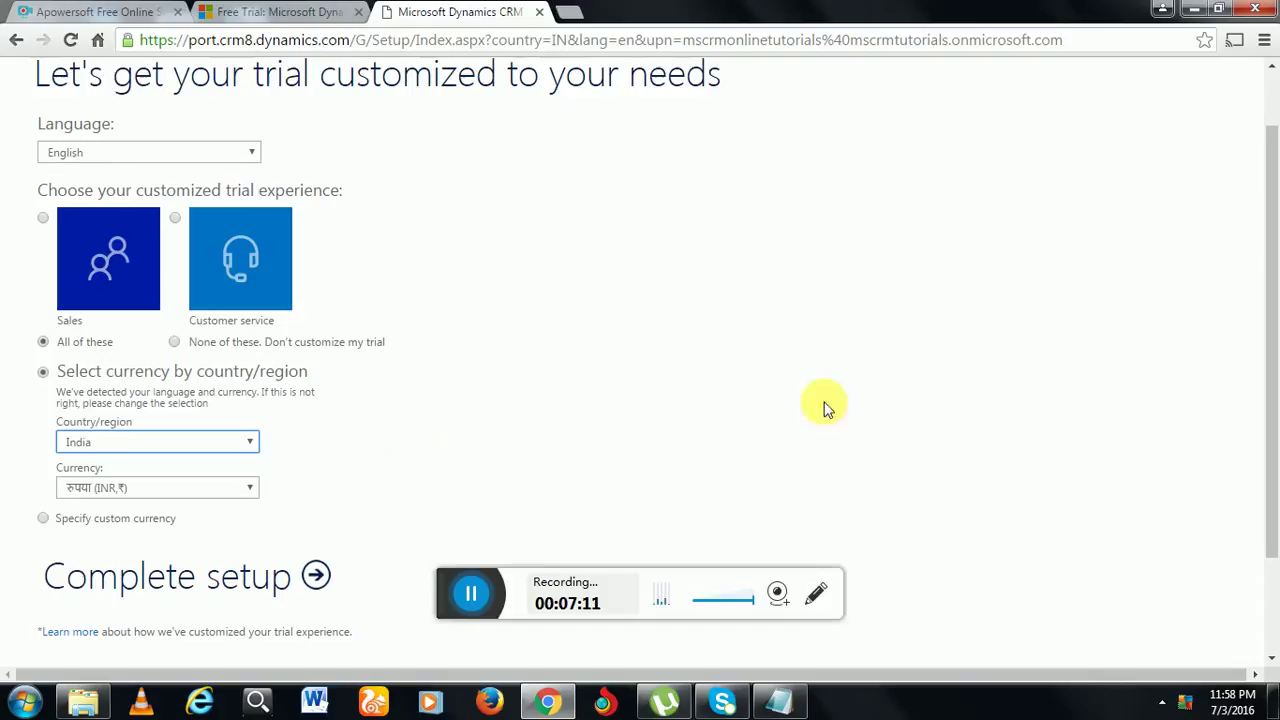
left_click_drag(1268, 280, 1268, 372)
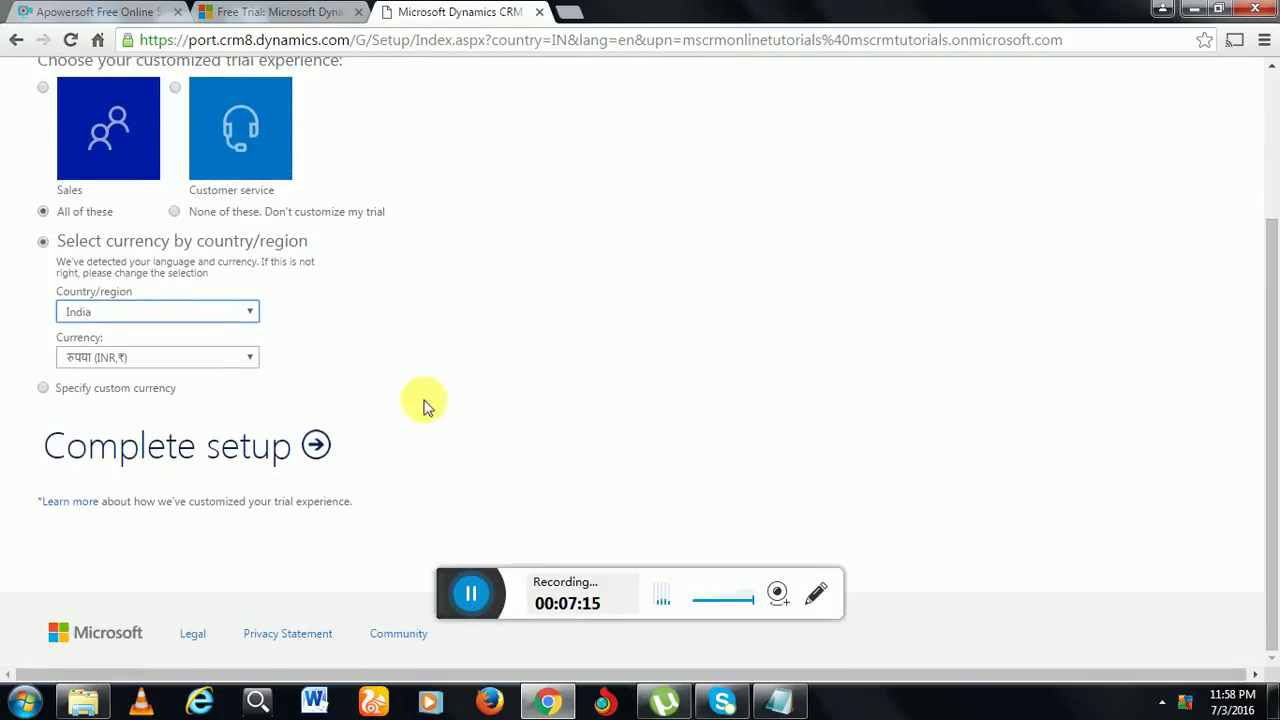
Complete setup to create the trial and load the Sales Activity Dashboard.
left_click(316, 443)
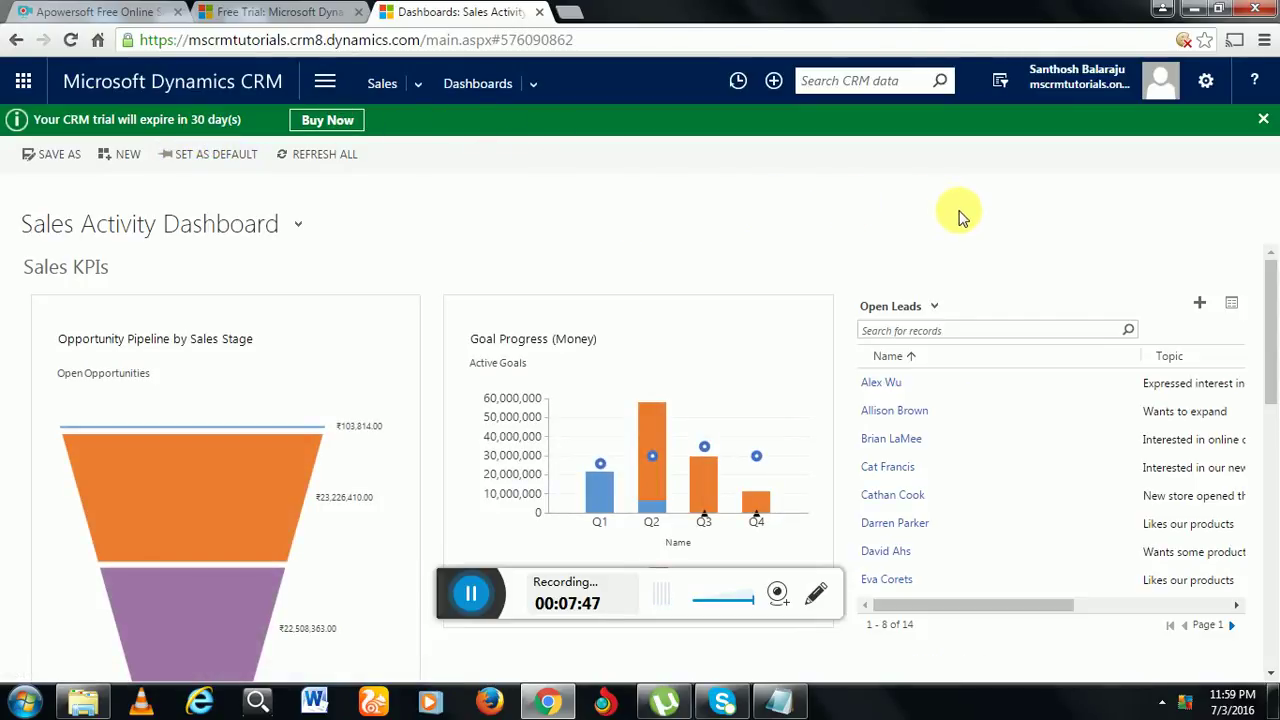
Close the trial expiry banner, the welcome help panel, and the four notification bars.
left_click(1264, 119)
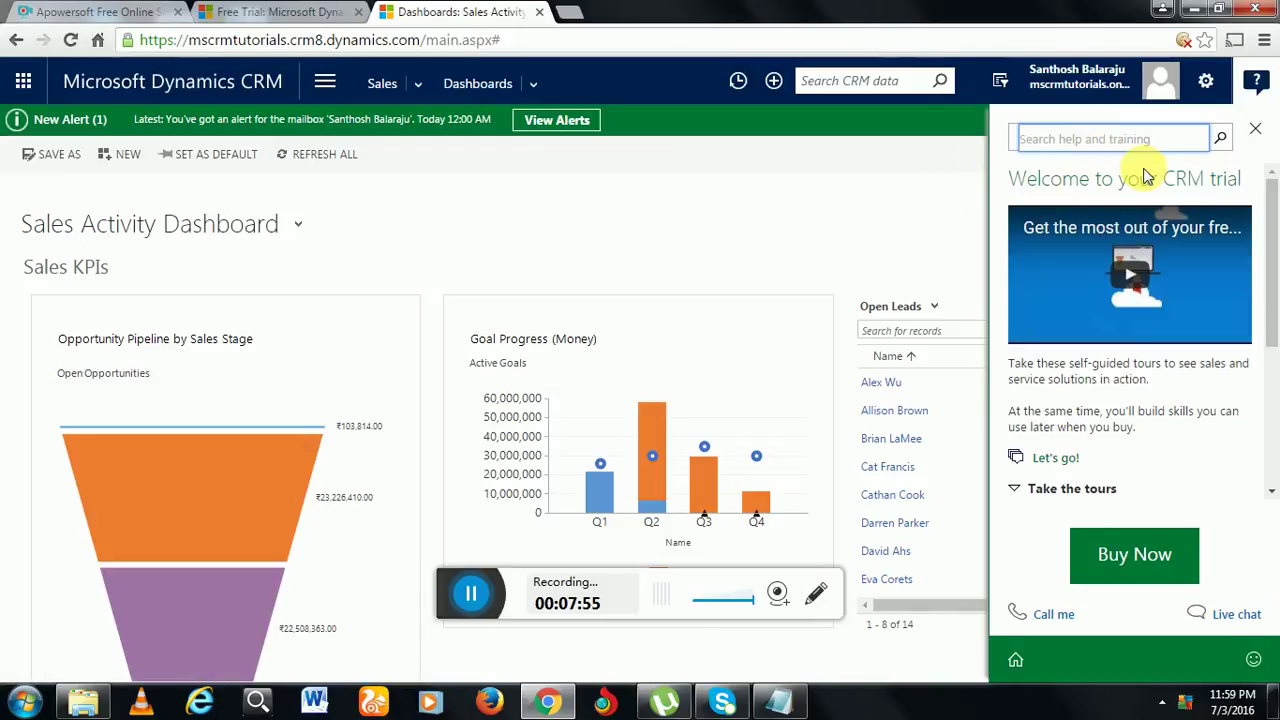
left_click(1256, 128)
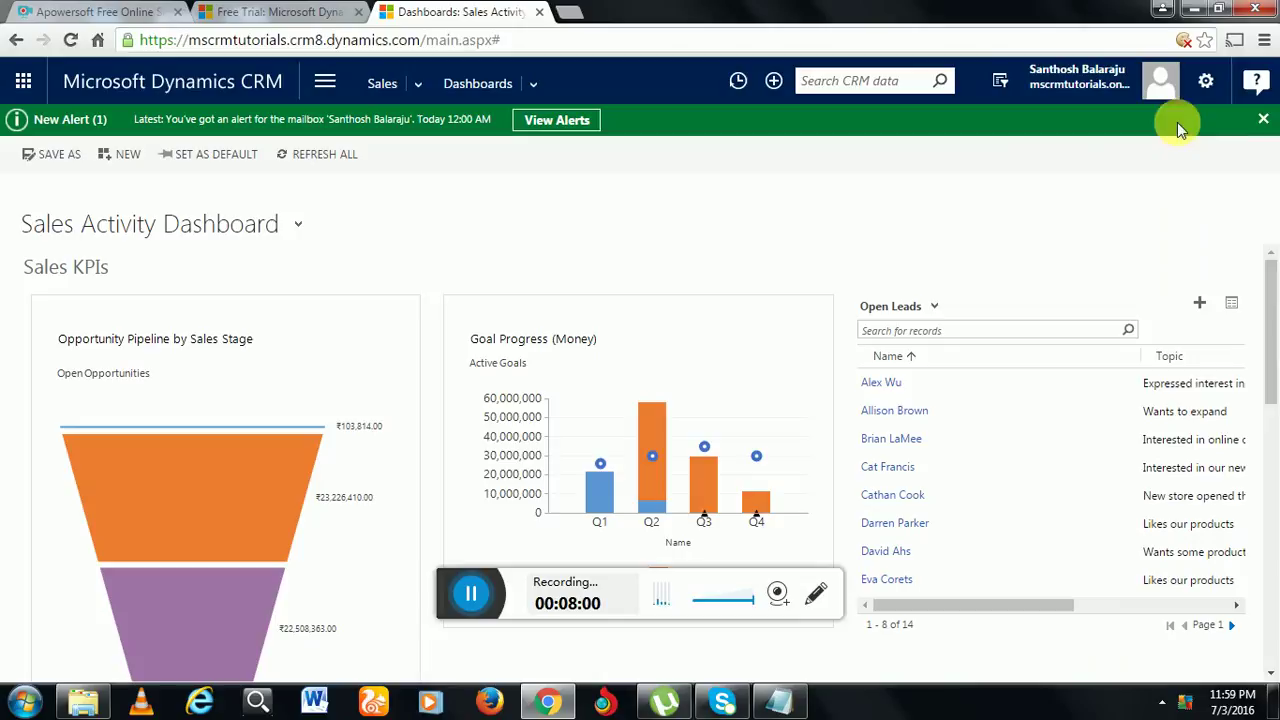
left_click(1263, 120)
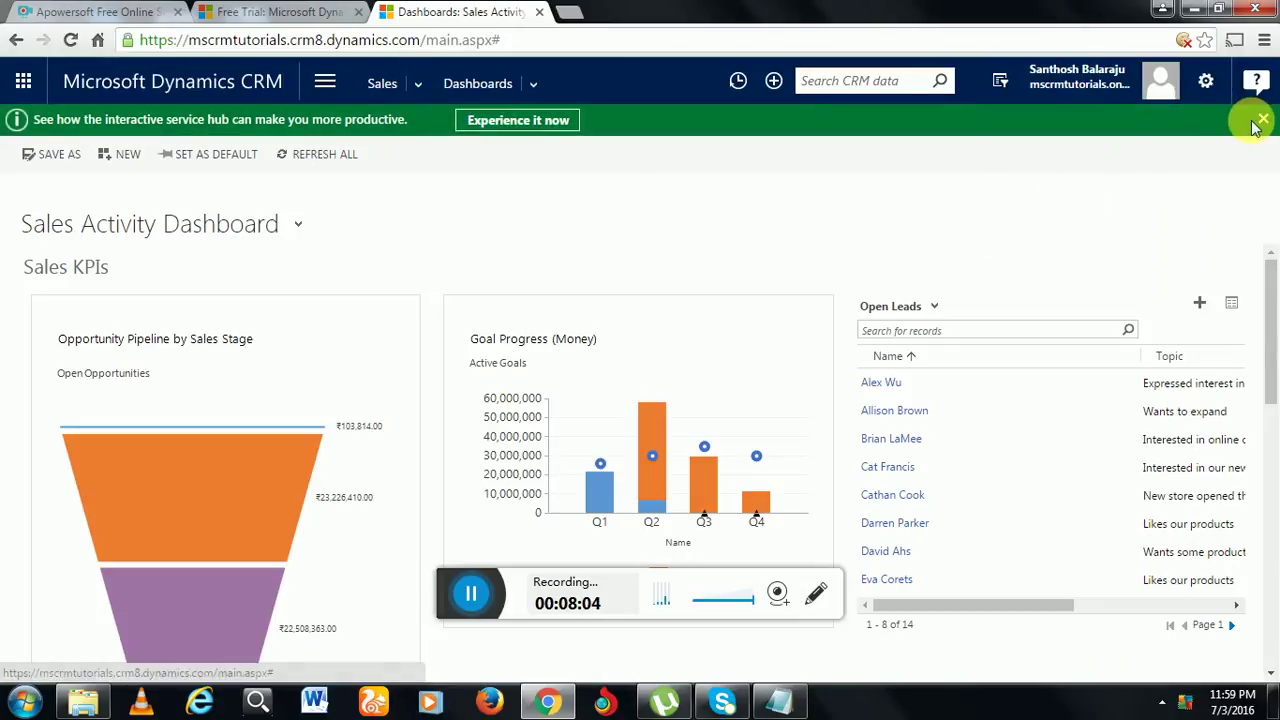
left_click(1263, 120)
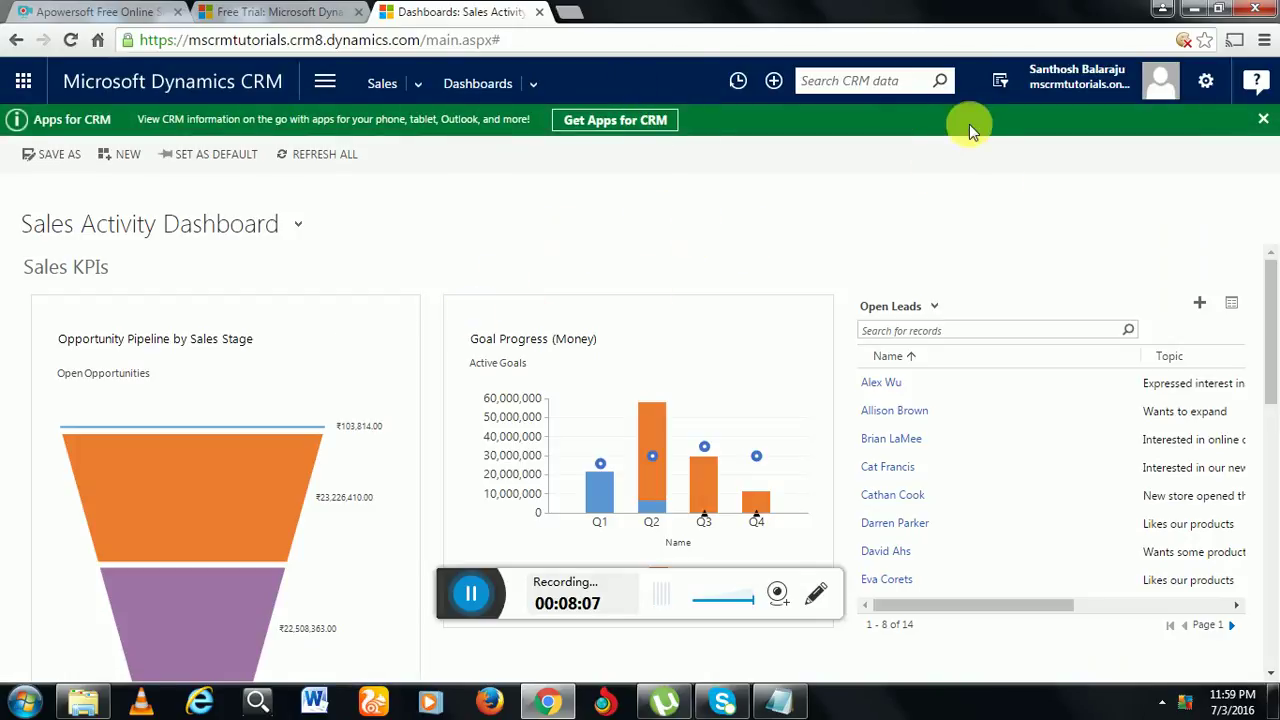
left_click(1265, 120)
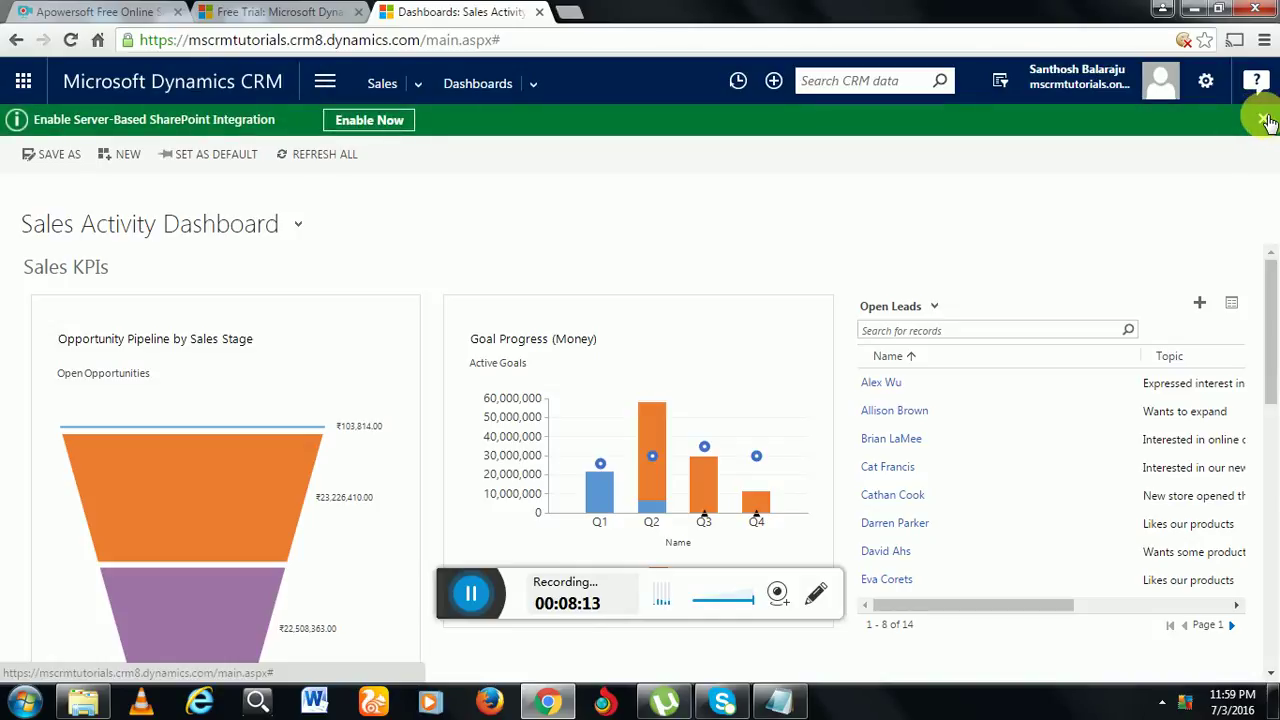
left_click(1265, 120)
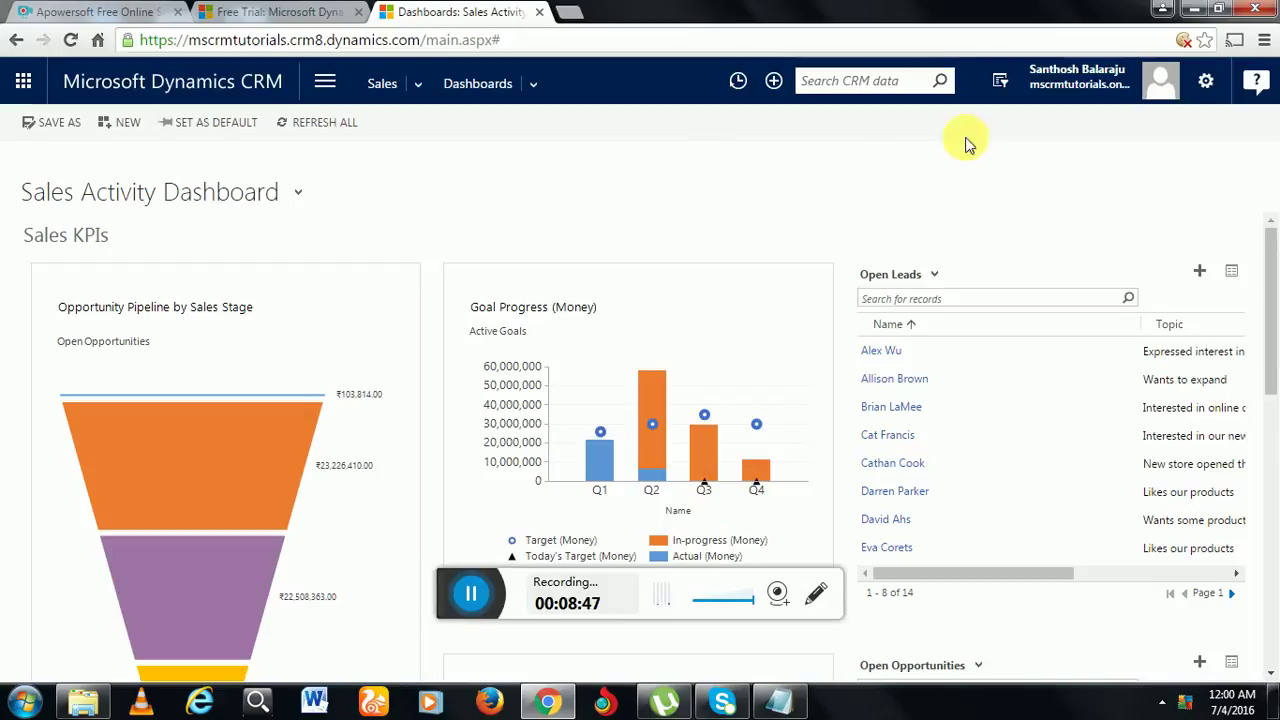
left_click(1208, 86)
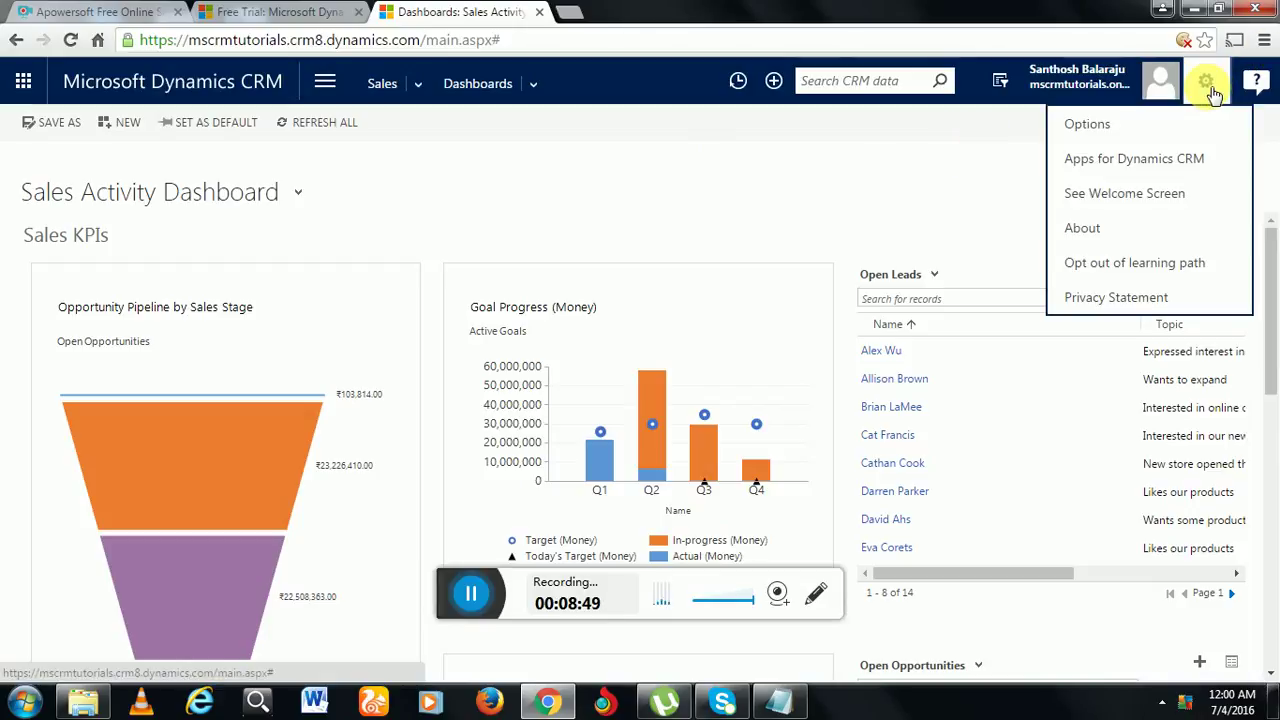
left_click(1122, 229)
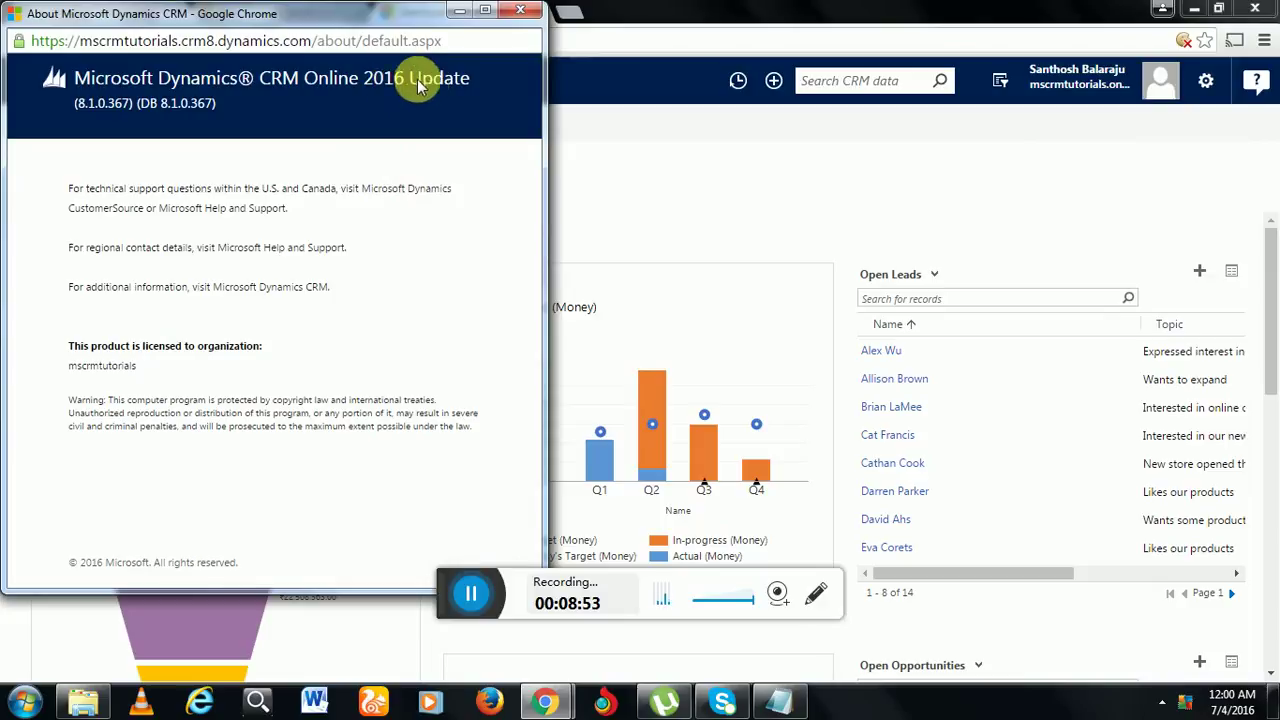
left_click_drag(513, 9, 515, 12)
left_click(515, 12)
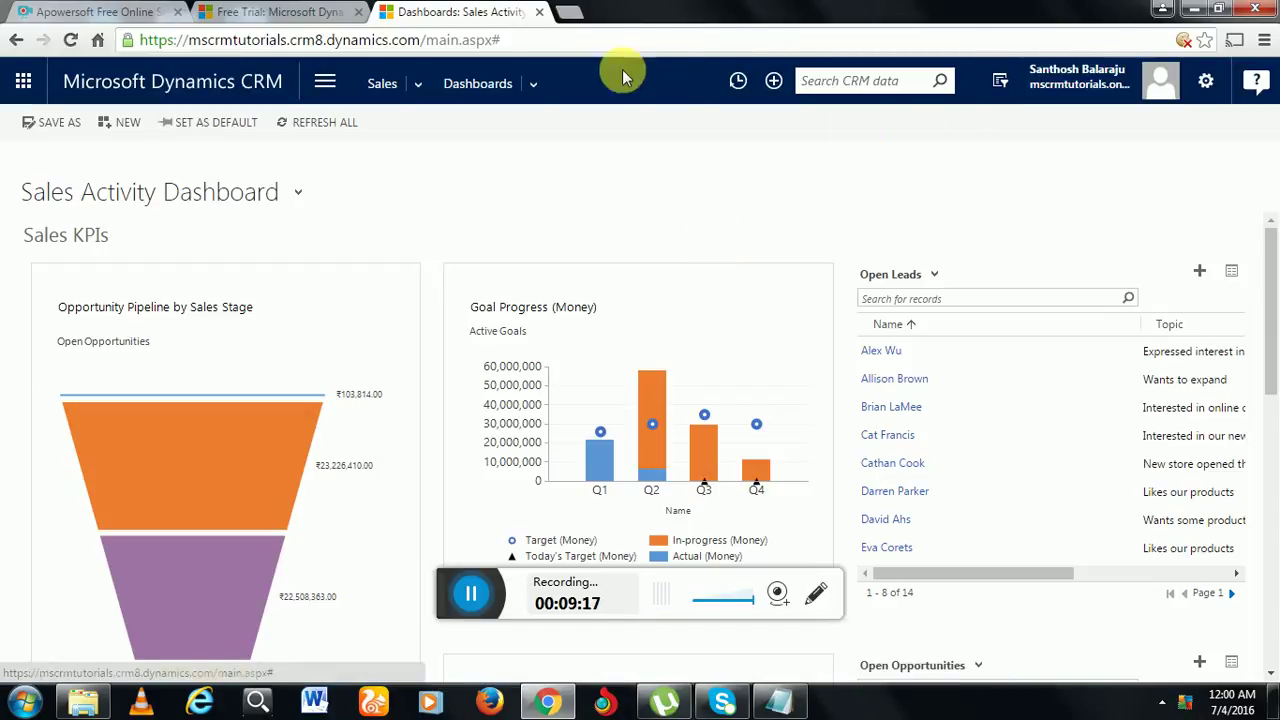
Select the dashboard web address and bring up the saved notes in Notepad.
left_click(515, 40)
key("ctrl+c")
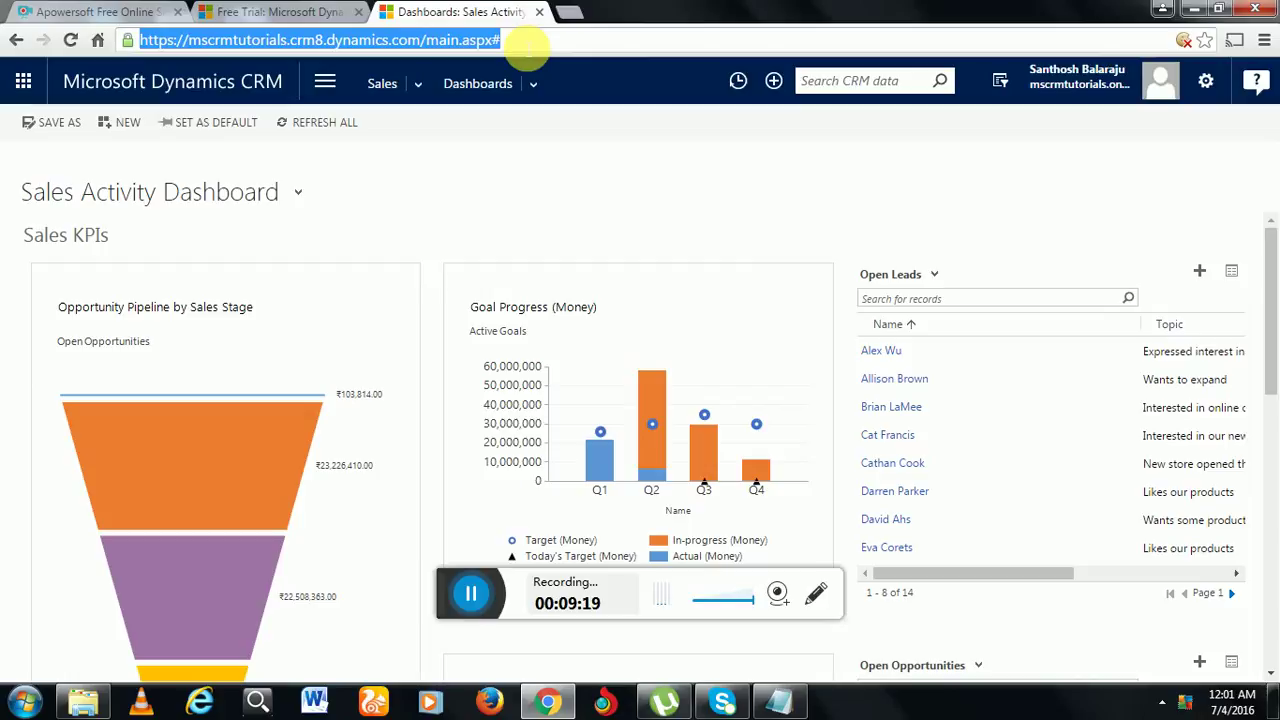
left_click(786, 708)
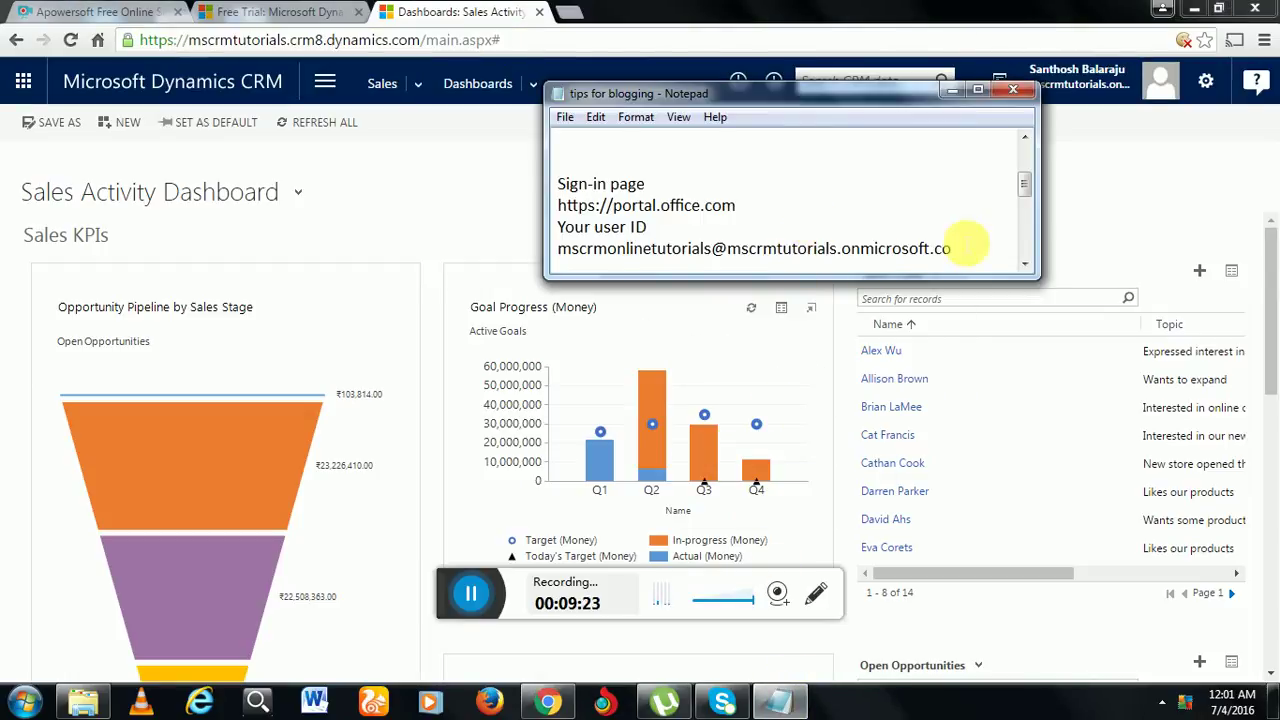
left_click(1024, 264)
left_click(1024, 264)
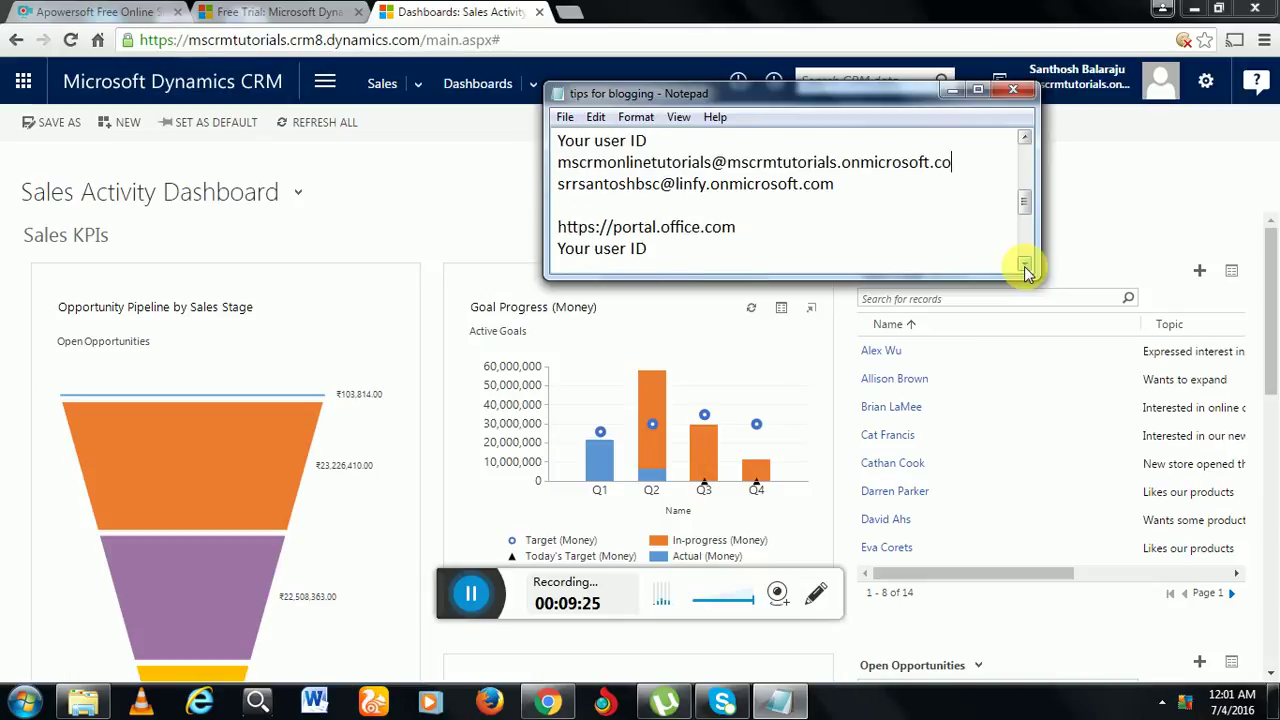
left_click_drag(1024, 264, 1024, 270)
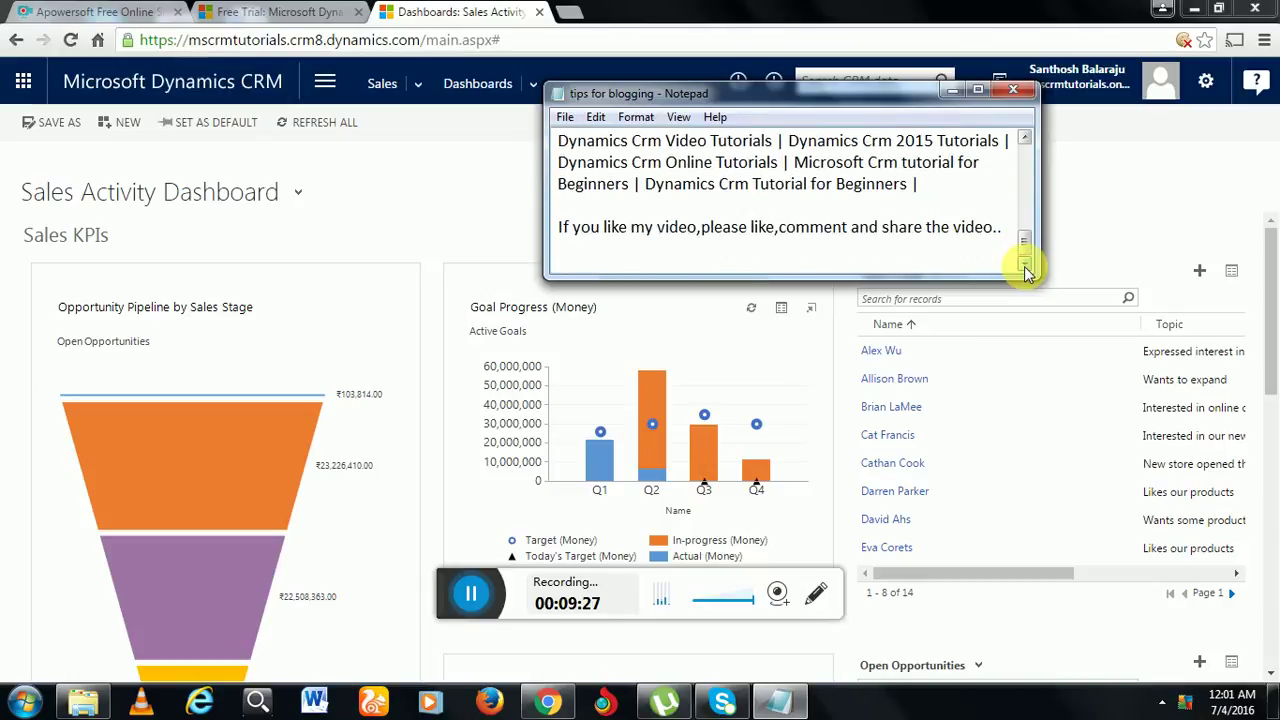
left_click(1022, 138)
left_click(1024, 143)
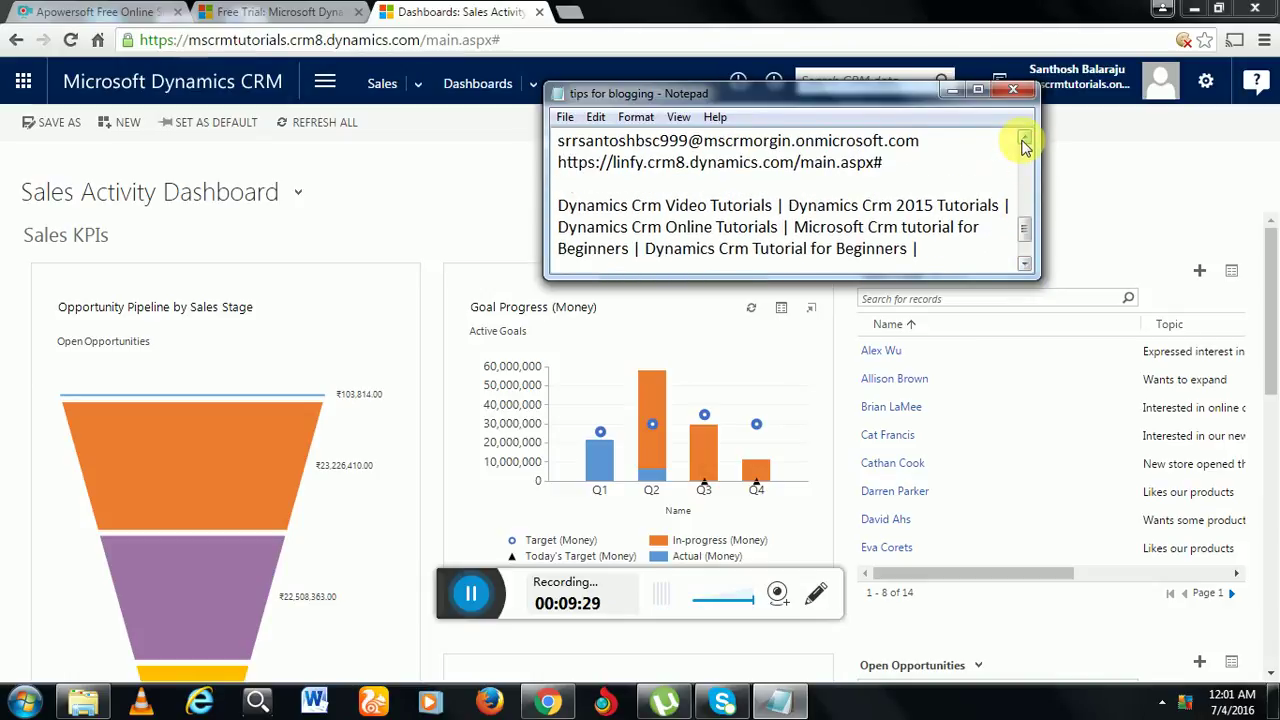
left_click(1024, 140)
left_click(1024, 140)
left_click(1024, 140)
left_click(1024, 140)
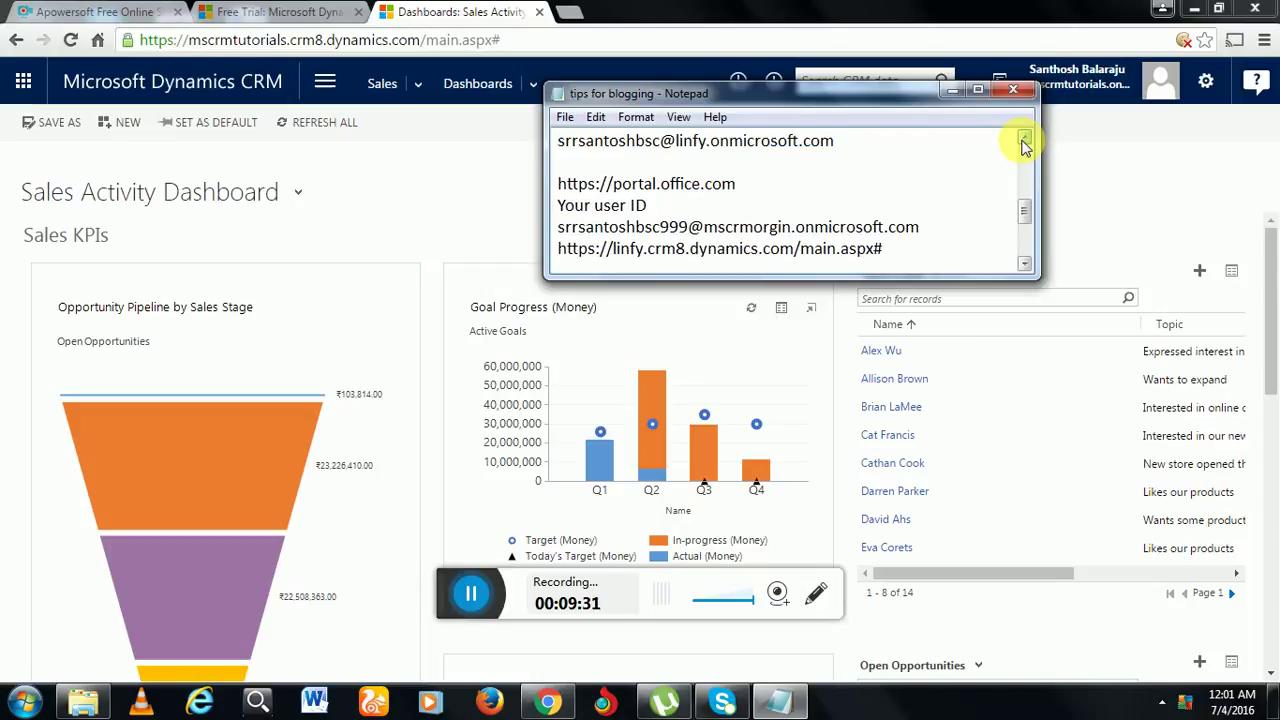
left_click(1024, 140)
left_click(1024, 140)
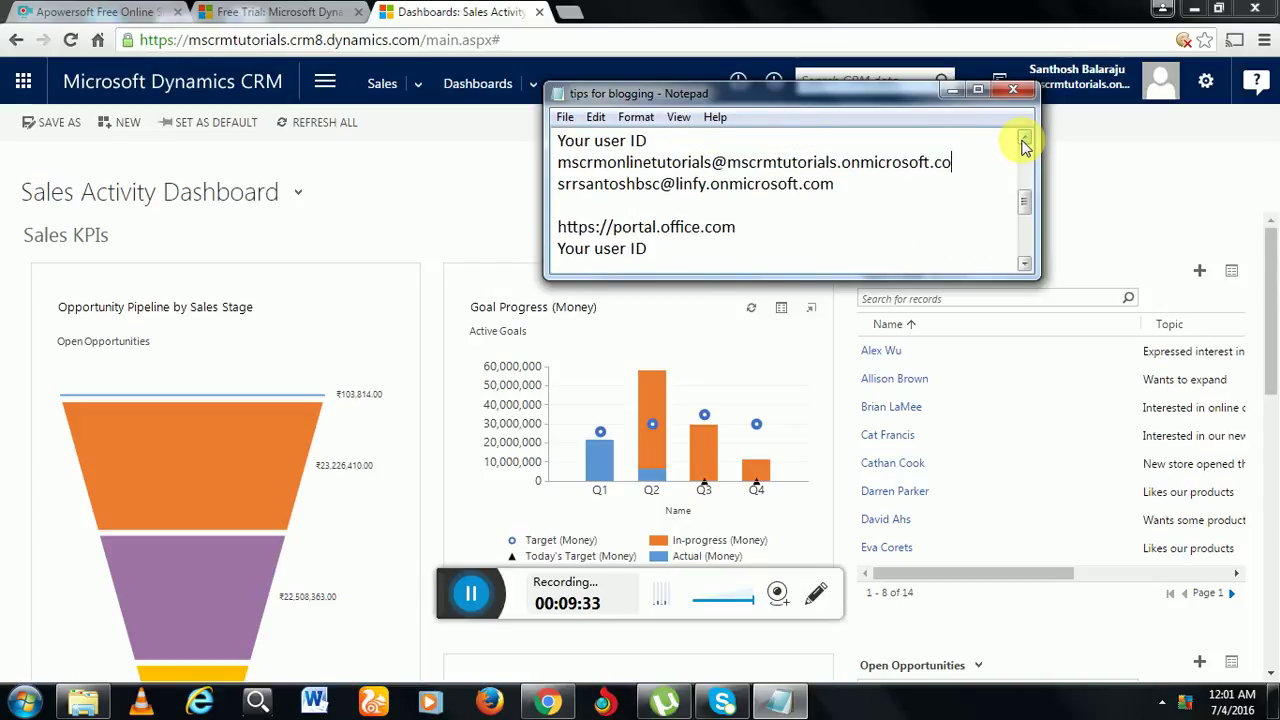
left_click(1024, 140)
left_click(1024, 140)
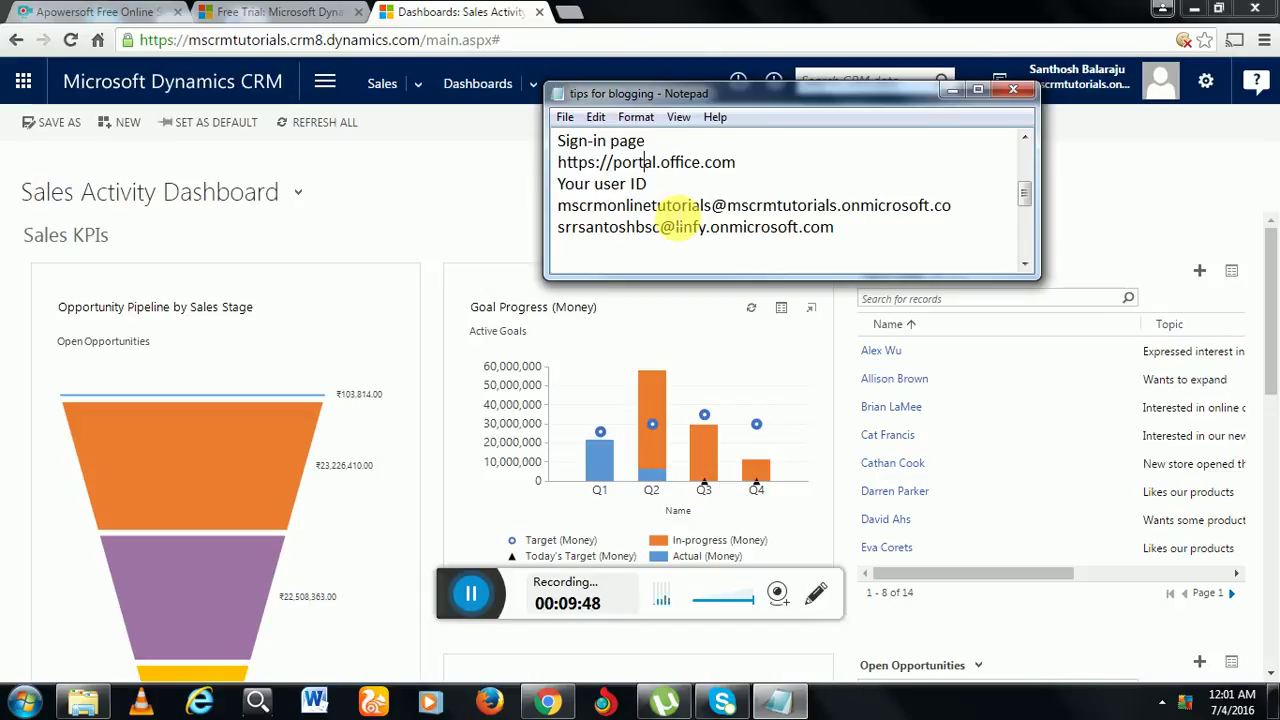
Paste the CRM address on a new line at the end of the notes, then minimize Notepad.
left_click(846, 233)
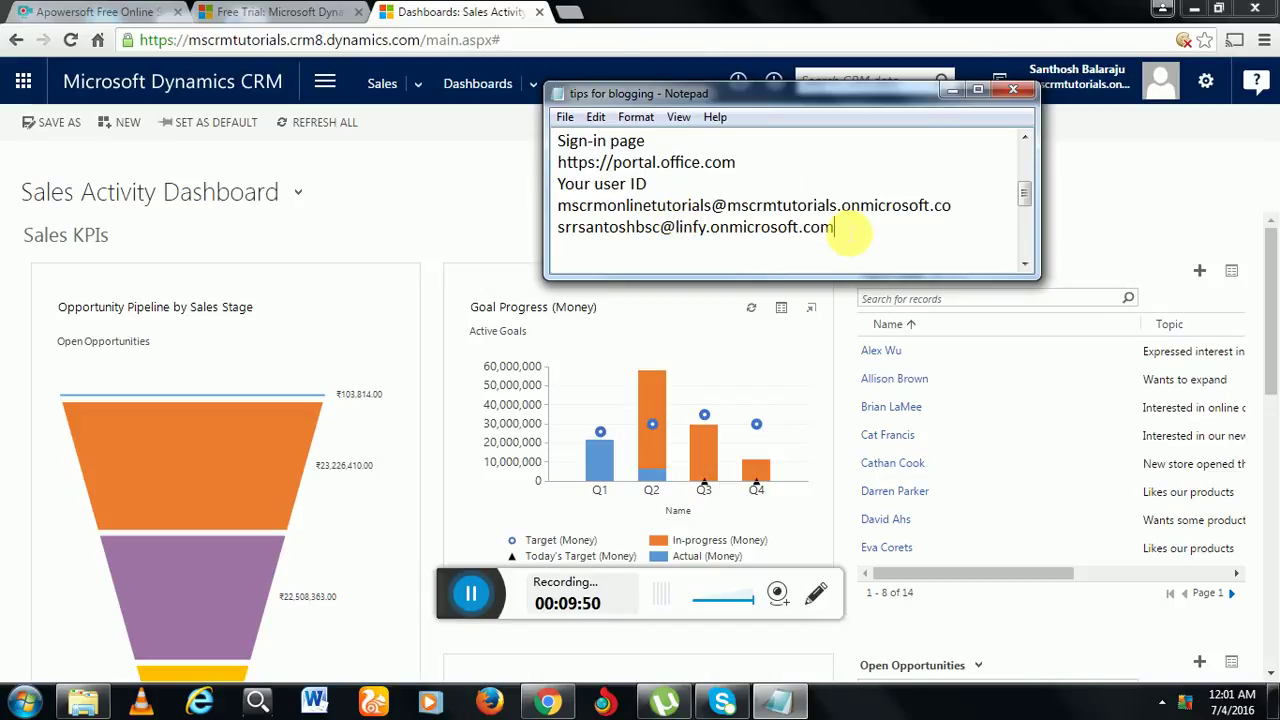
key("Return")
key("ctrl+v")
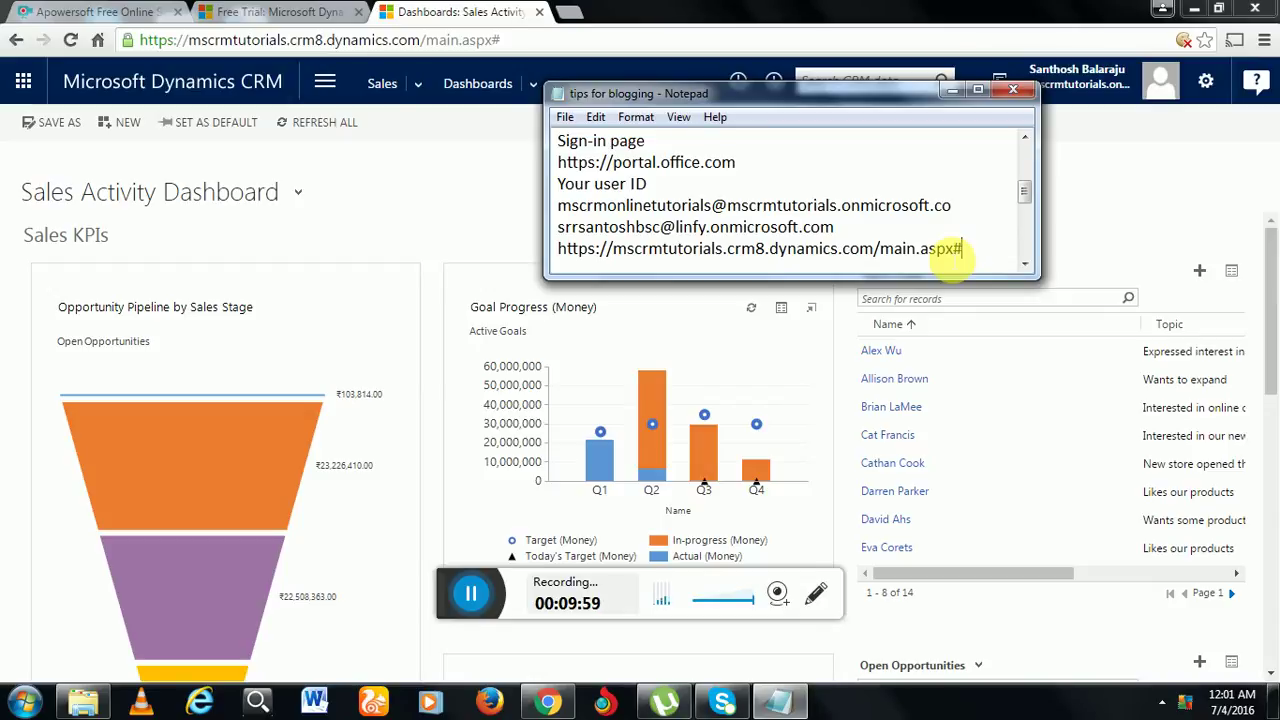
key("shift+Home")
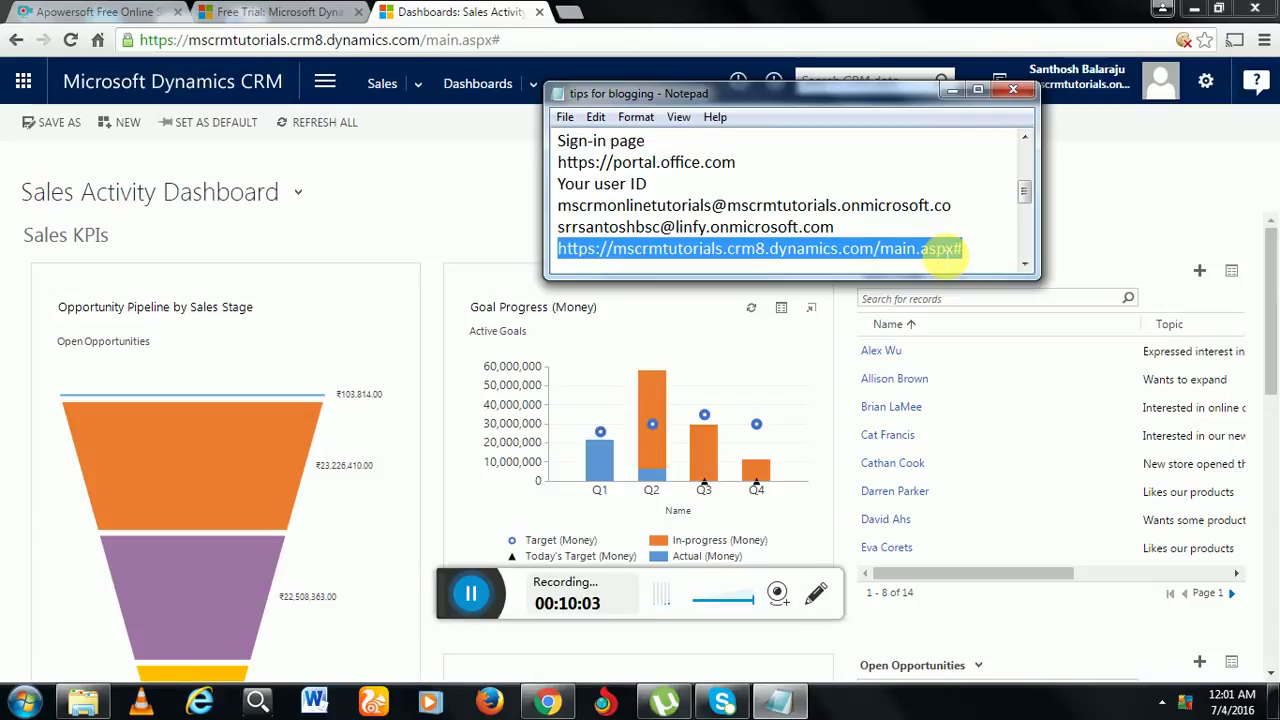
left_click(930, 249)
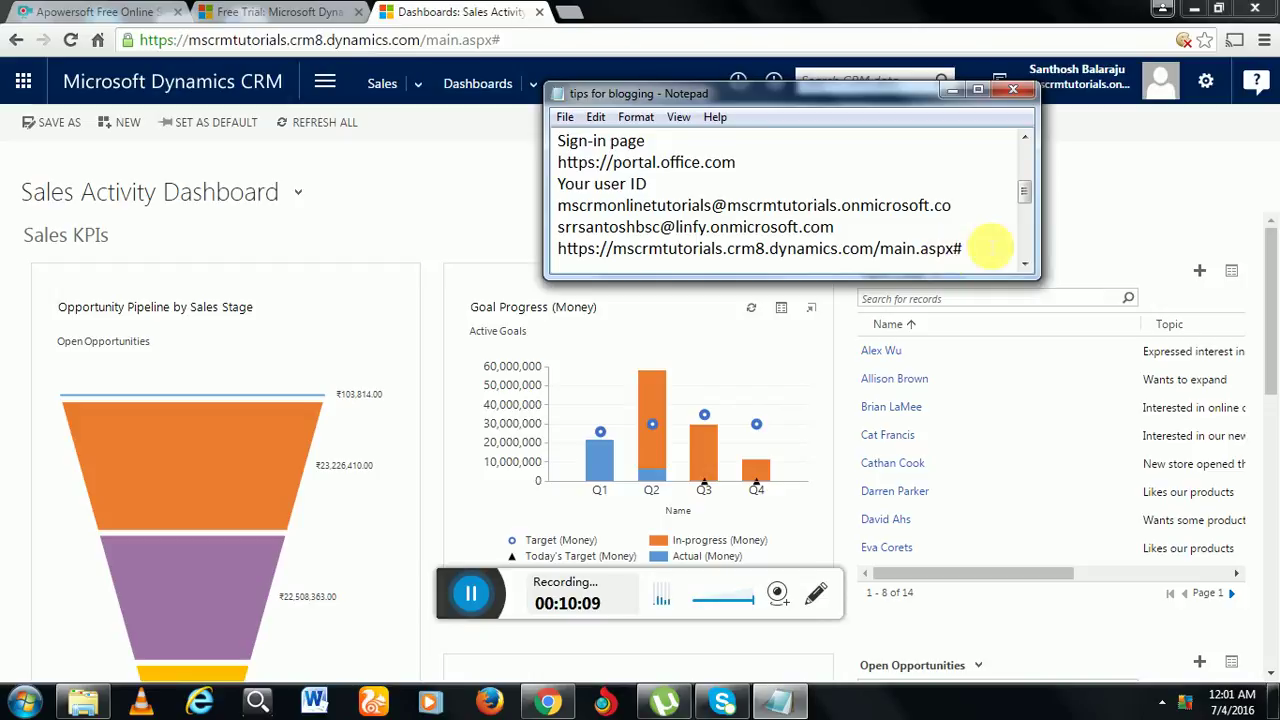
left_click(952, 89)
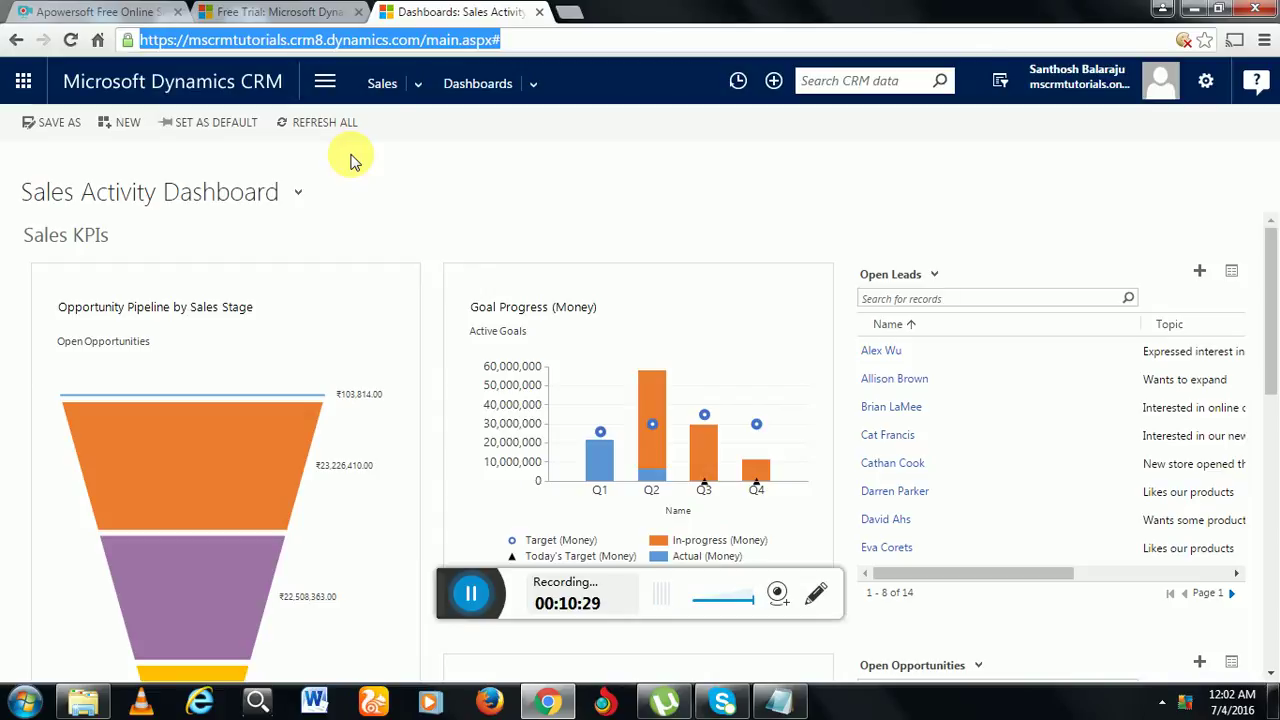
left_click(333, 84)
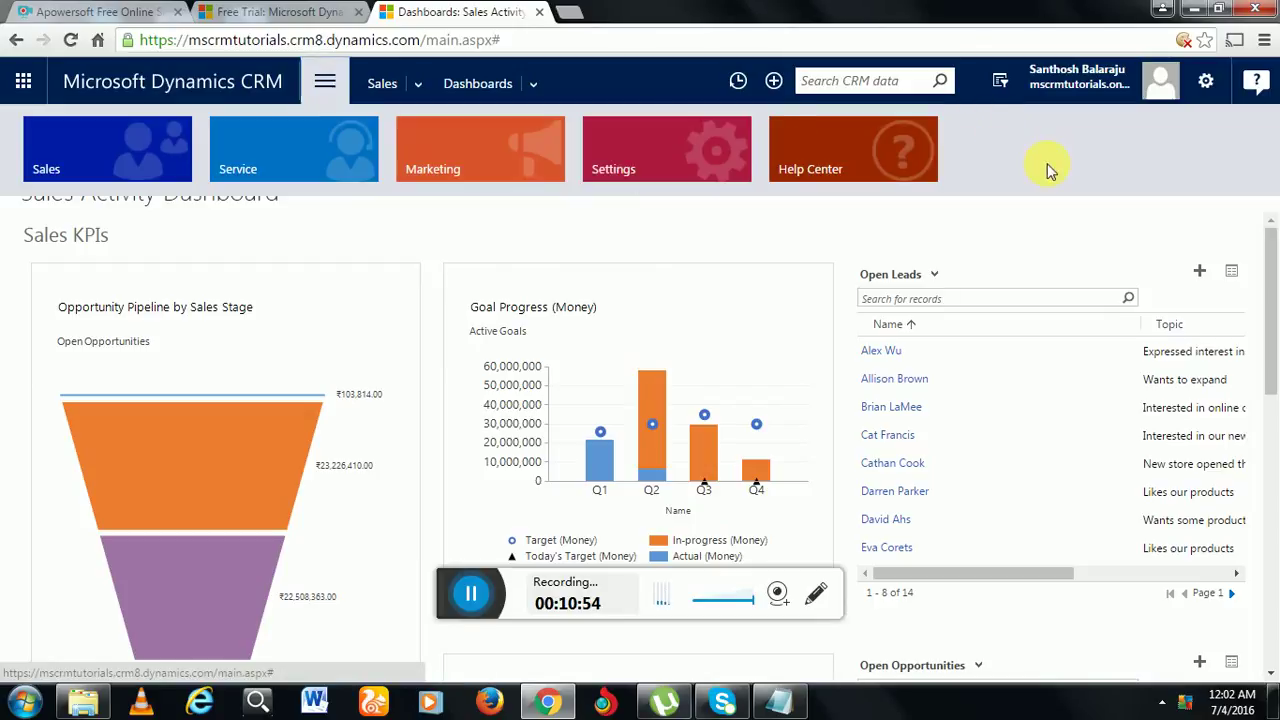
left_click(255, 370)
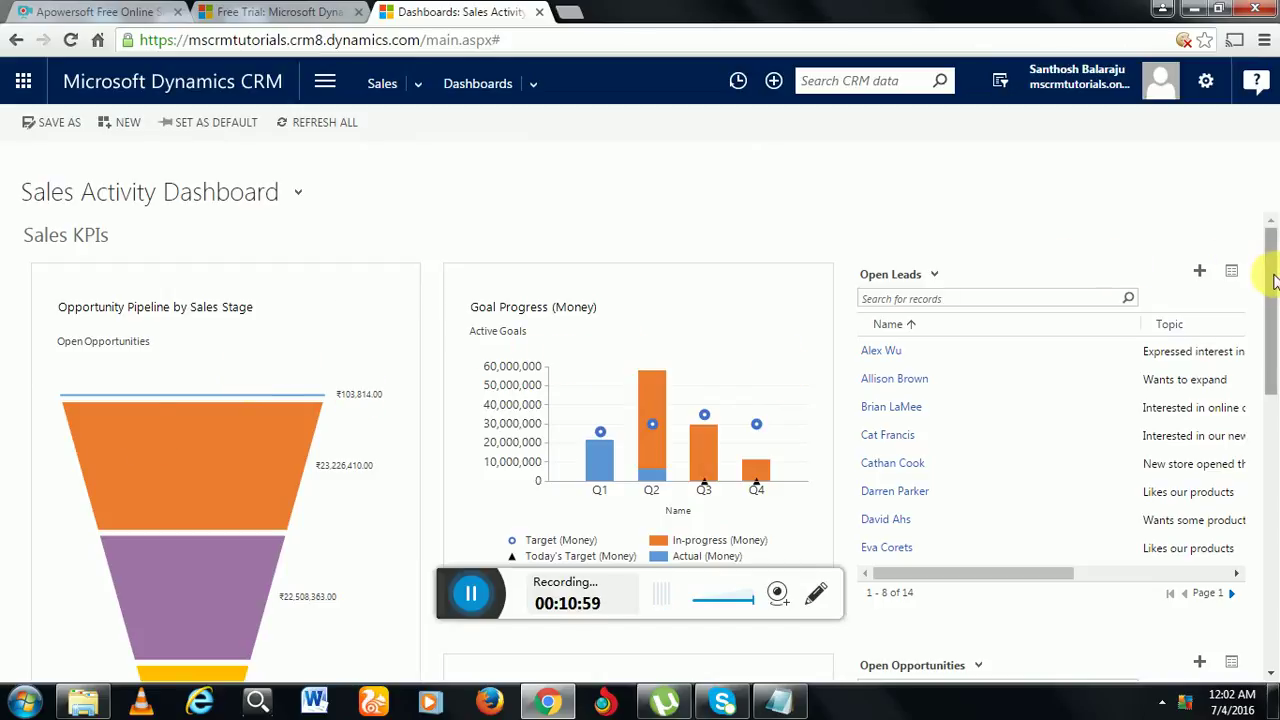
mouse_move(1274, 280)
left_mouse_down()
mouse_move(1274, 385)
mouse_move(1274, 280)
left_mouse_up()
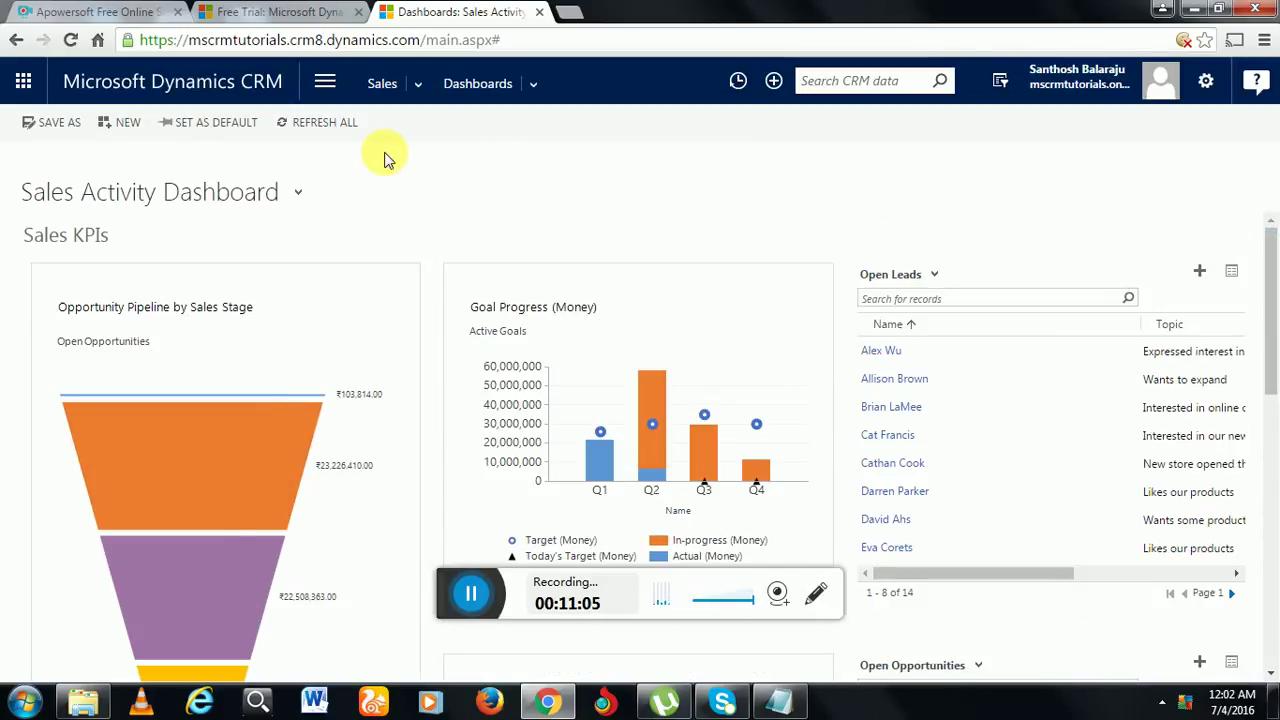
Run a global search for 'alex' across all CRM data.
left_click(863, 92)
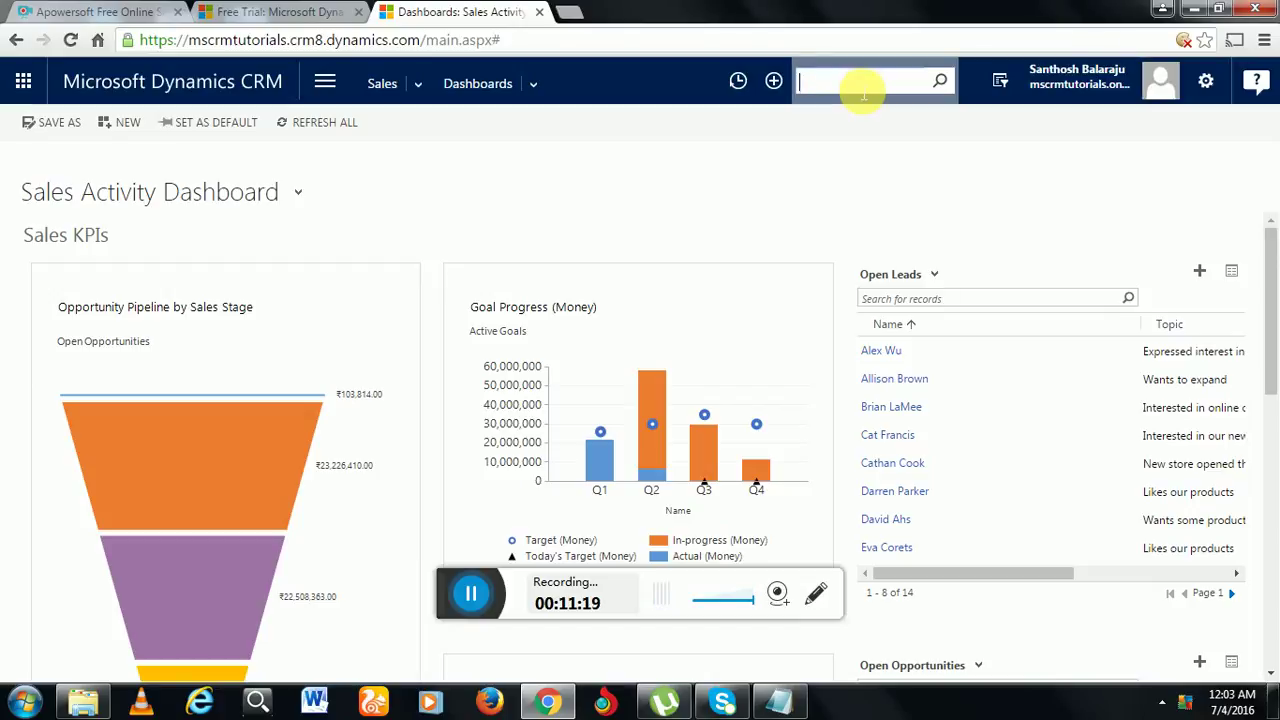
type("alex")
left_click(940, 83)
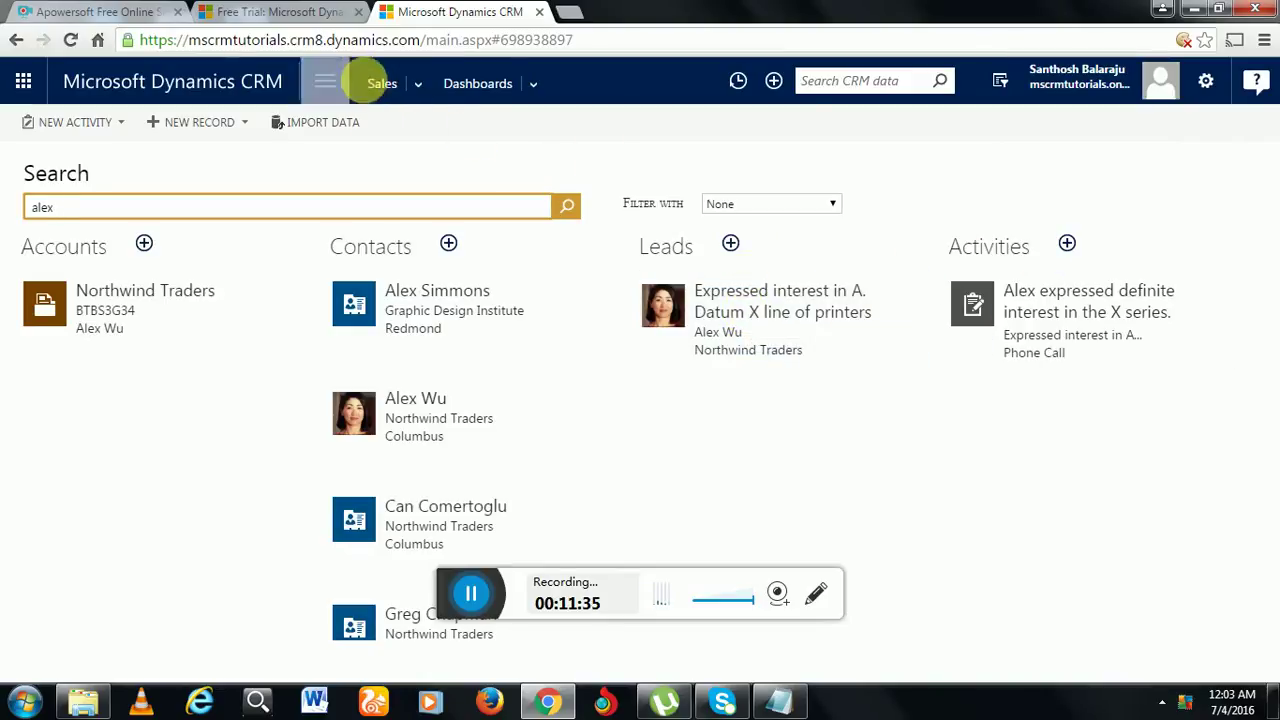
left_click(855, 94)
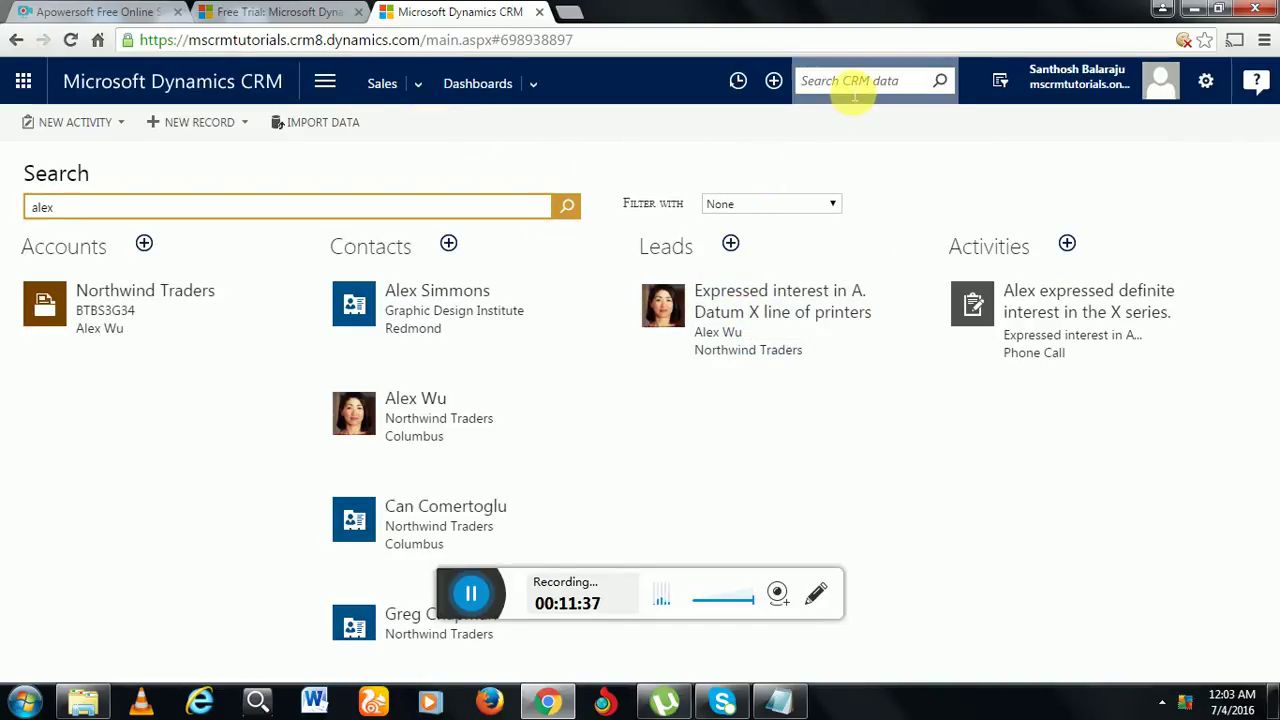
left_click(855, 94)
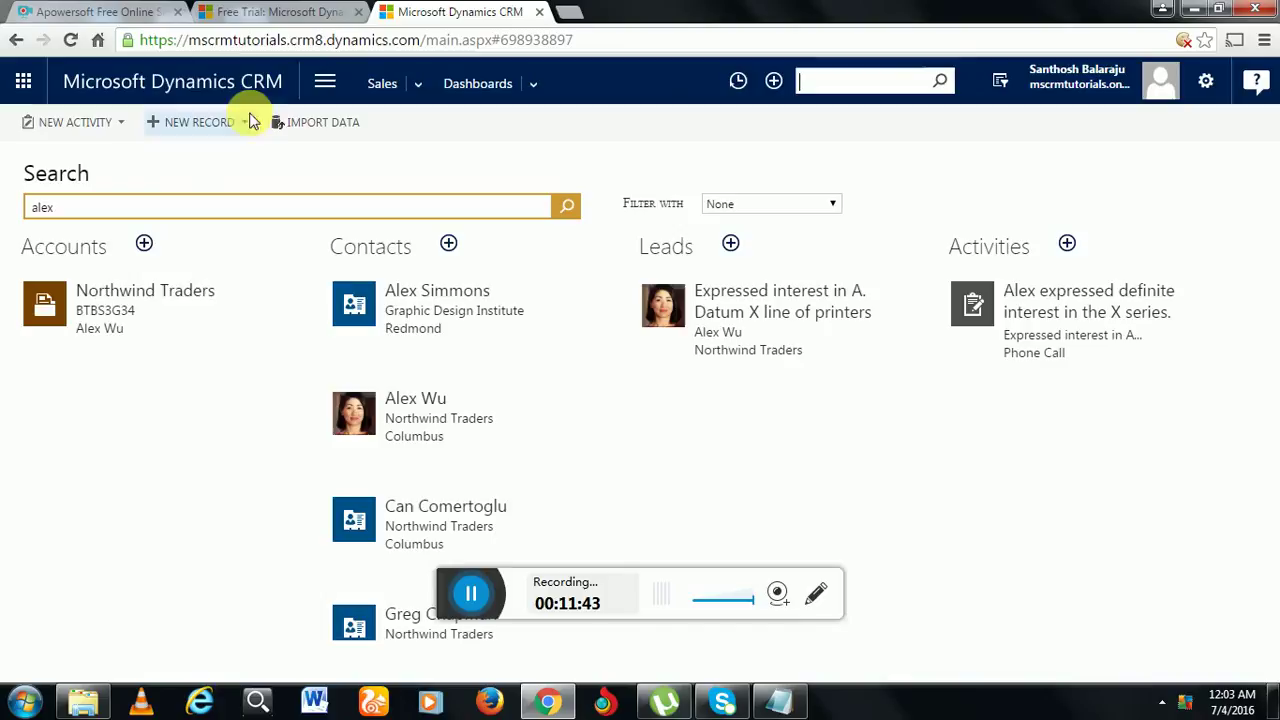
left_click(418, 80)
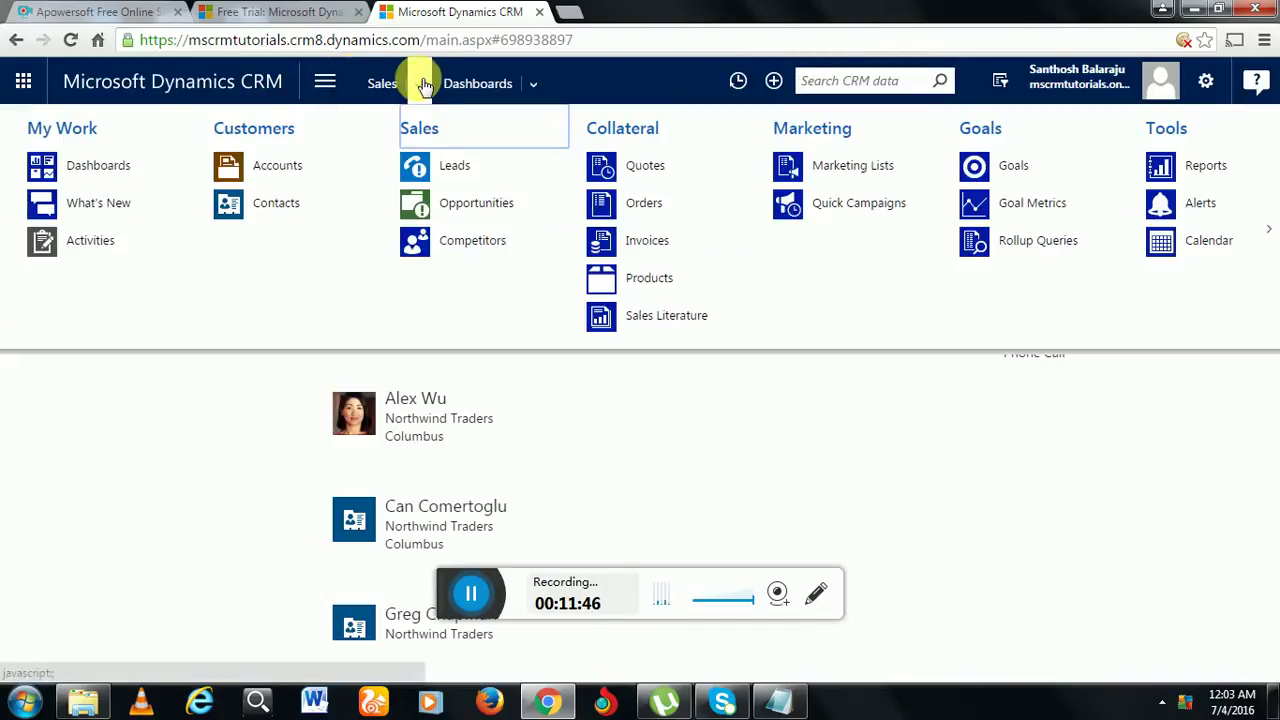
left_click(325, 88)
left_click(127, 172)
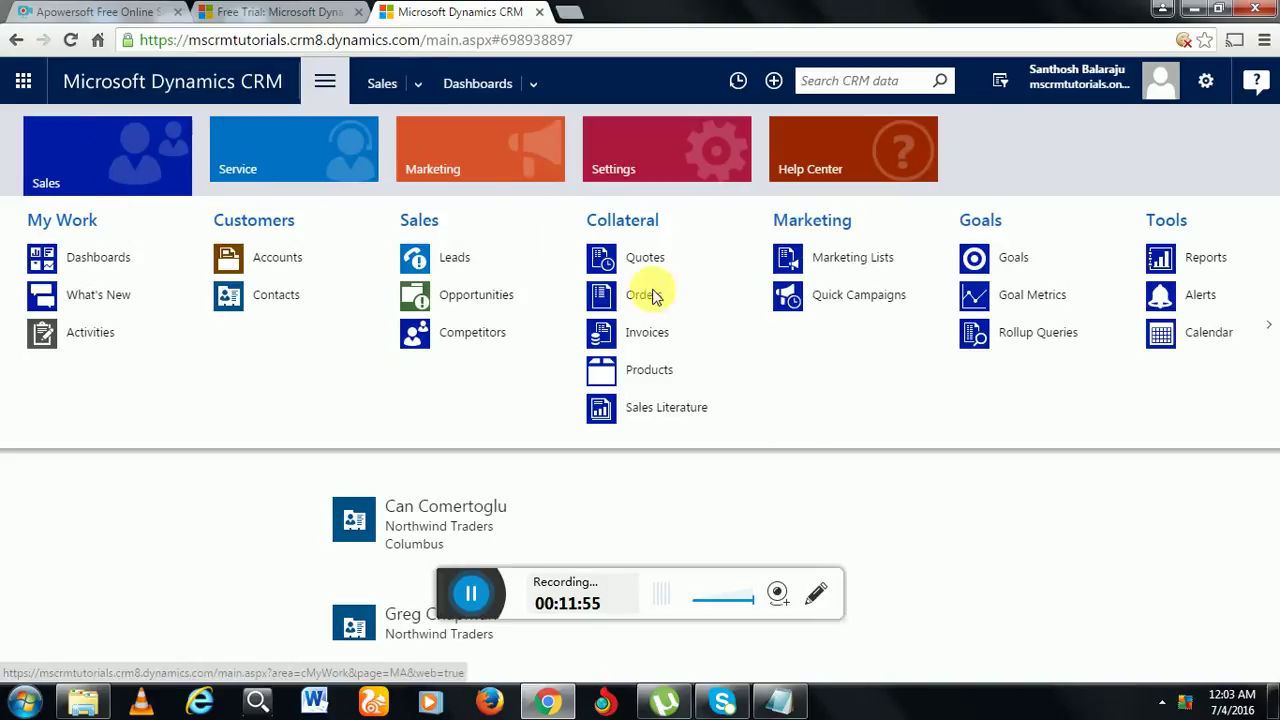
left_click(966, 586)
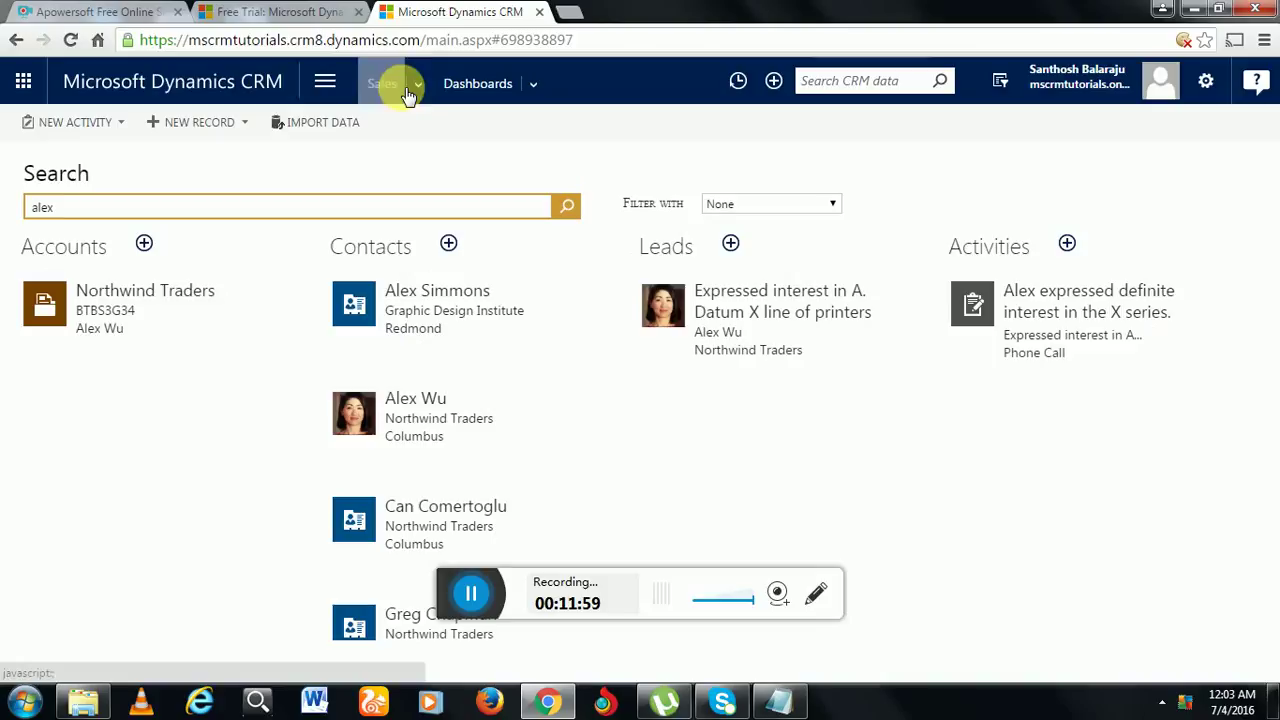
Open the Sales area's navigation menu to review its sitemap.
left_click(418, 84)
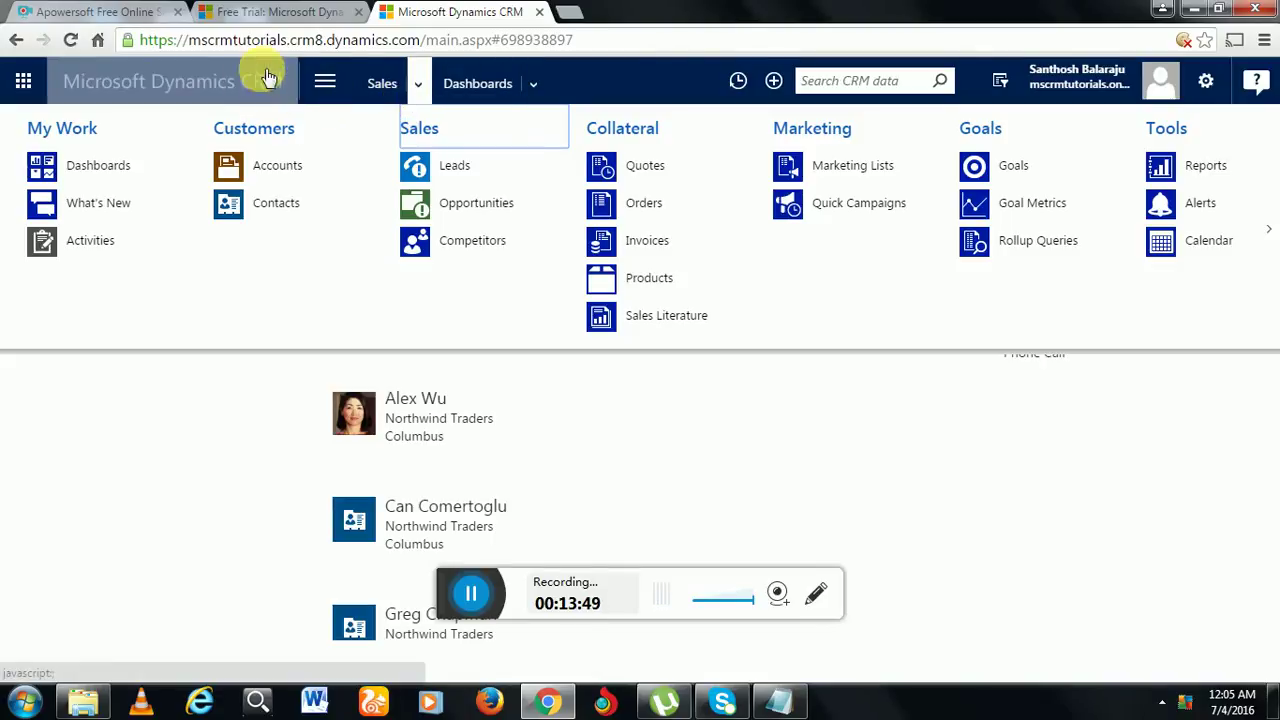
Browse the Service area's page list, then open its Cases list.
left_click(330, 83)
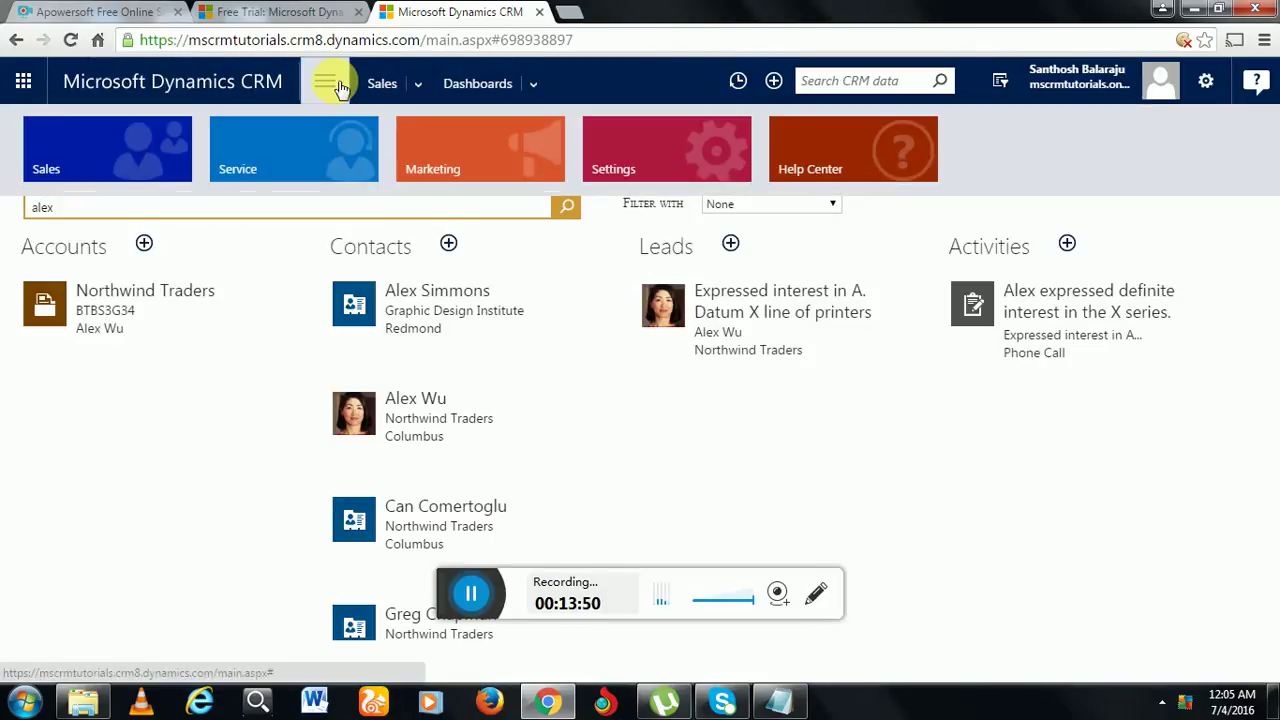
left_click(290, 146)
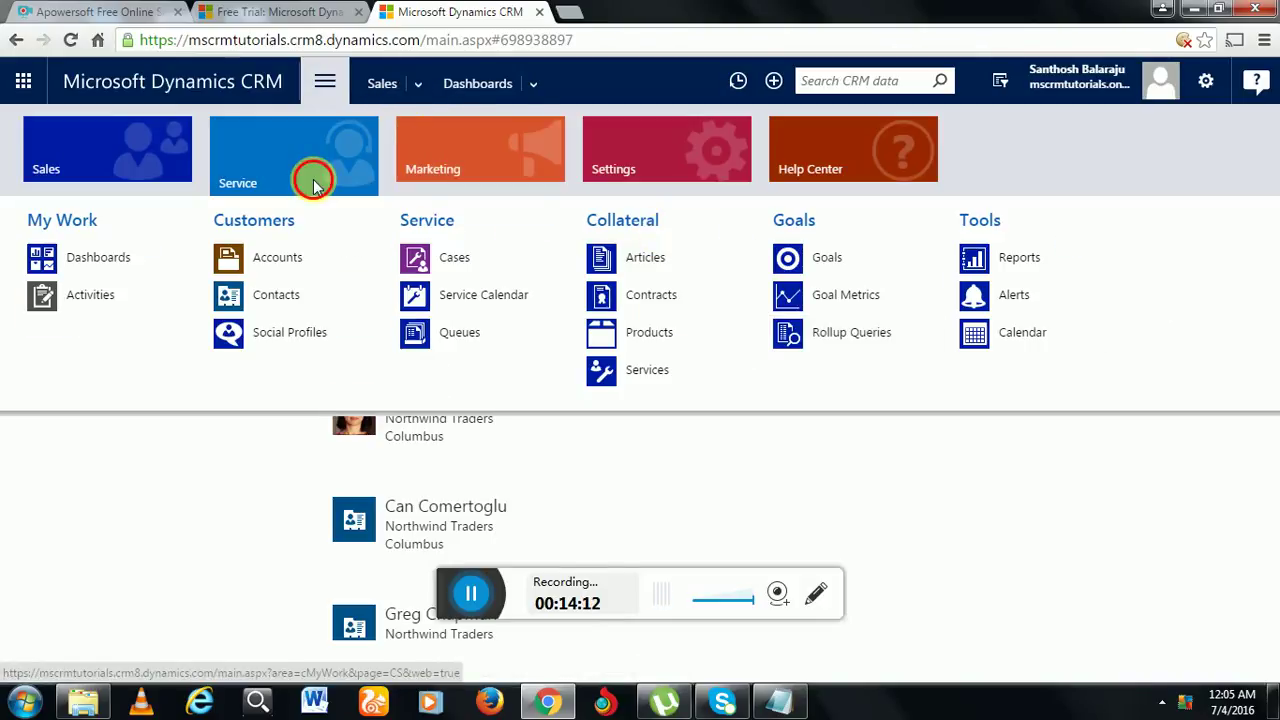
left_click(420, 84)
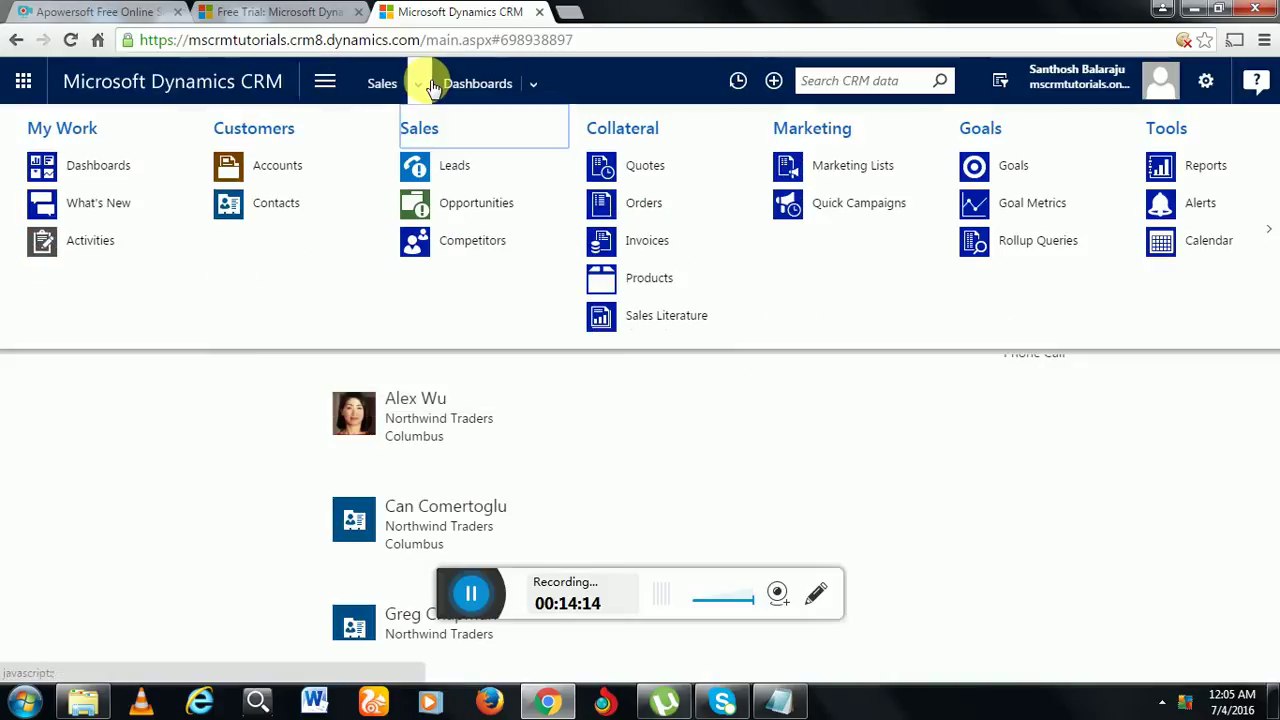
left_click(325, 80)
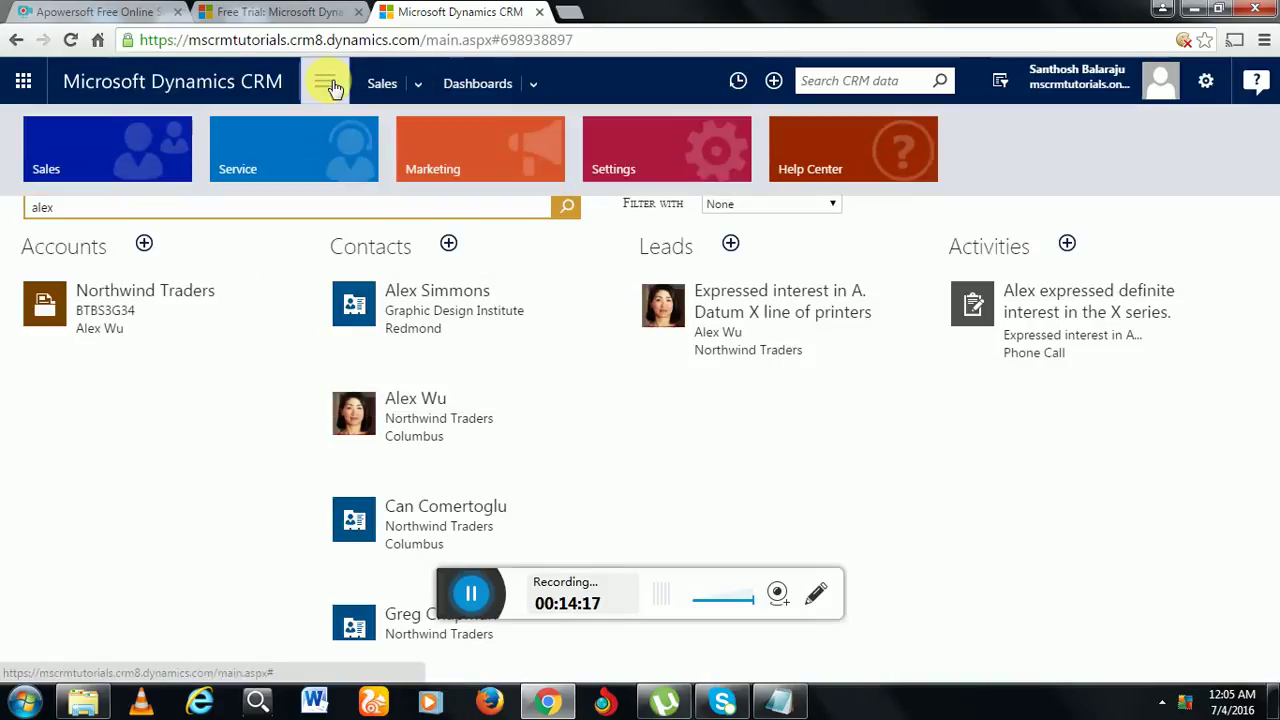
left_click(315, 166)
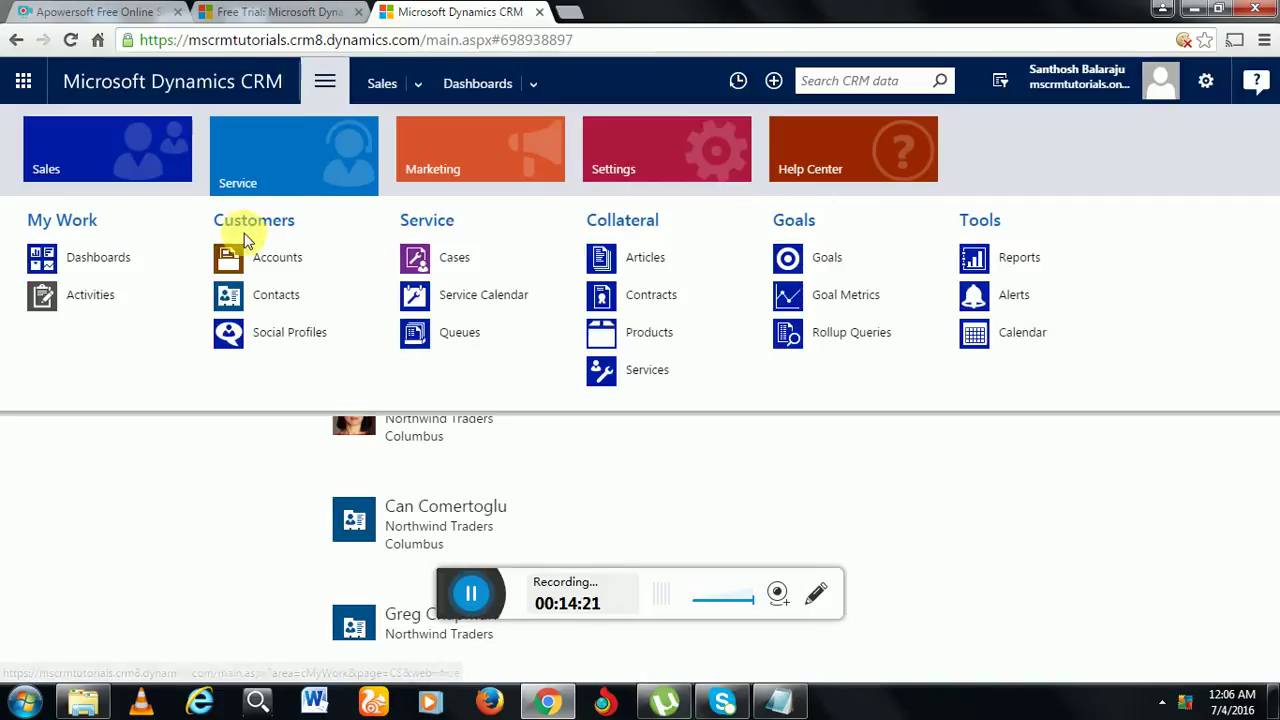
left_click(448, 256)
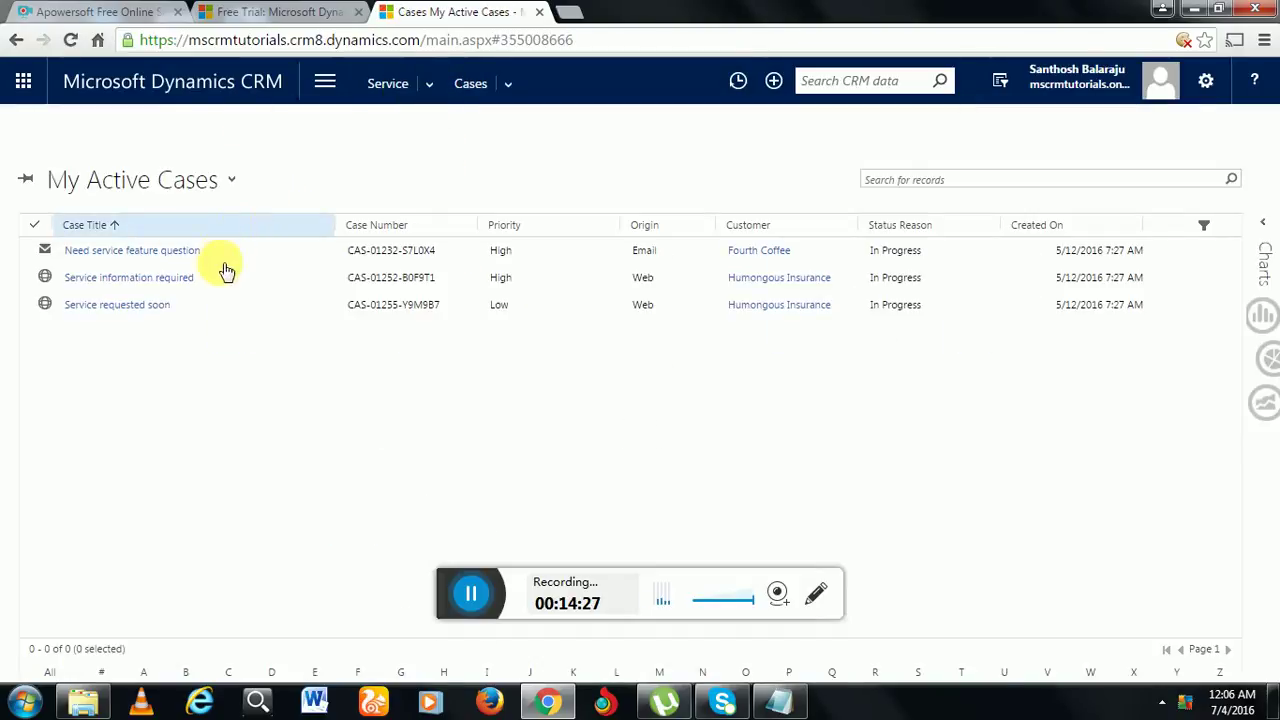
Open Marketing Lists from the Marketing area, then show the Marketing navigation menu.
left_click(338, 85)
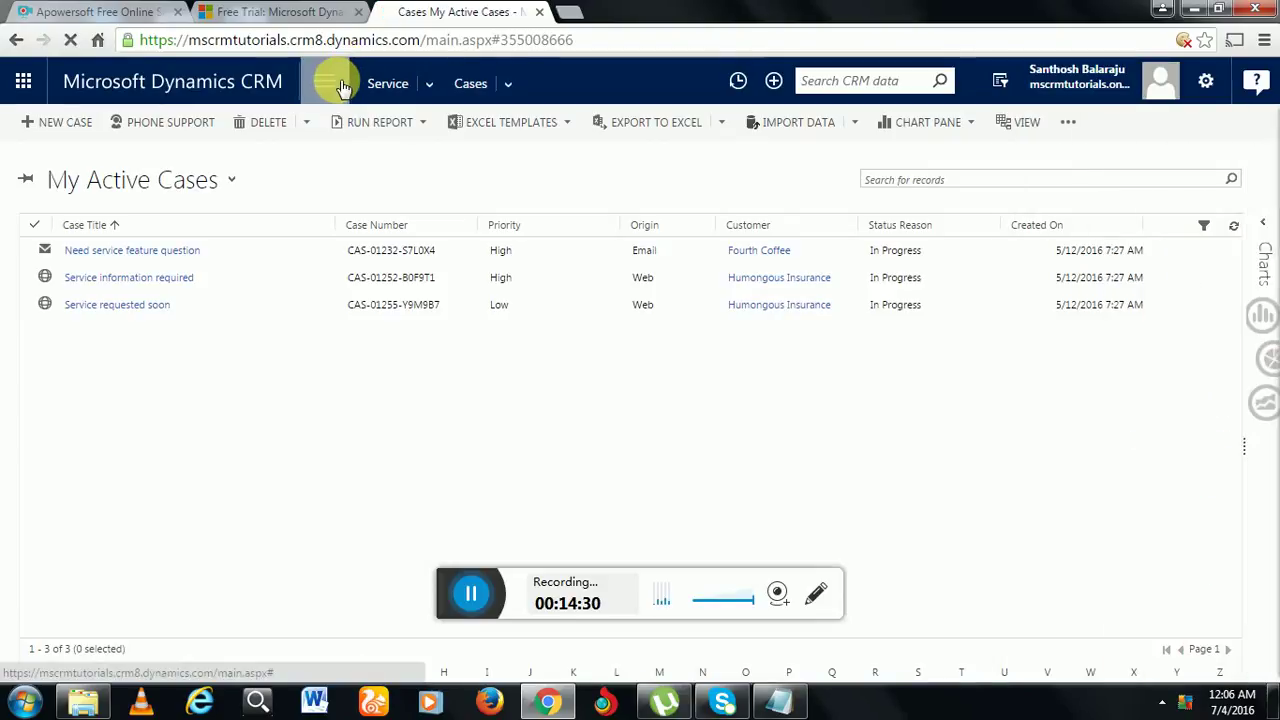
left_click(474, 168)
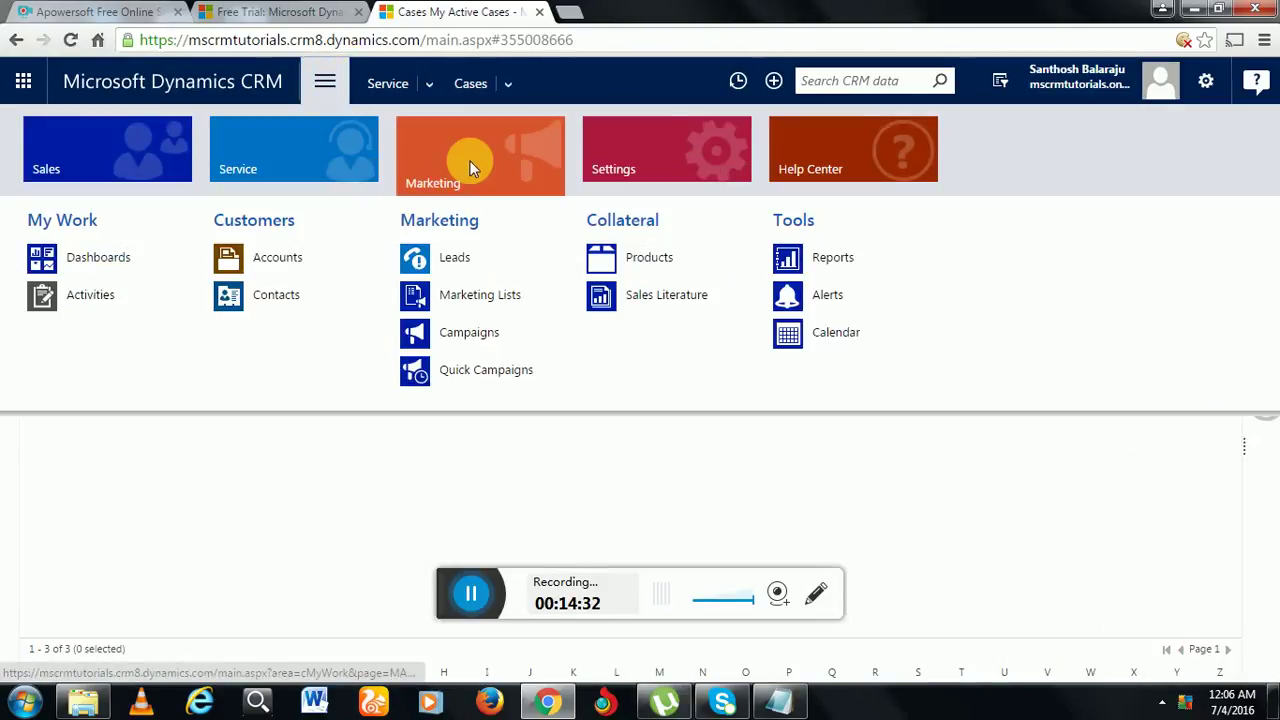
left_click(503, 292)
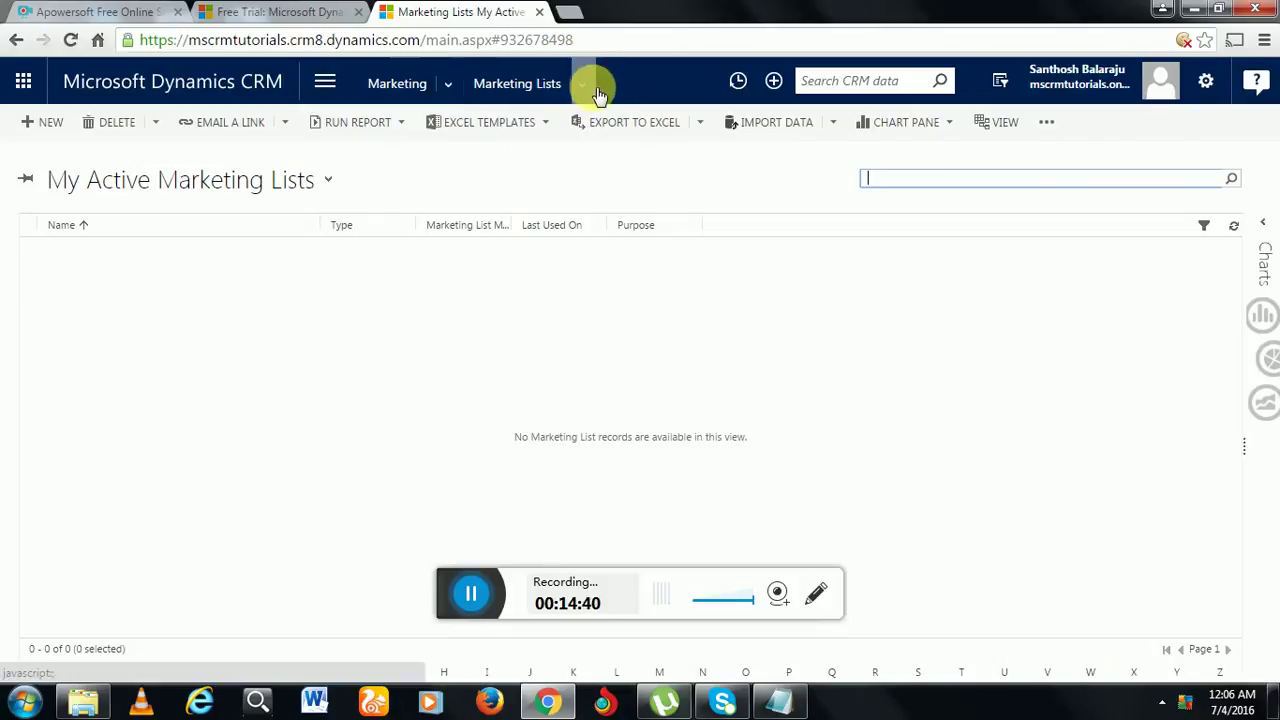
left_click(448, 86)
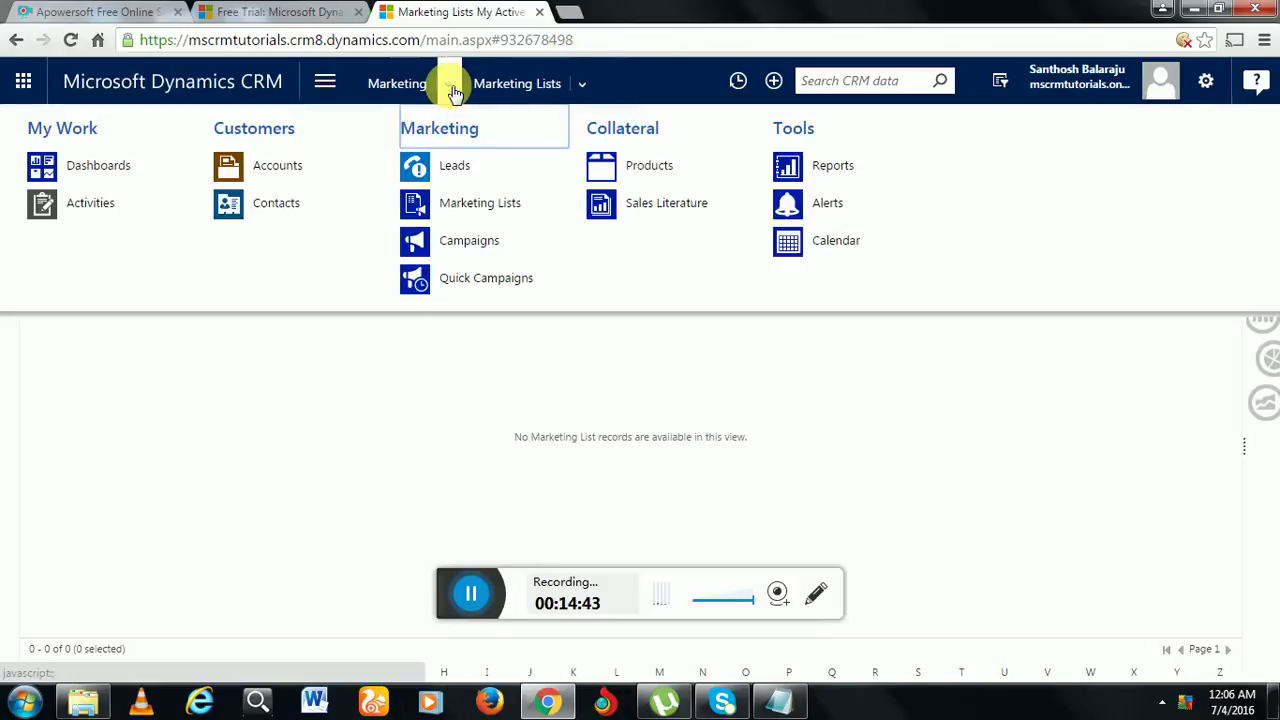
Open the Settings area from the area tiles.
left_click(326, 80)
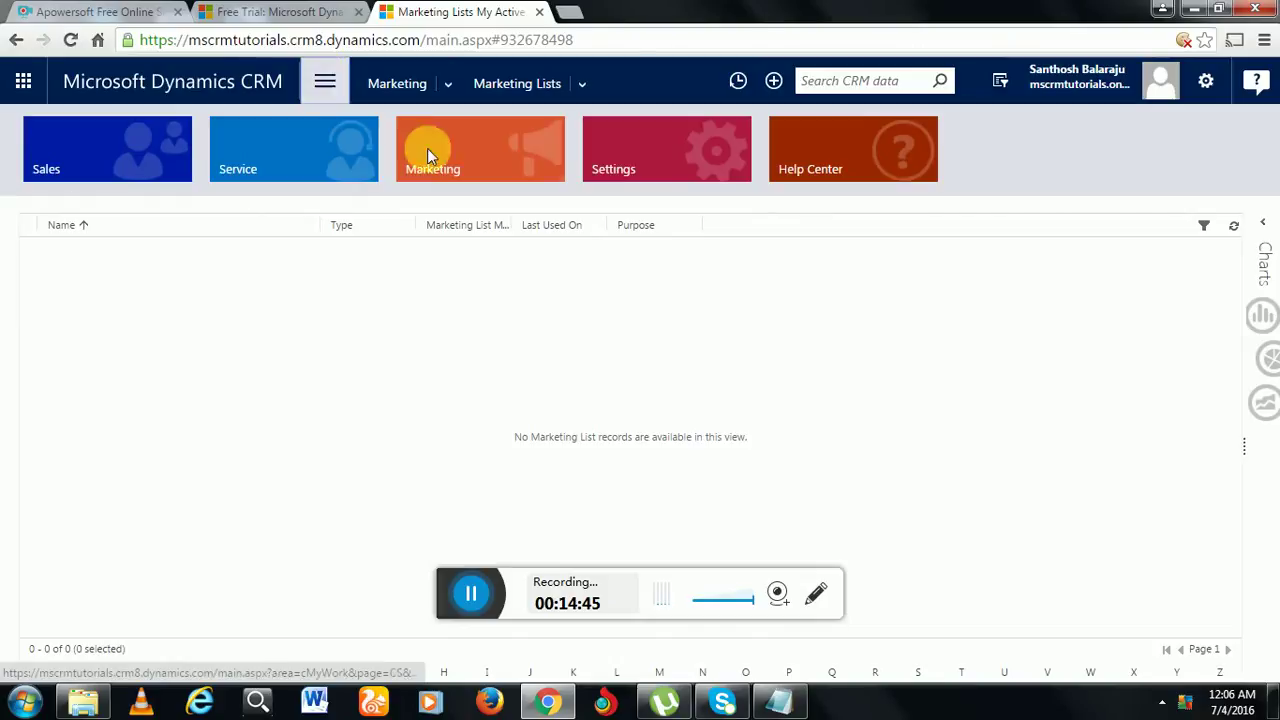
left_click(615, 148)
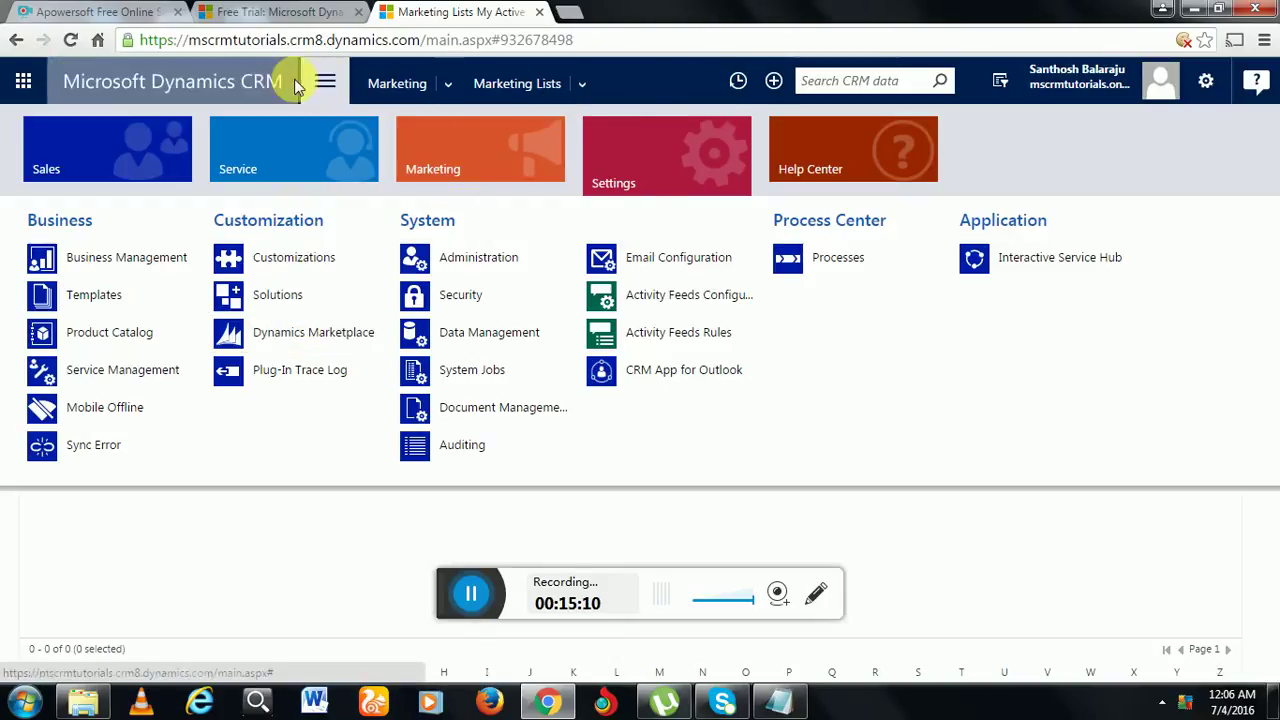
Return to the home Sales dashboard and close the welcome help panel.
left_click(264, 88)
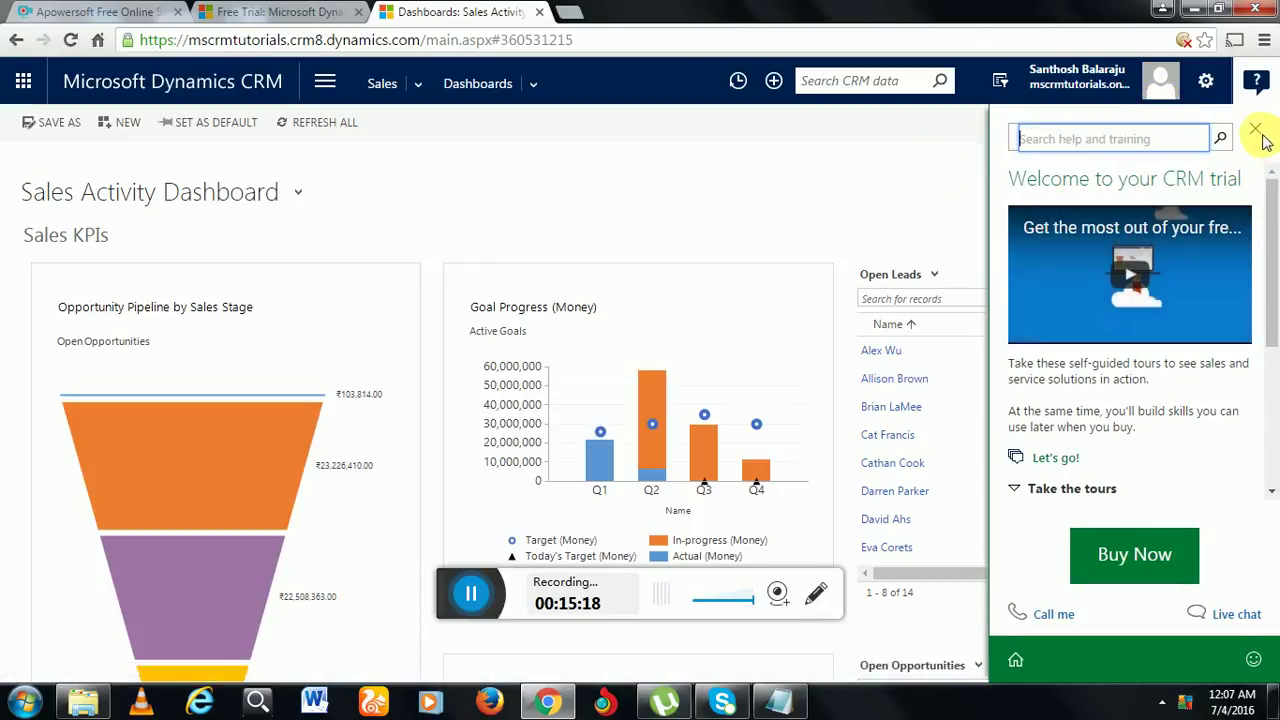
left_click(1256, 130)
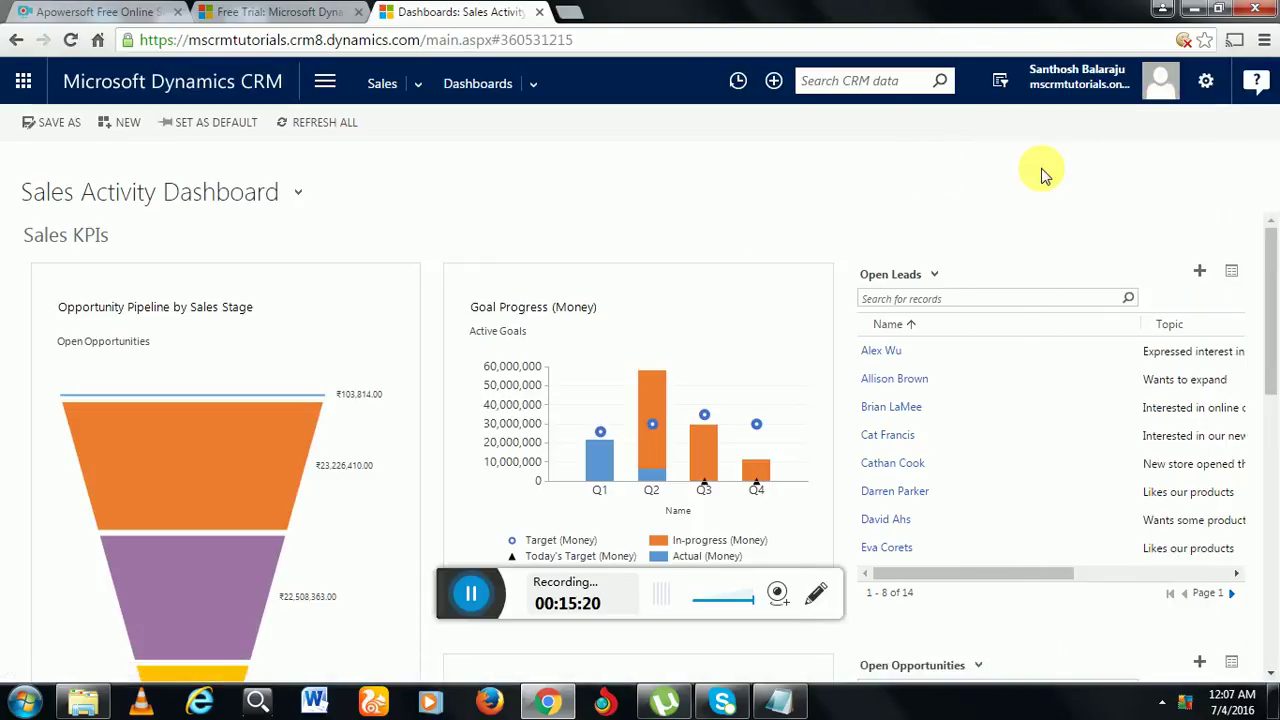